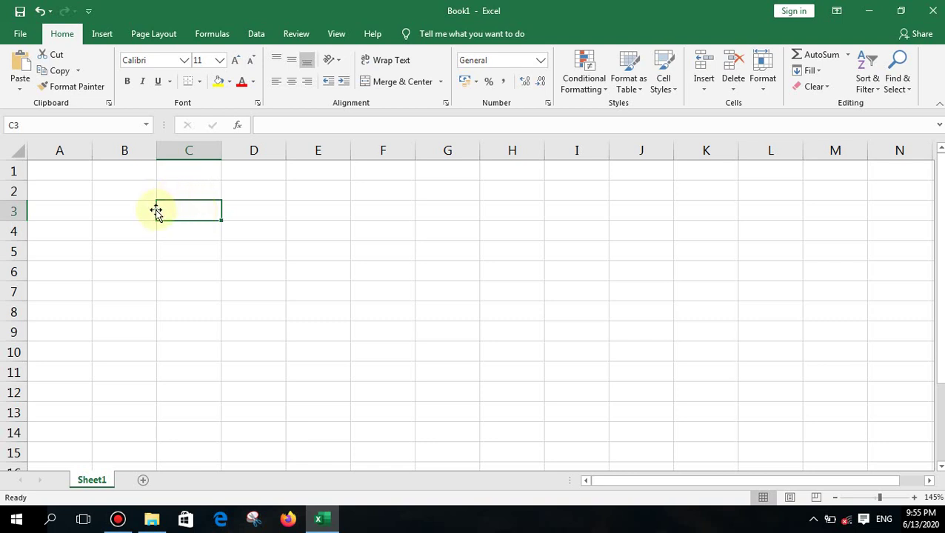
Type 2 in A1, 36 in A2 and 5 in A3 of Sheet1
click(87, 174)
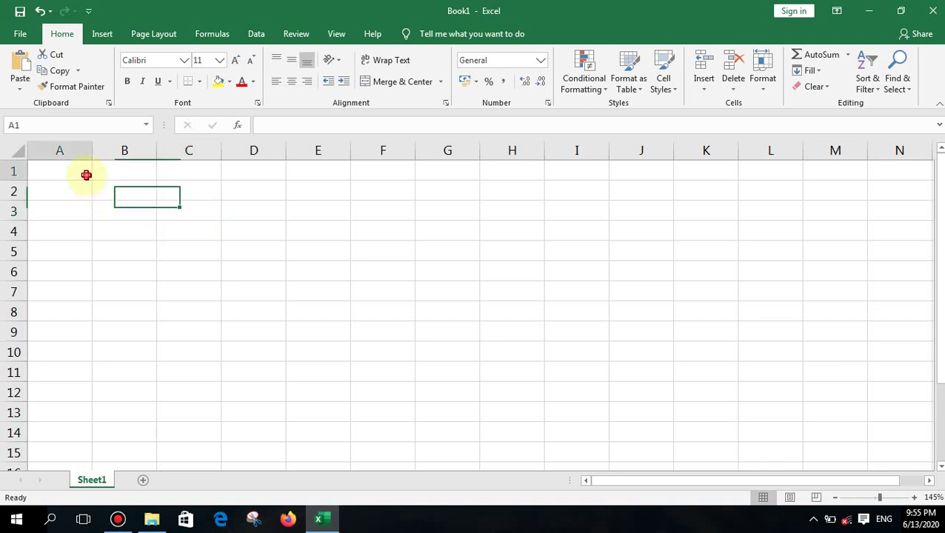
text(2)
key(BackSpace)
key(Return)
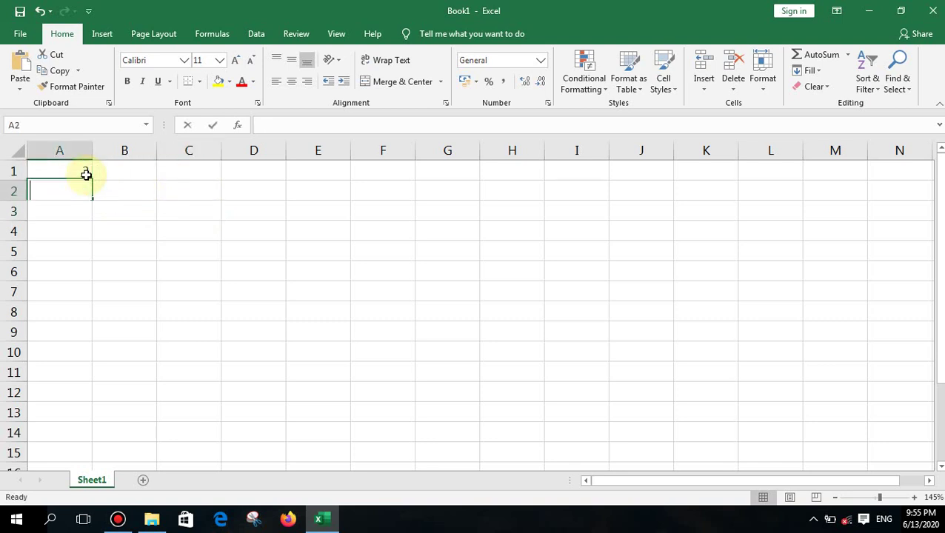
text(36)
key(Return)
text(5)
key(Return)
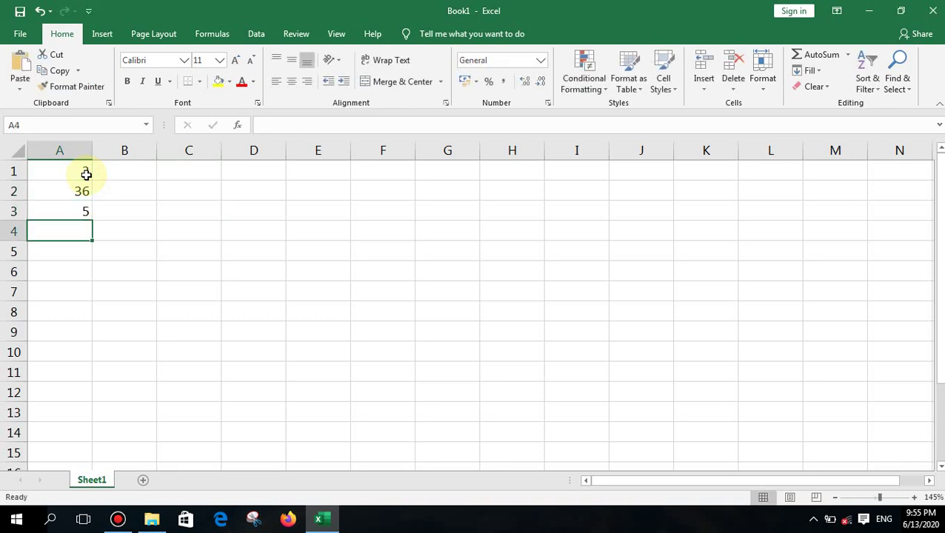
scroll(142, 204, up, 3)
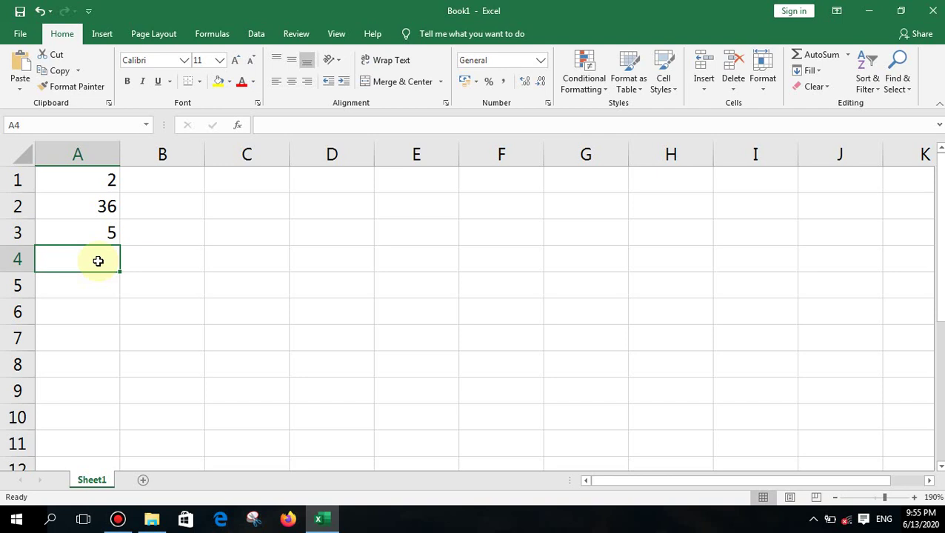
Enter =SUM(A1:A3) in A4 so it shows the total 43
text(=)
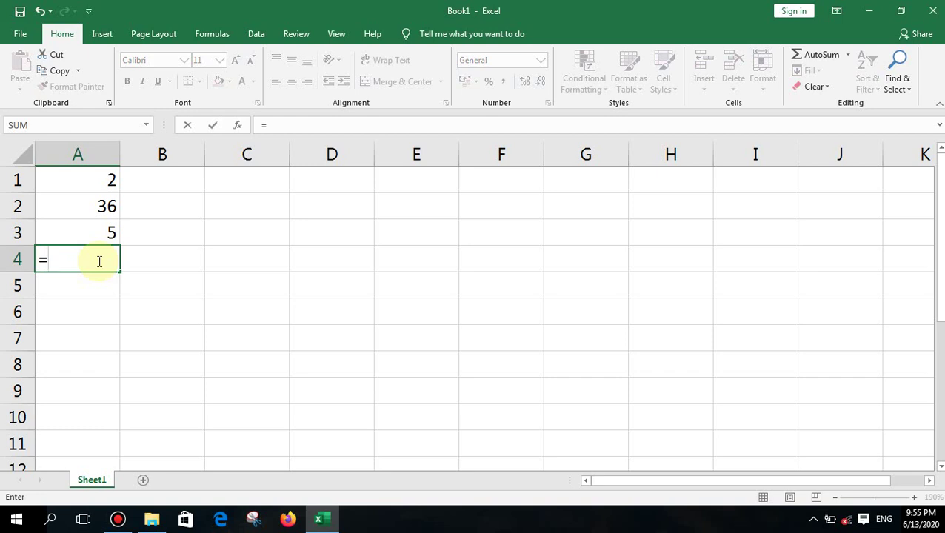
text(sum)
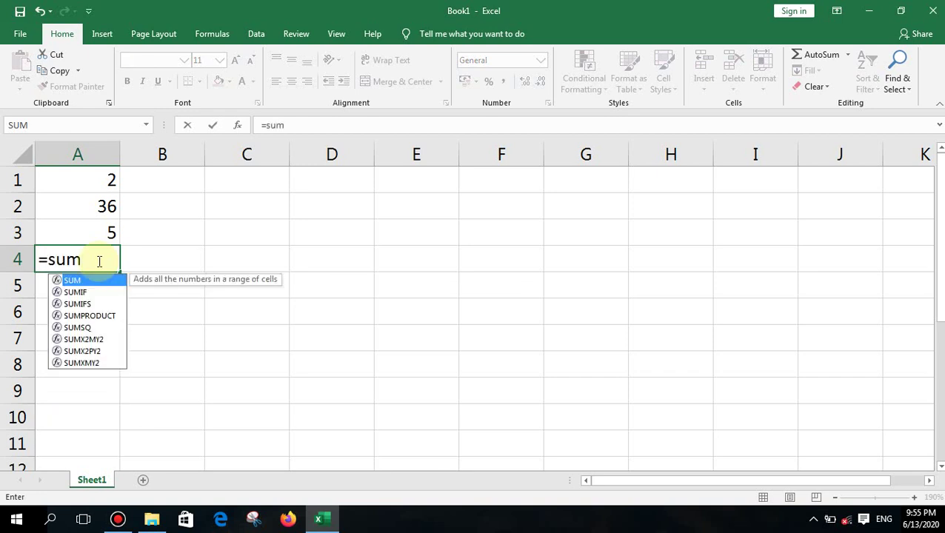
text(()
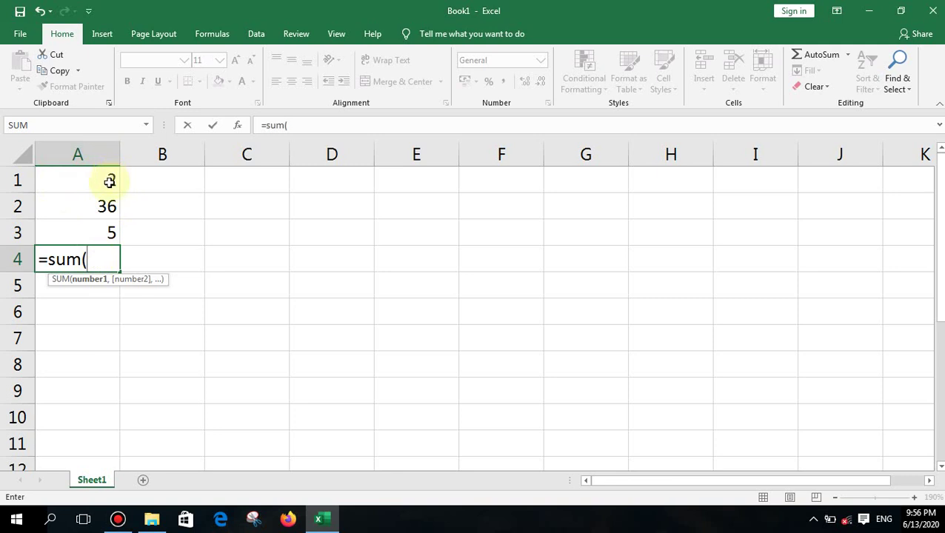
text(a1)
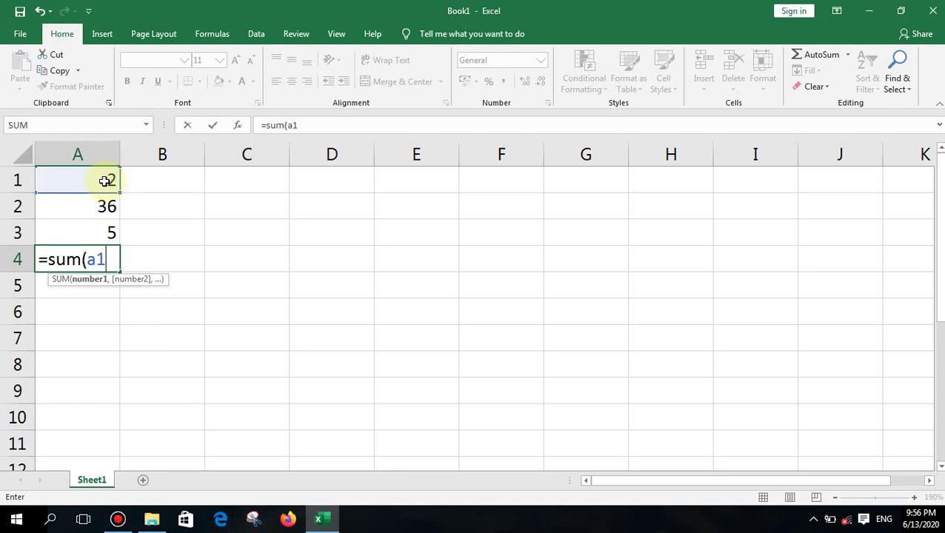
text(:)
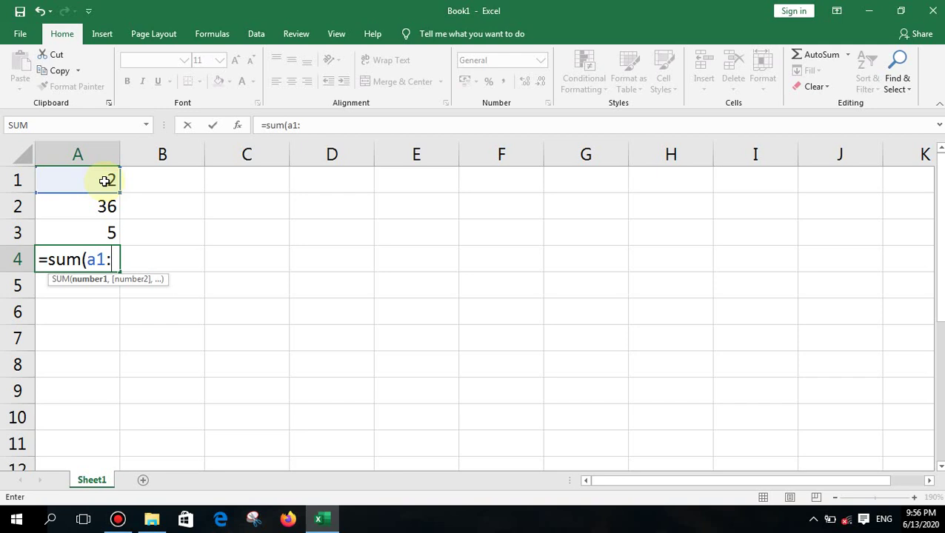
click(106, 233)
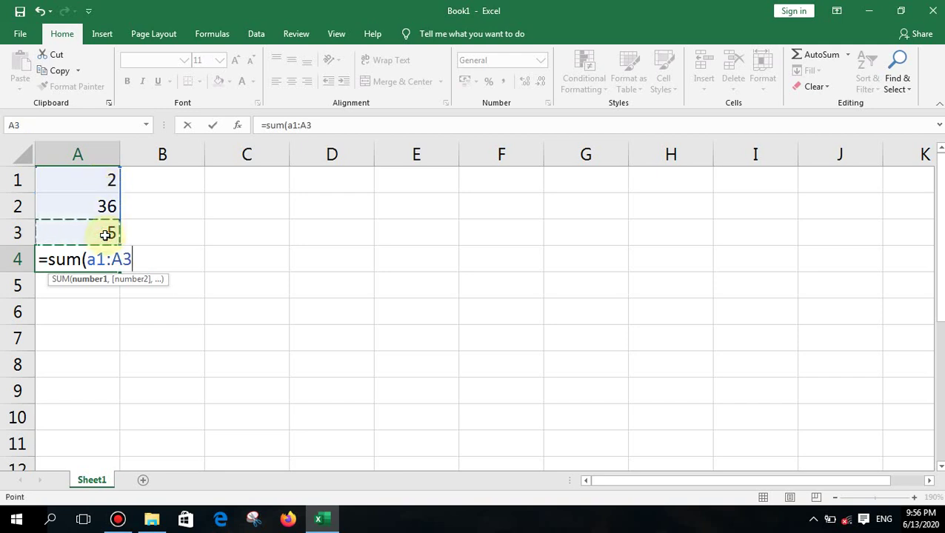
text())
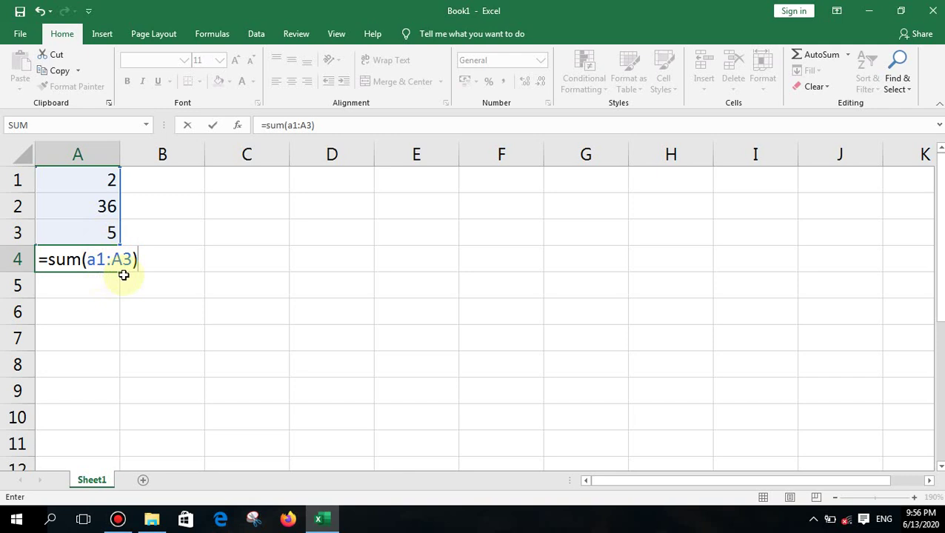
key(Return)
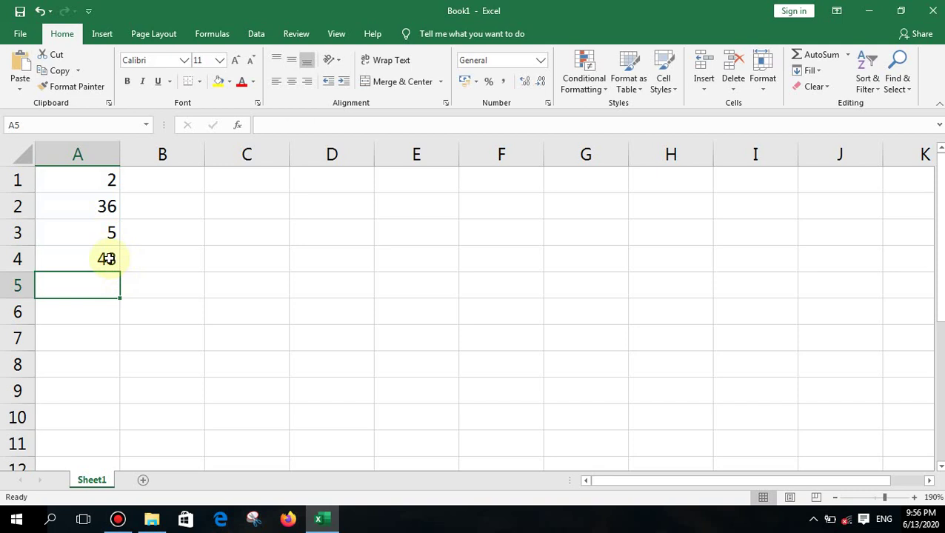
click(108, 259)
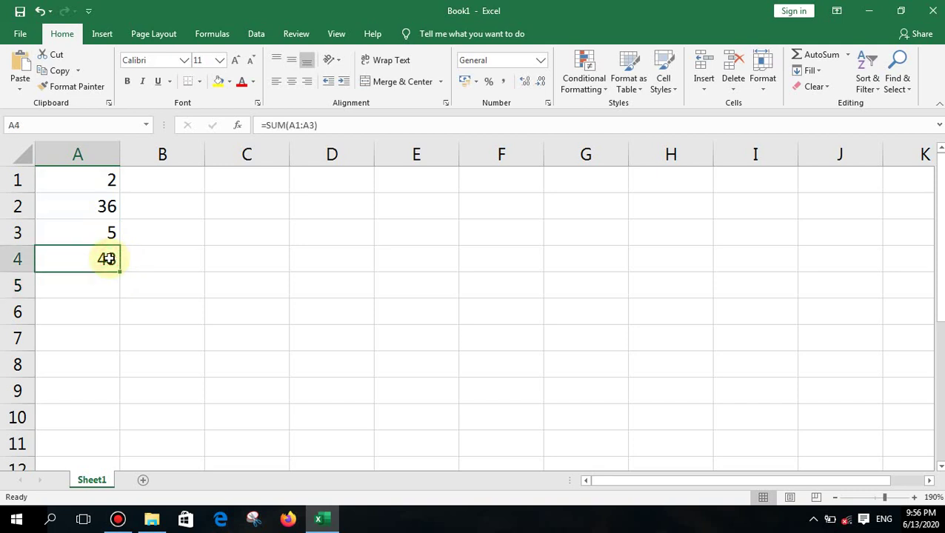
Clear the total from A4 and enter 3 in A5
key(Delete)
key(Down)
text(3)
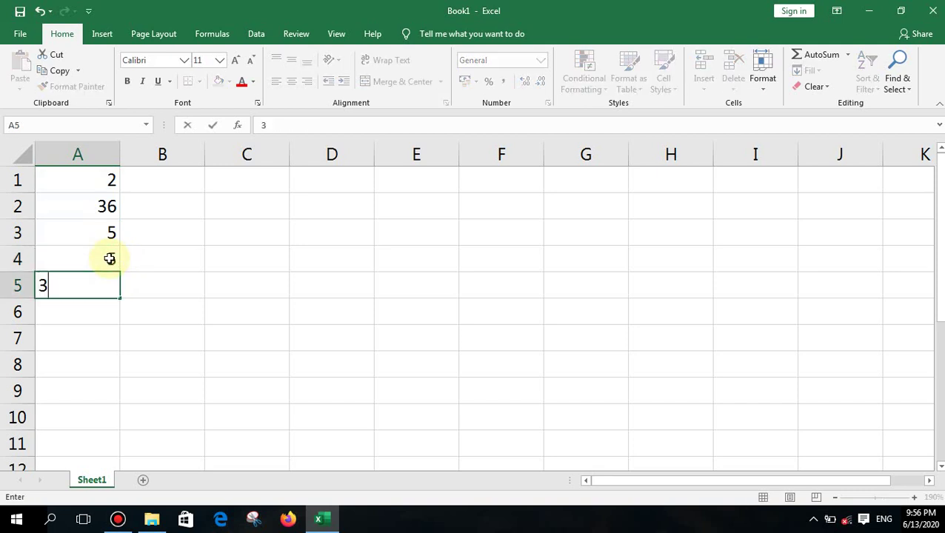
key(Return)
Enter =SUM(A1:A5) in A6, giving a total of 51
text(=sum()
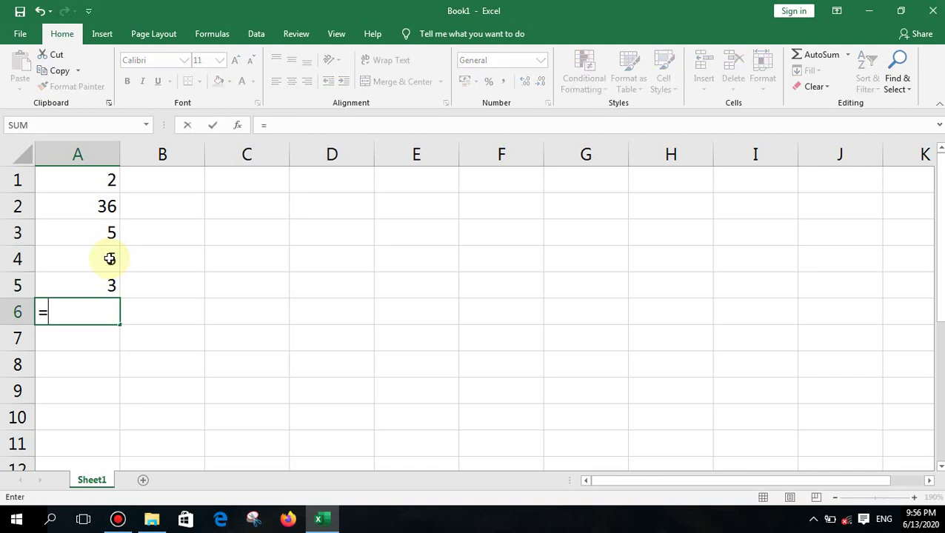
click(111, 178)
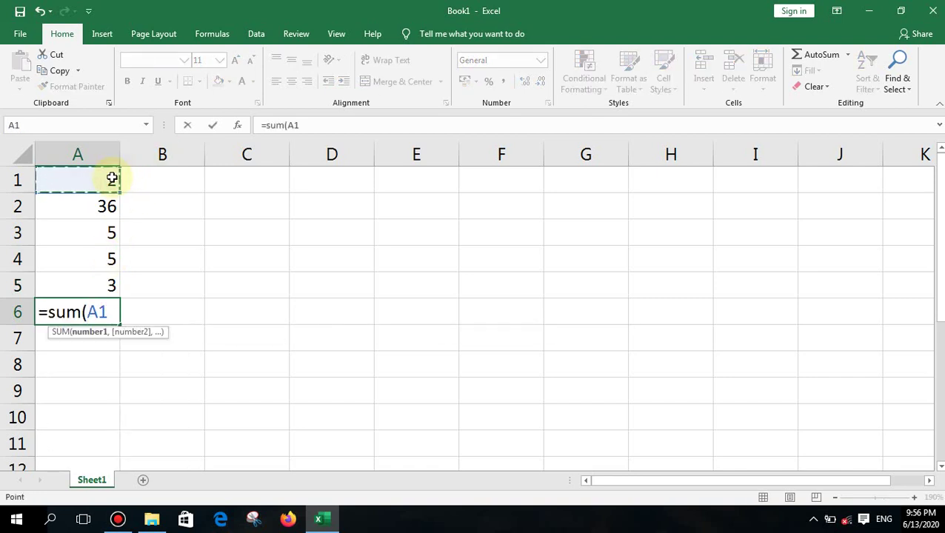
text(:A)
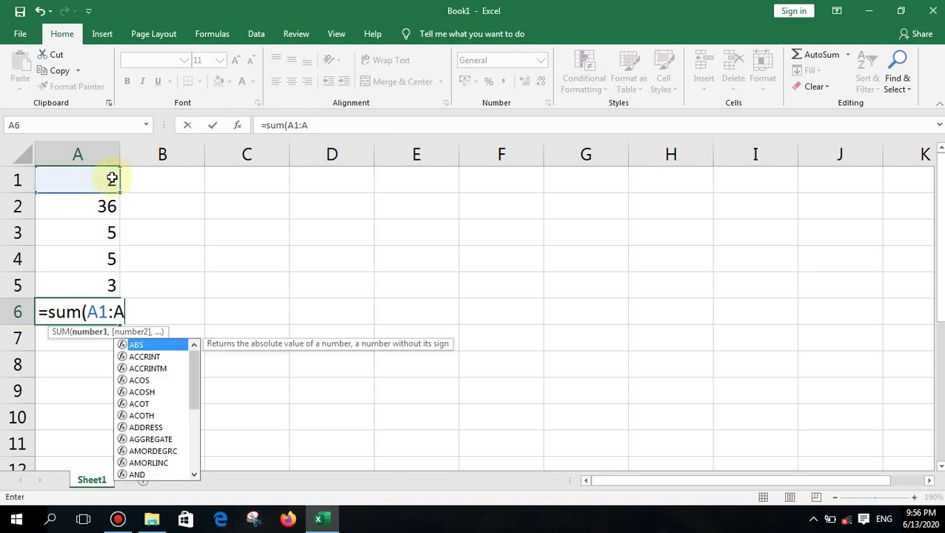
key(BackSpace)
click(87, 280)
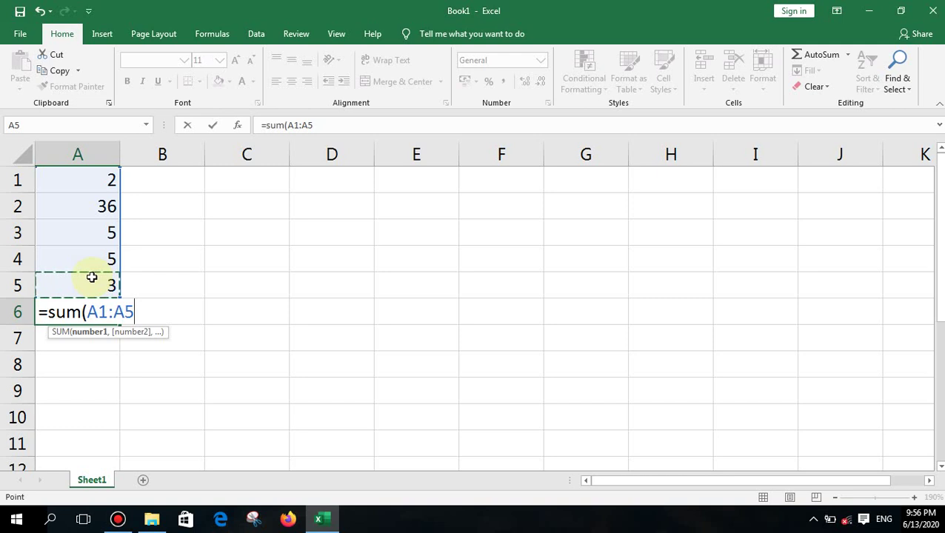
text())
key(Return)
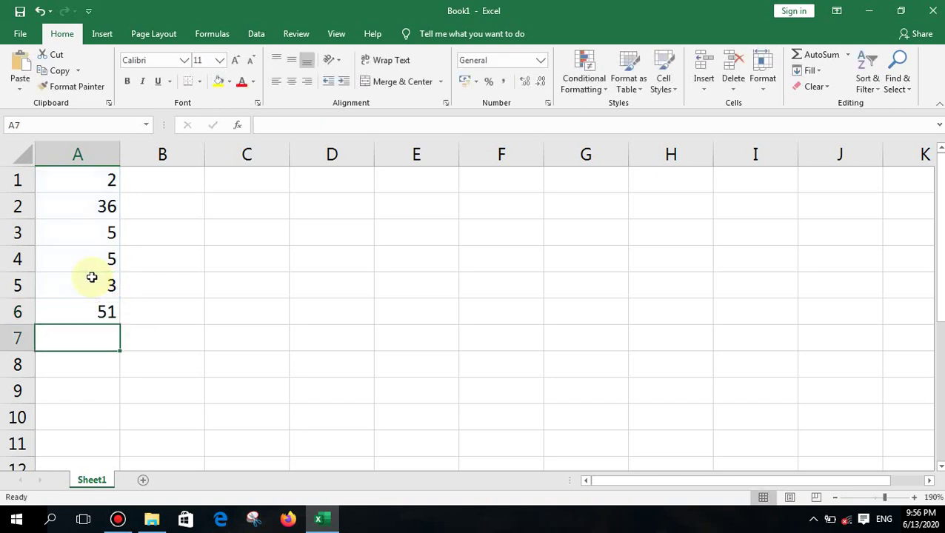
click(105, 312)
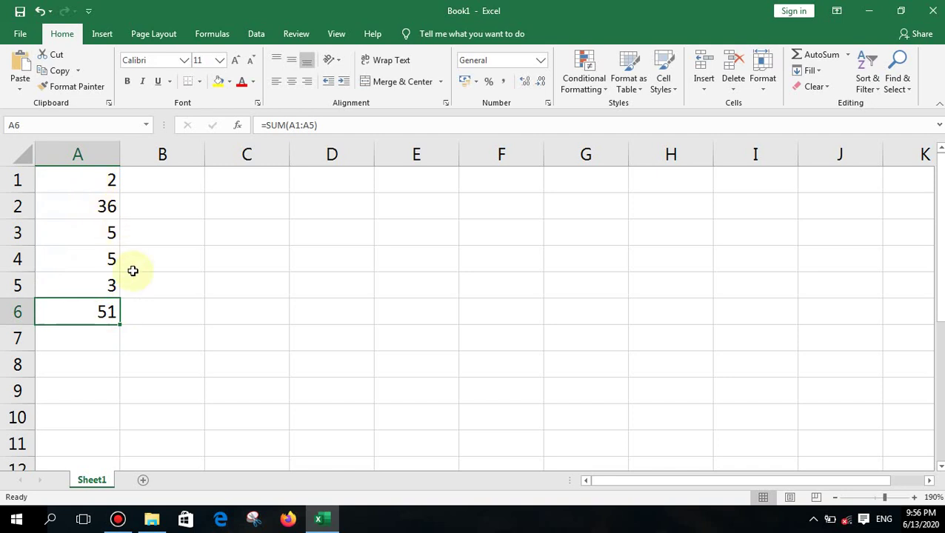
click(183, 308)
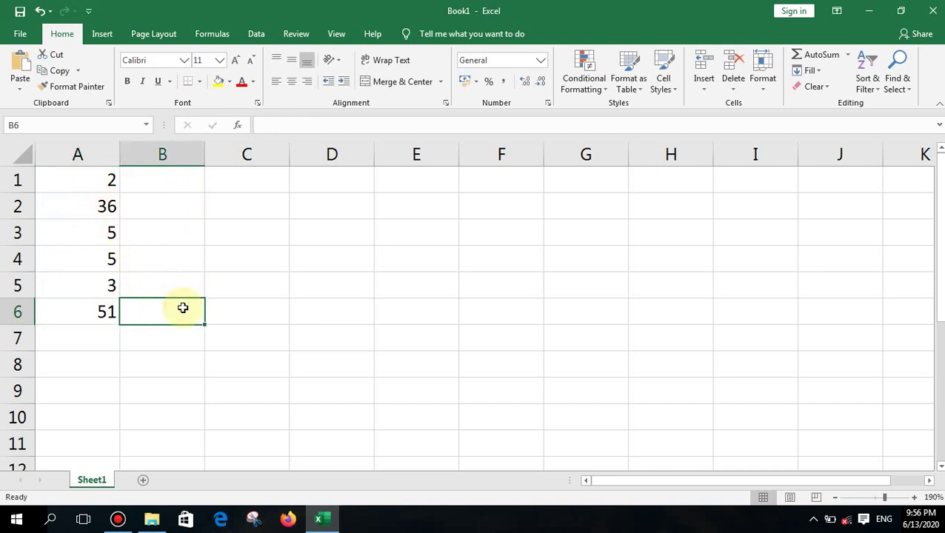
Build =A1+A2+A3+A4+A5 in B6 and accept Excel's suggested correction, returning 51
text(=)
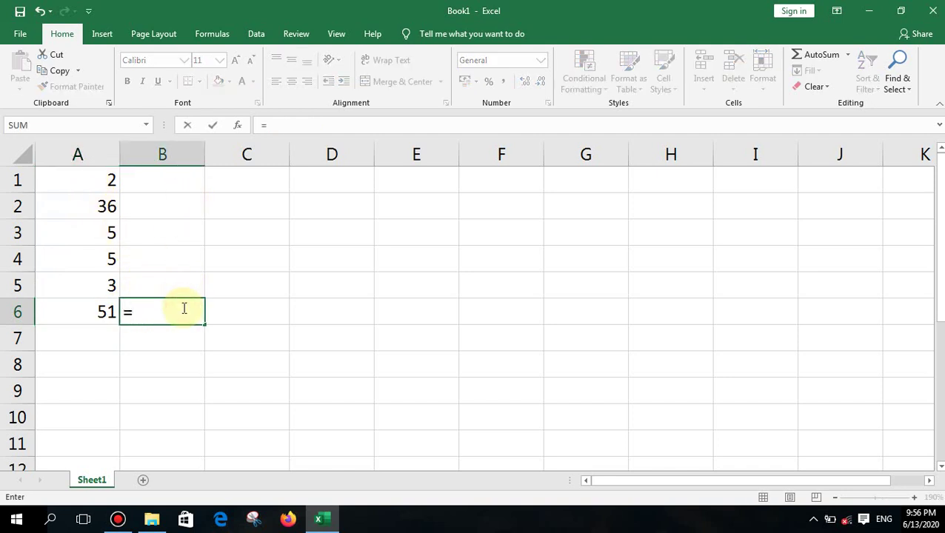
click(108, 179)
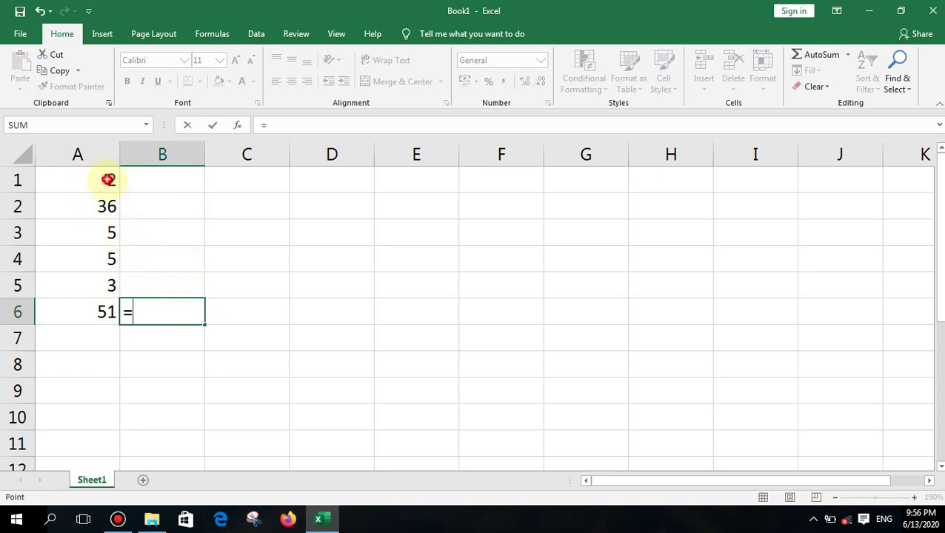
text(+)
click(109, 205)
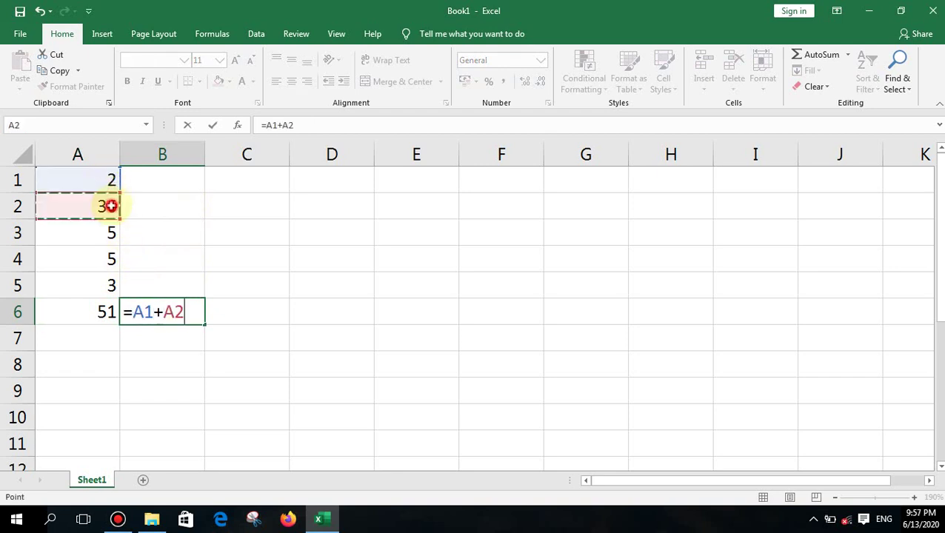
text(+)
click(106, 239)
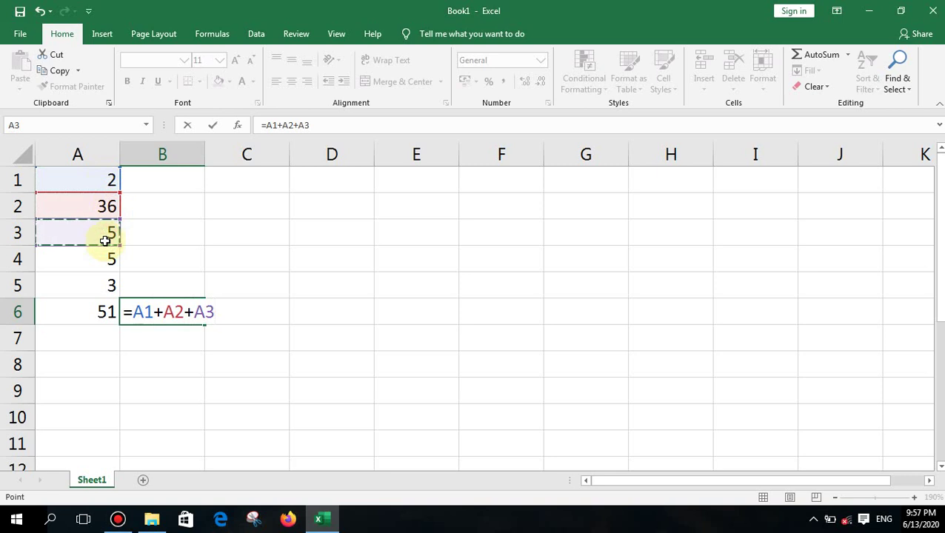
text(+)
click(101, 257)
text(+)
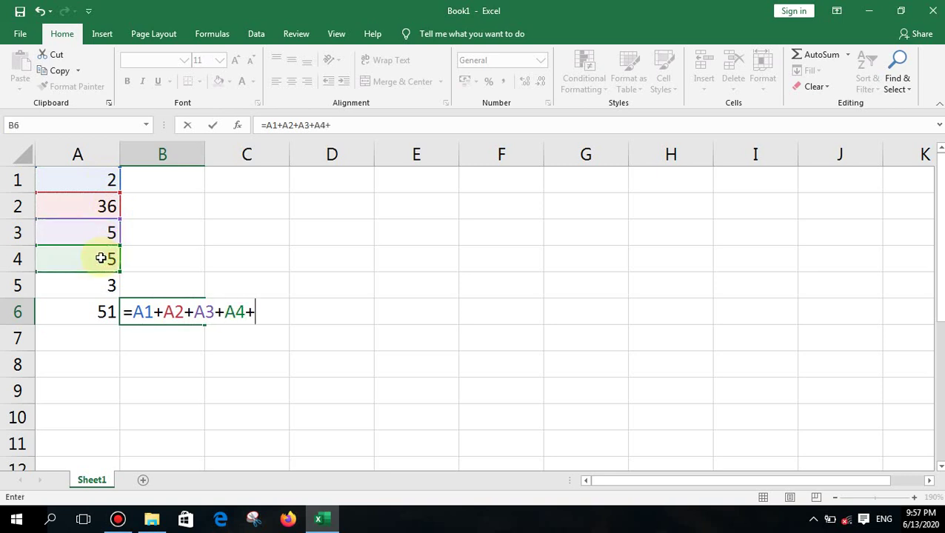
click(103, 278)
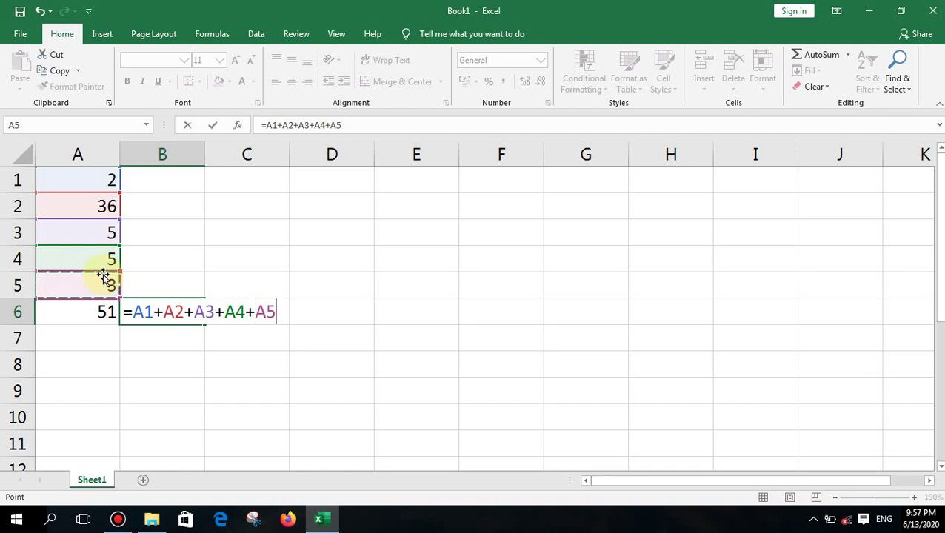
text())
key(Return)
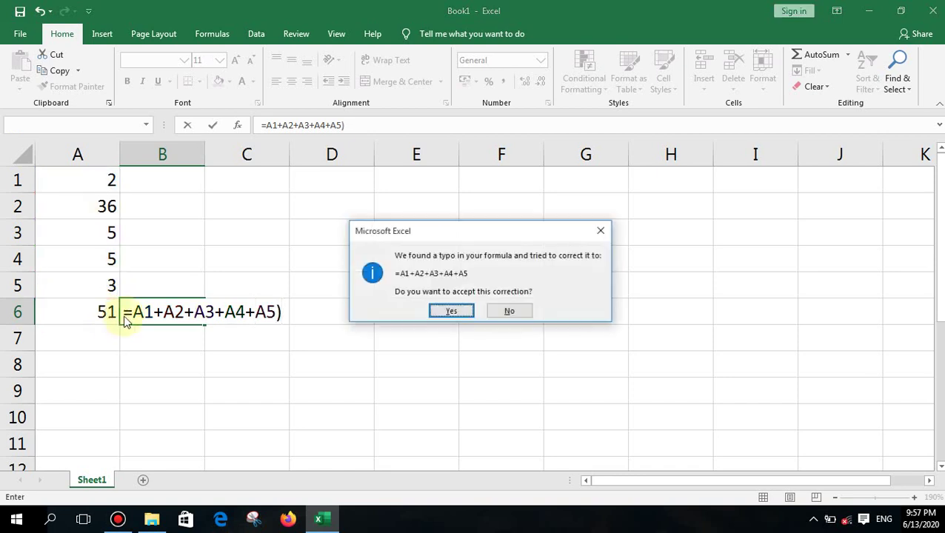
click(449, 312)
click(148, 312)
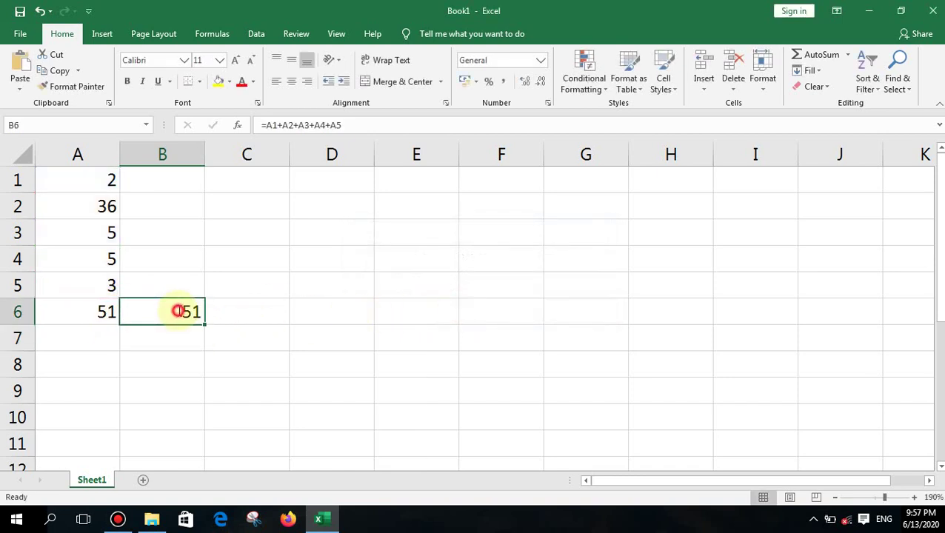
double_click(127, 312)
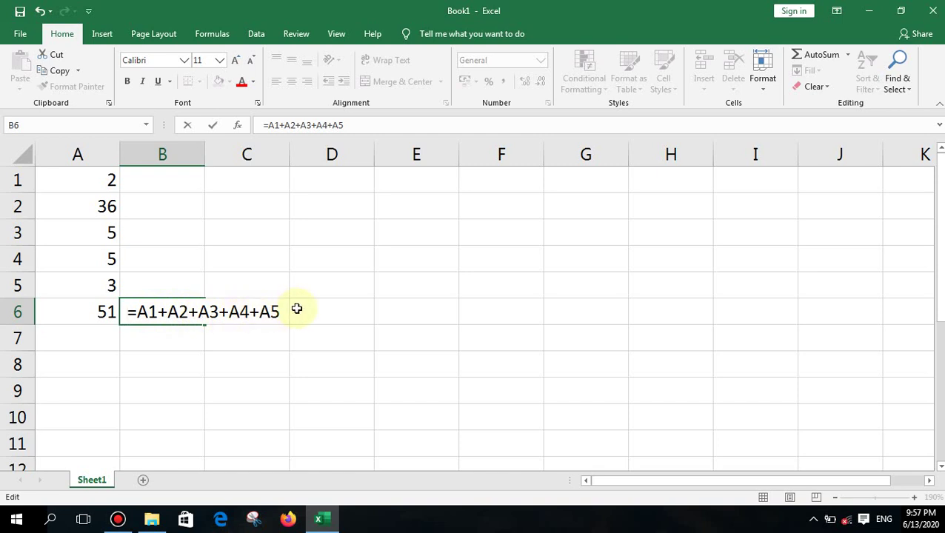
Make A6's SUM formula show as text and widen column A to fit it
click(102, 309)
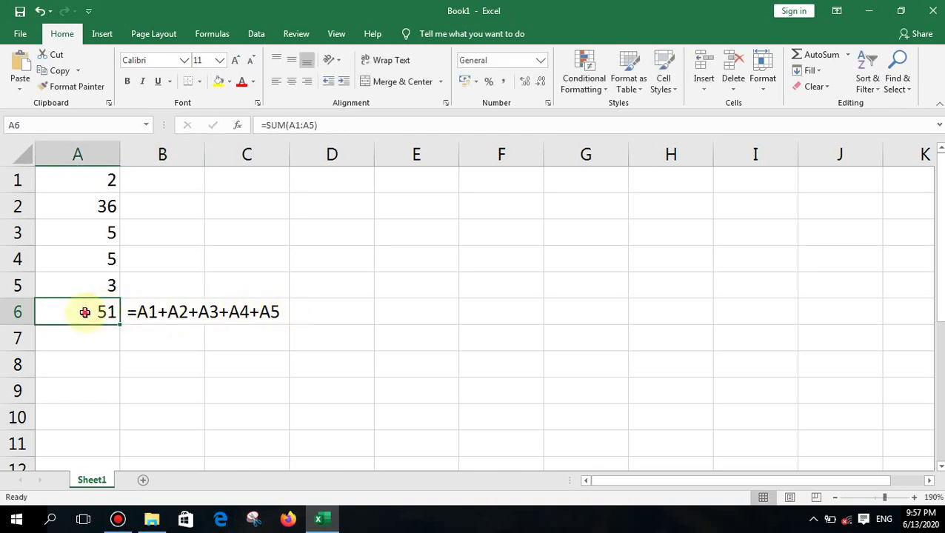
double_click(85, 312)
click(39, 311)
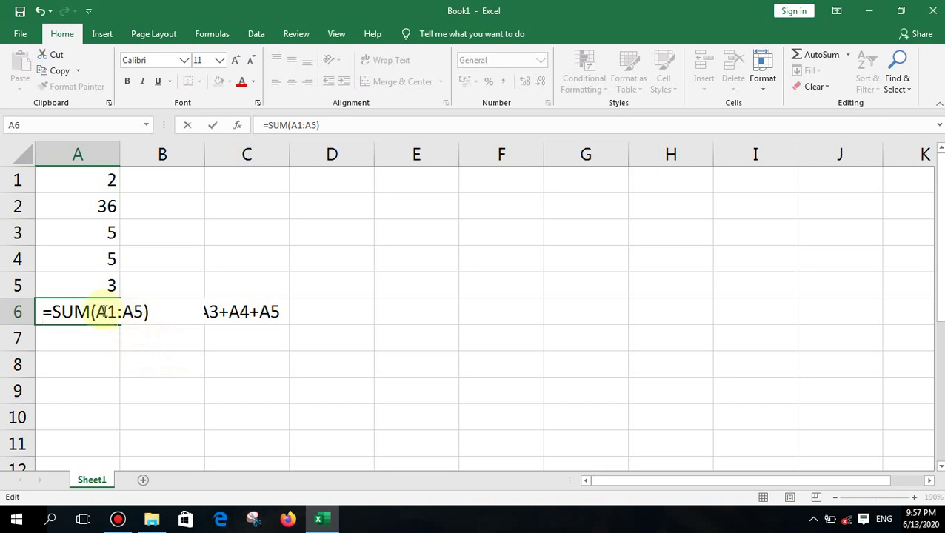
key(Return)
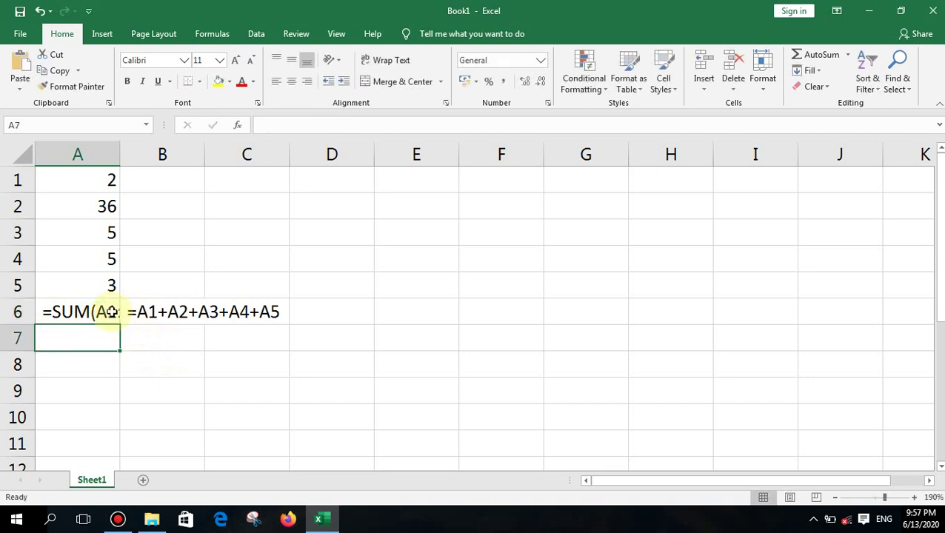
click(160, 315)
drag(120, 157, 195, 153)
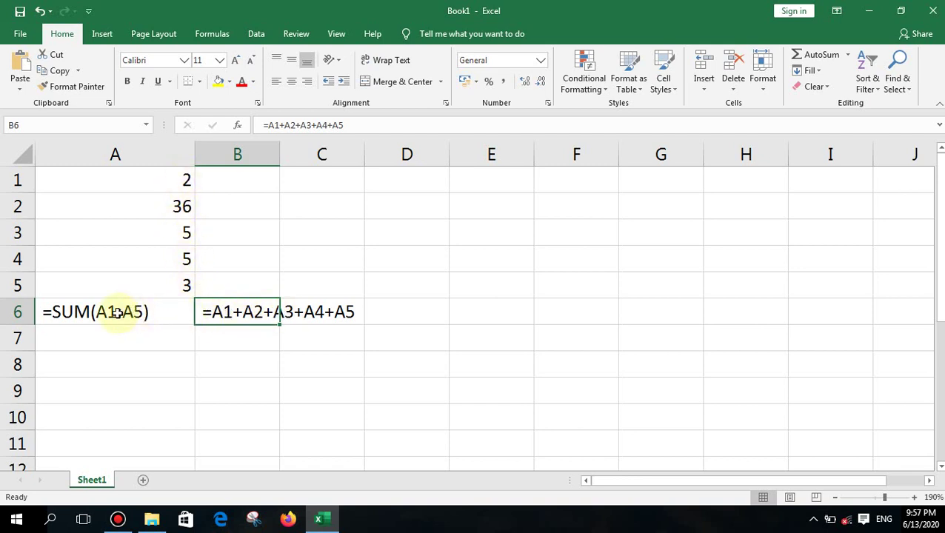
Review the B6 and A6 formulas, then delete both
click(81, 312)
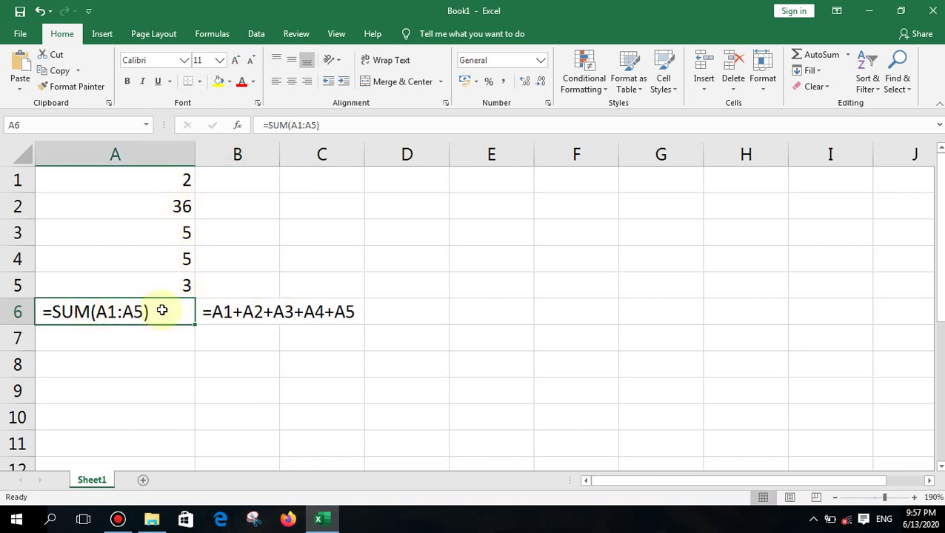
click(222, 315)
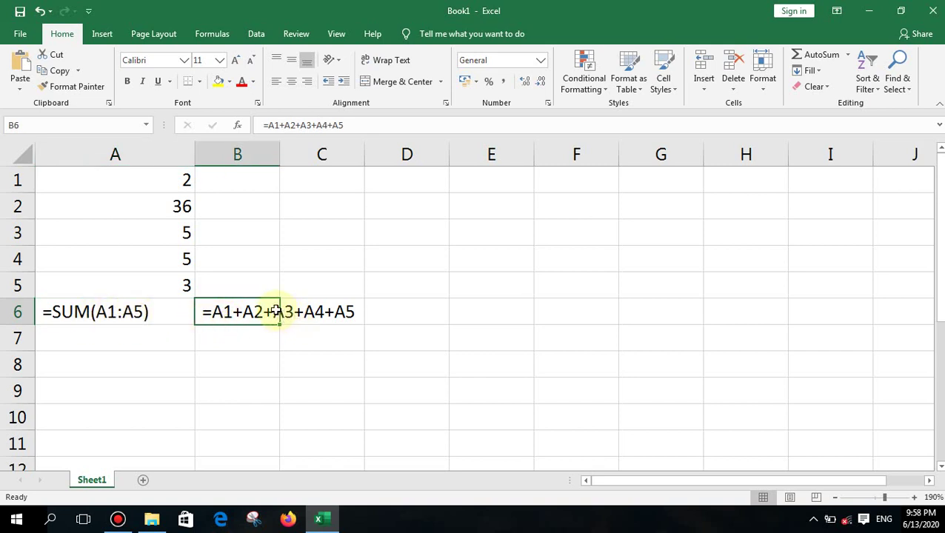
key(Delete)
click(86, 314)
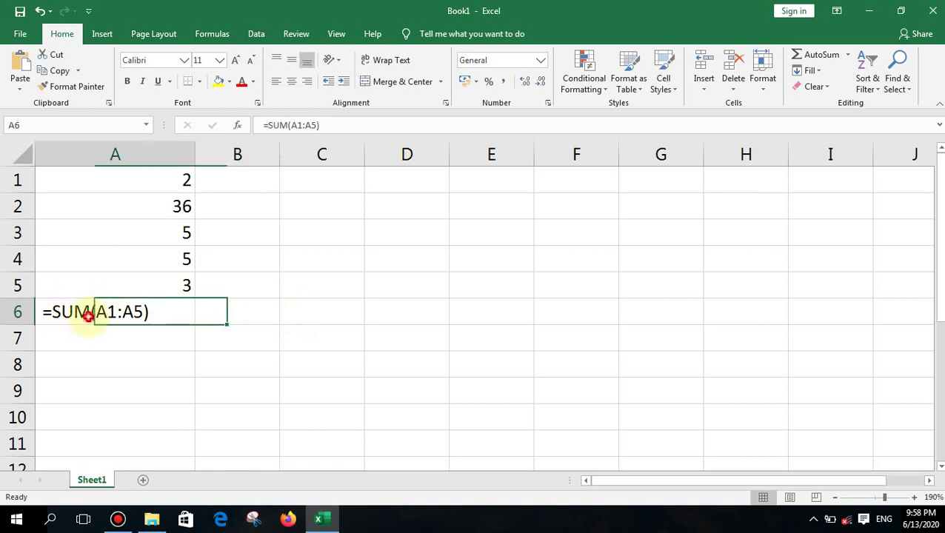
key(Delete)
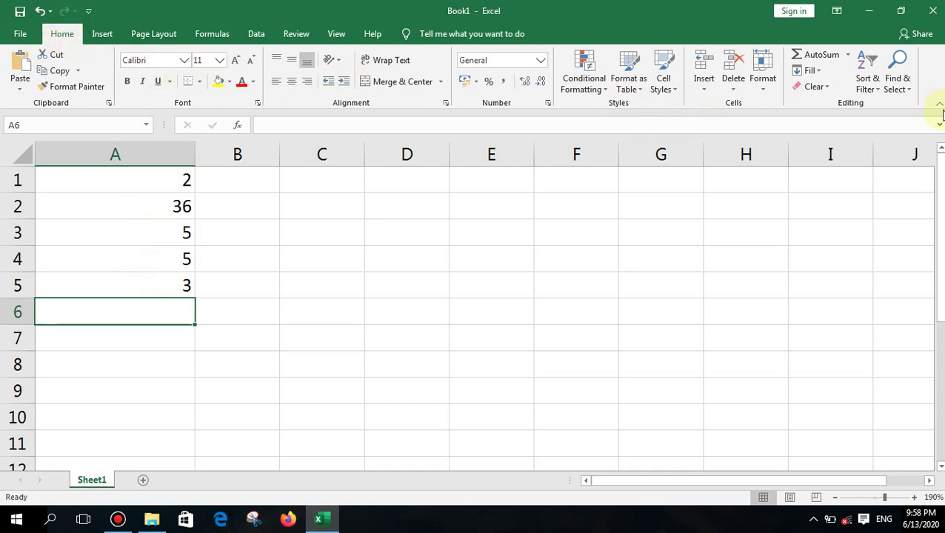
click(821, 56)
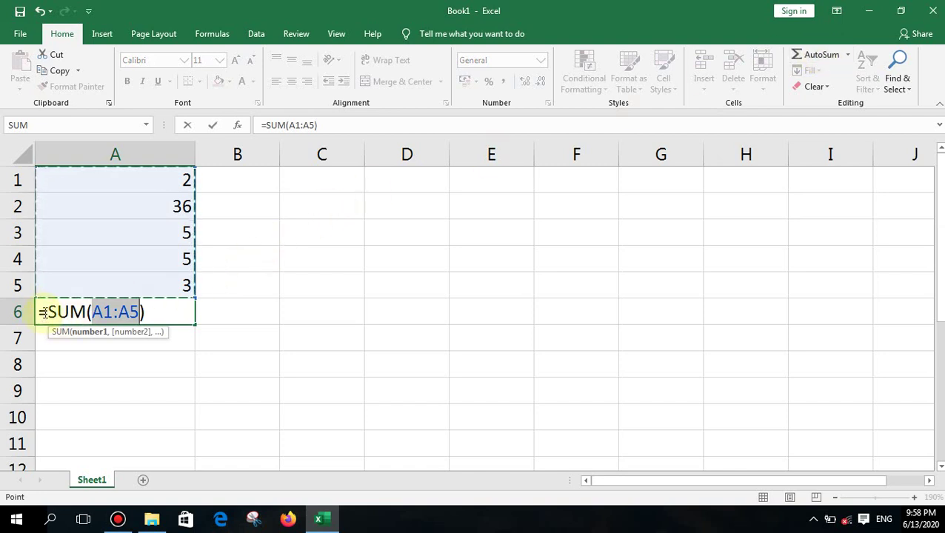
mouse_move(134, 313)
mouse_down()
mouse_move(94, 311)
mouse_move(140, 312)
mouse_up()
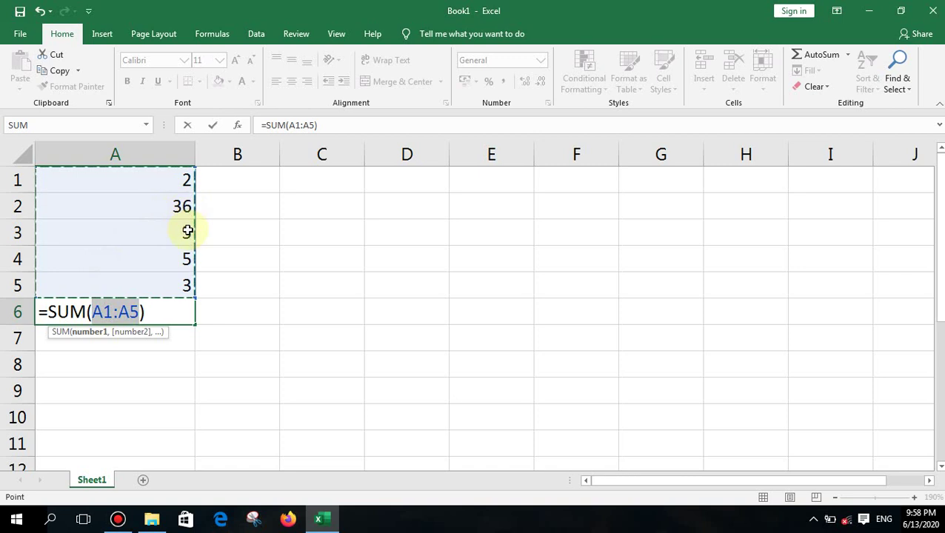
key(Return)
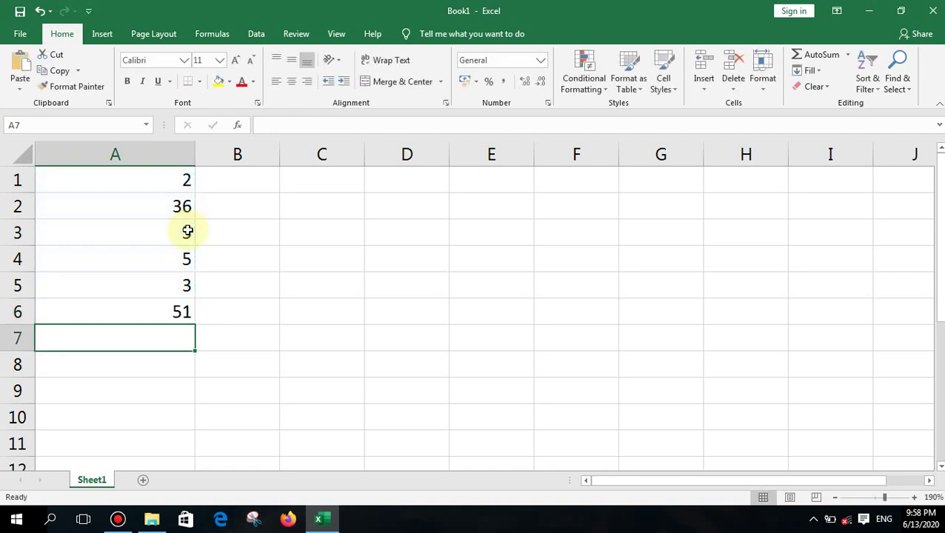
click(178, 312)
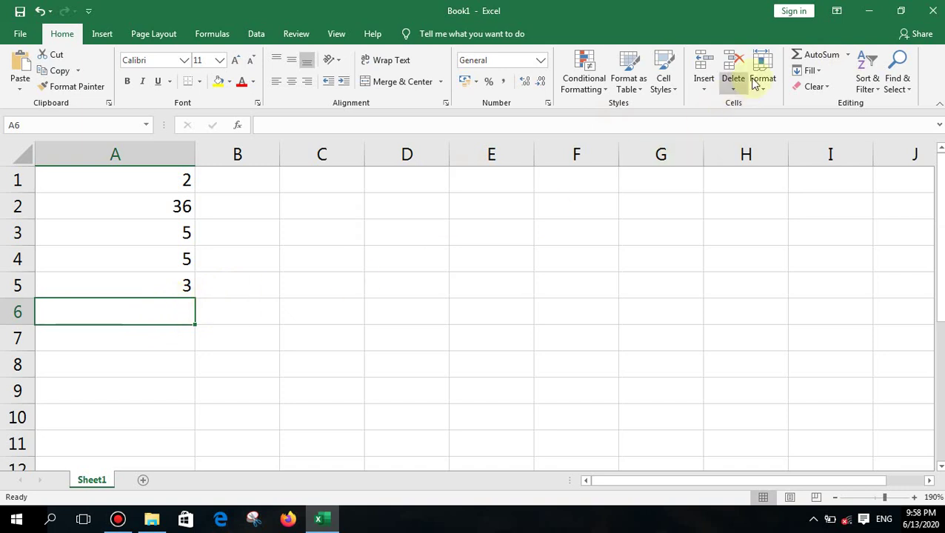
From AutoSum's More Functions, list functions in the All category
click(850, 56)
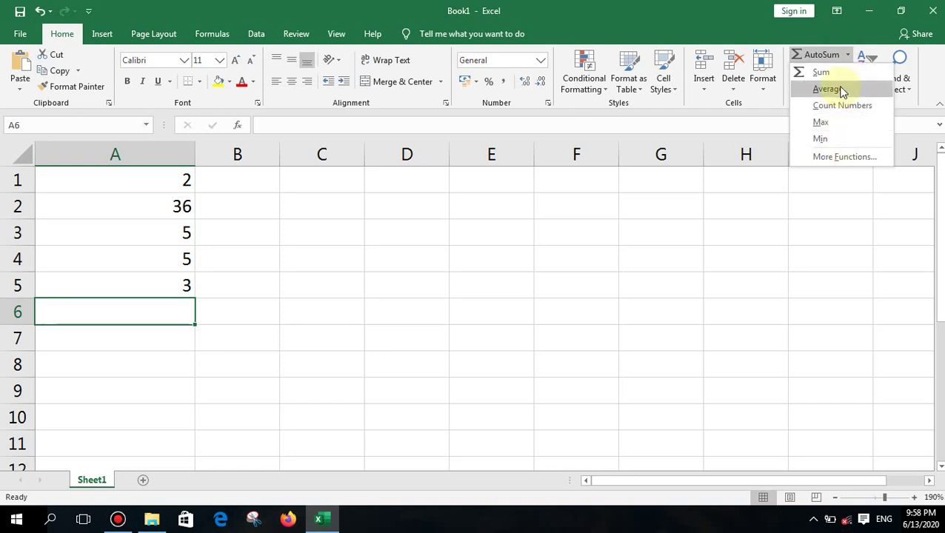
click(830, 158)
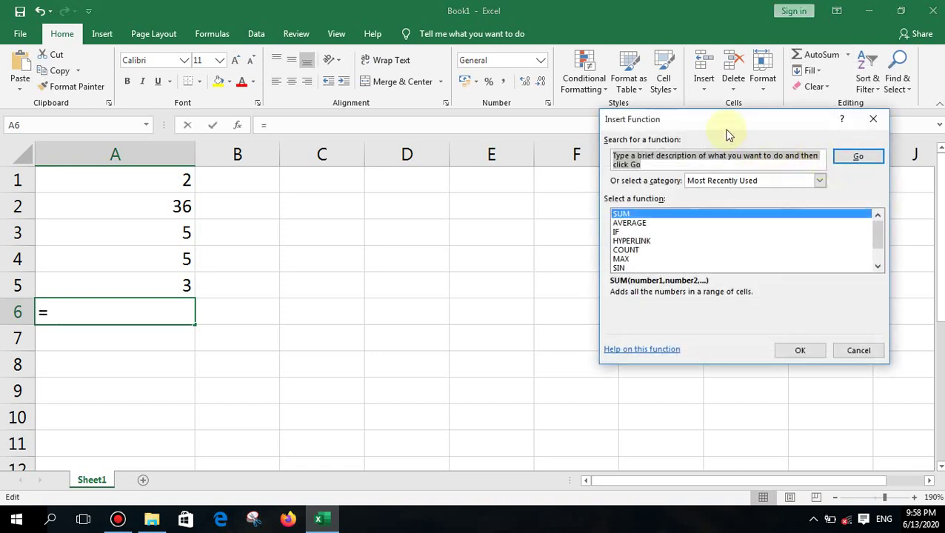
drag(727, 122, 617, 107)
click(728, 166)
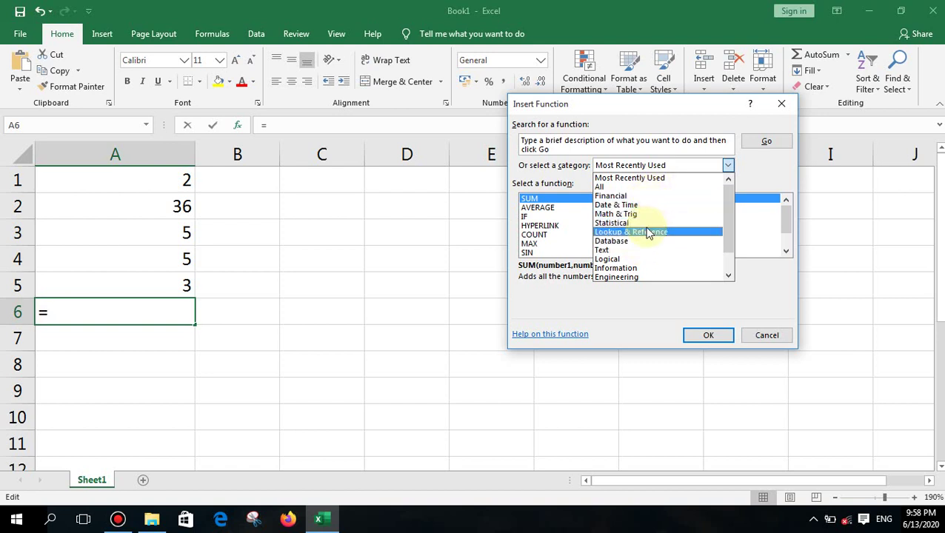
click(627, 188)
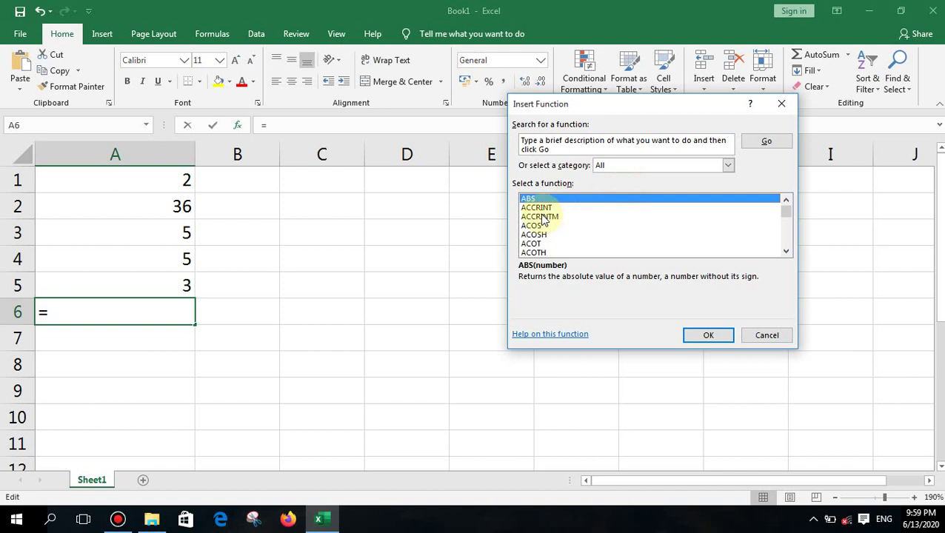
Jump to the S functions and select SUM in the Insert Function list
click(540, 217)
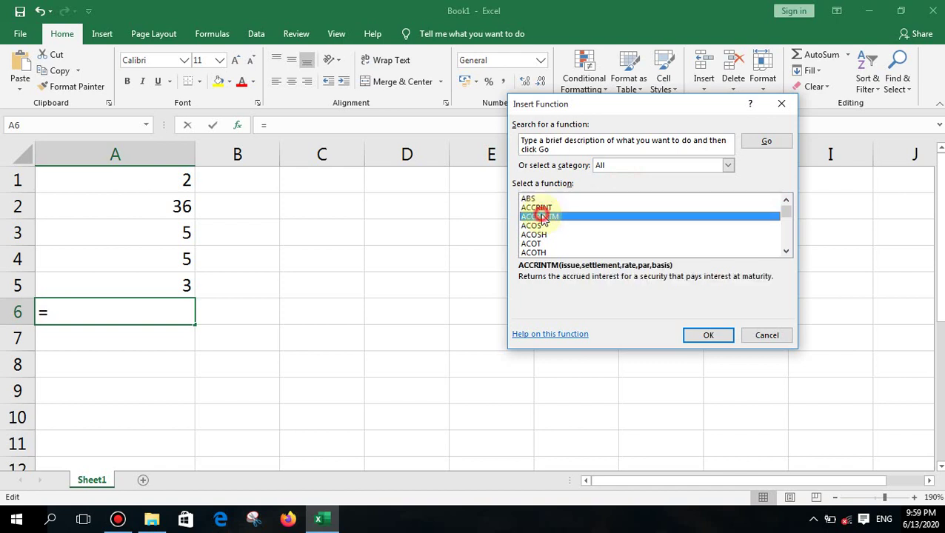
key(s)
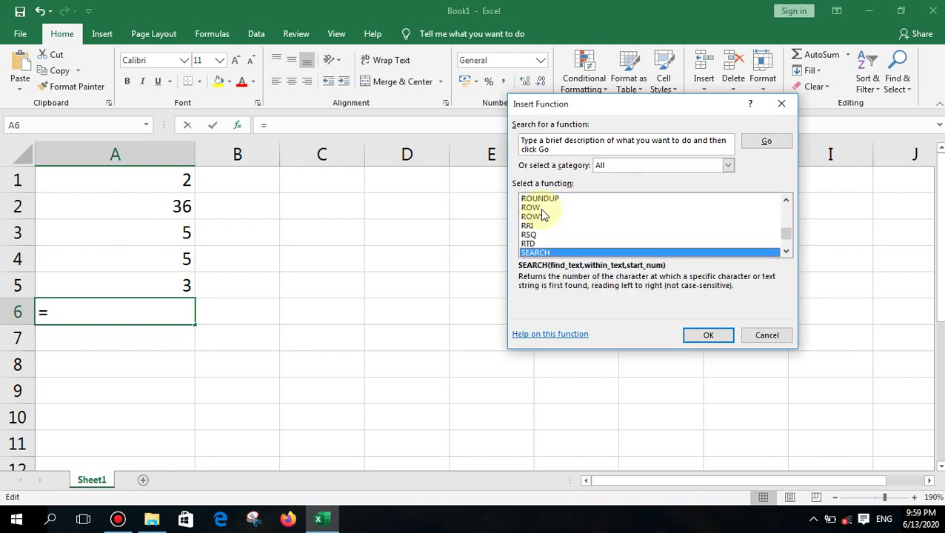
click(549, 254)
key(Down)
key(Down)
key(Down)
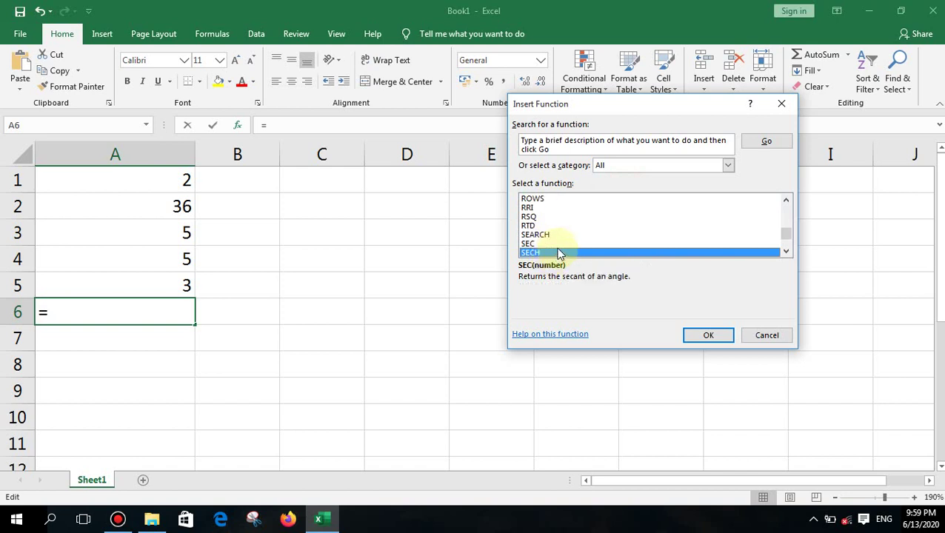
key(Down)
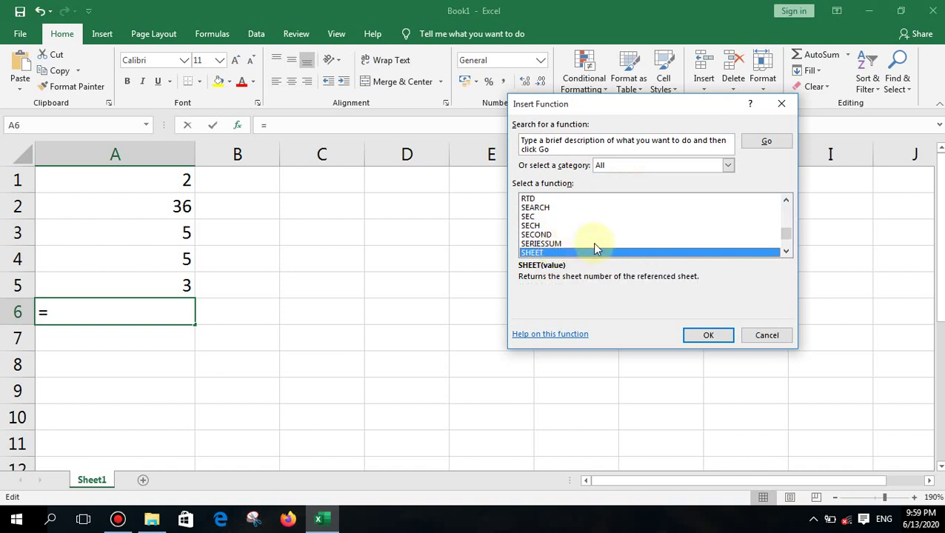
key(Down)
key(Down)
key(Down)
key(Down)
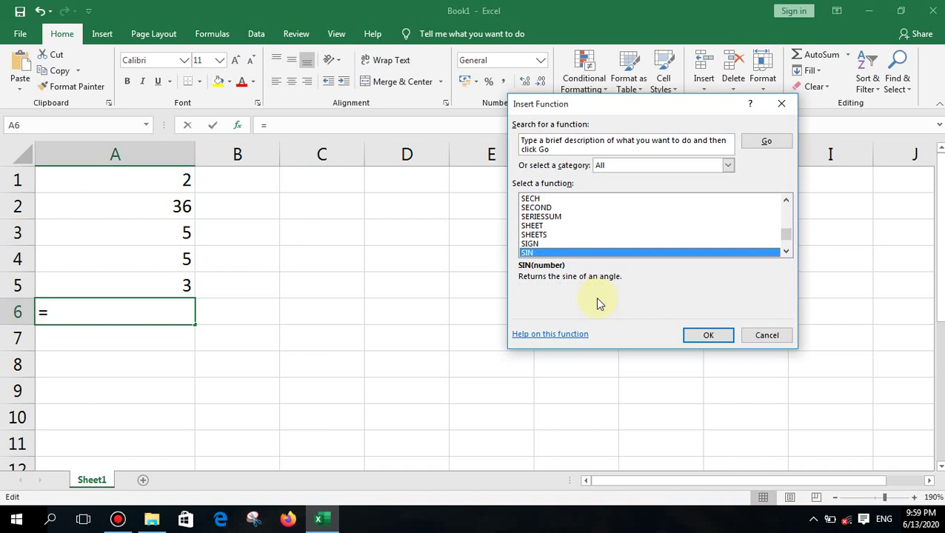
key(Down)
key(Down)
key(Down)
key(Down)
key(Down)
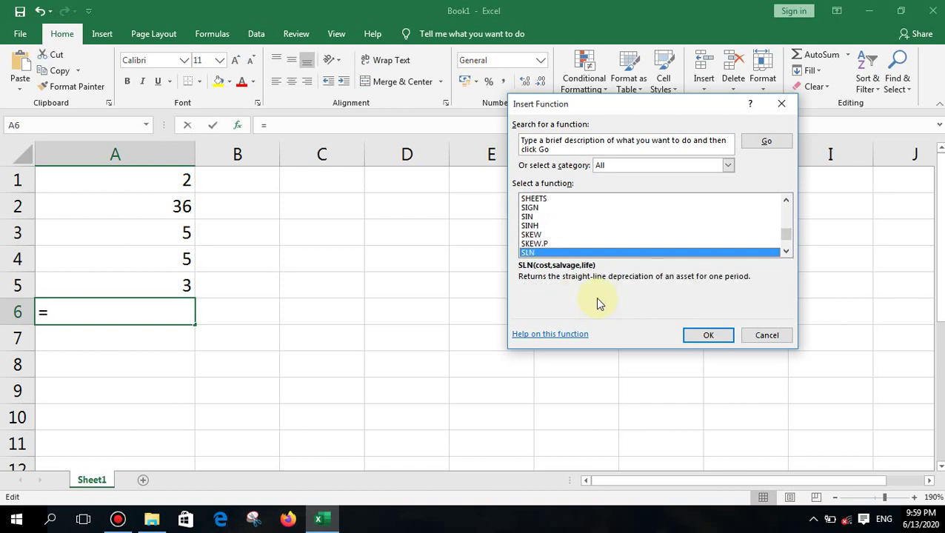
key(Down)
key(Down)
key(Down)
key(Down)
key(Down)
key(Down)
key(Down)
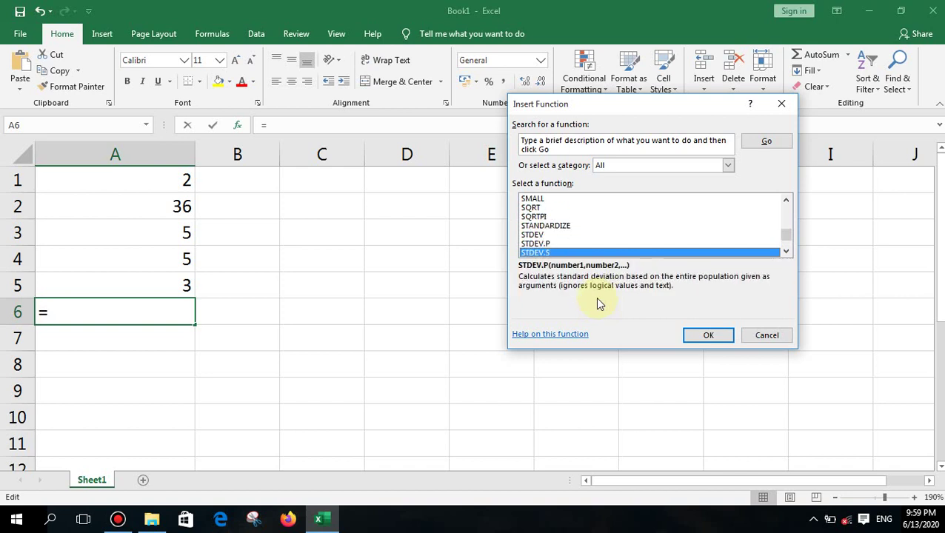
key(Down)
key(Down)
key(Down)
key(Down)
key(Down)
key(Down)
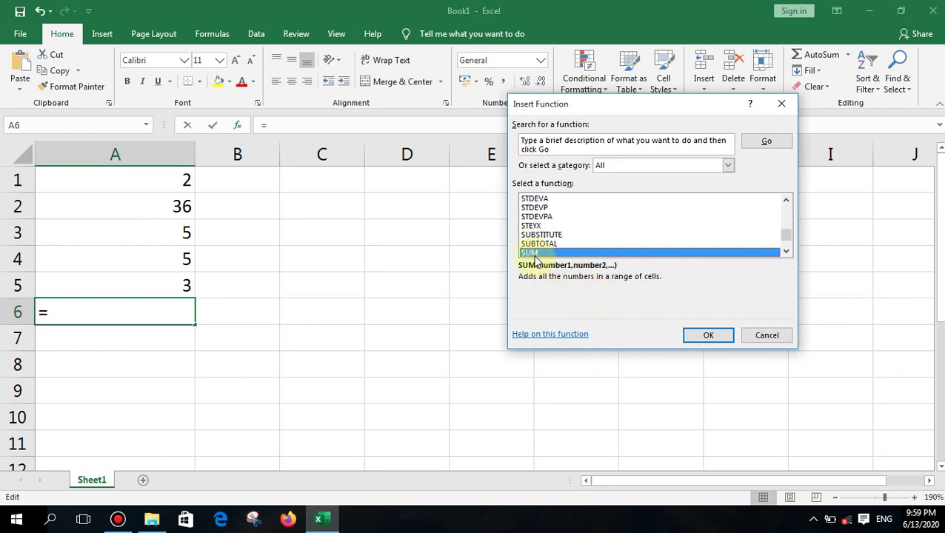
Set SUM's Number1 argument to A1:A5 and confirm, so A6 shows 51
click(700, 336)
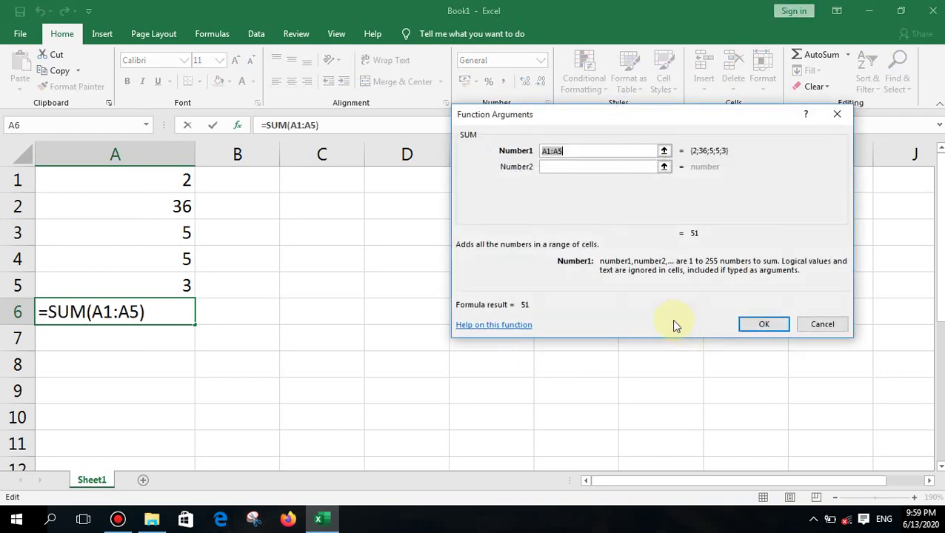
drag(174, 177, 166, 284)
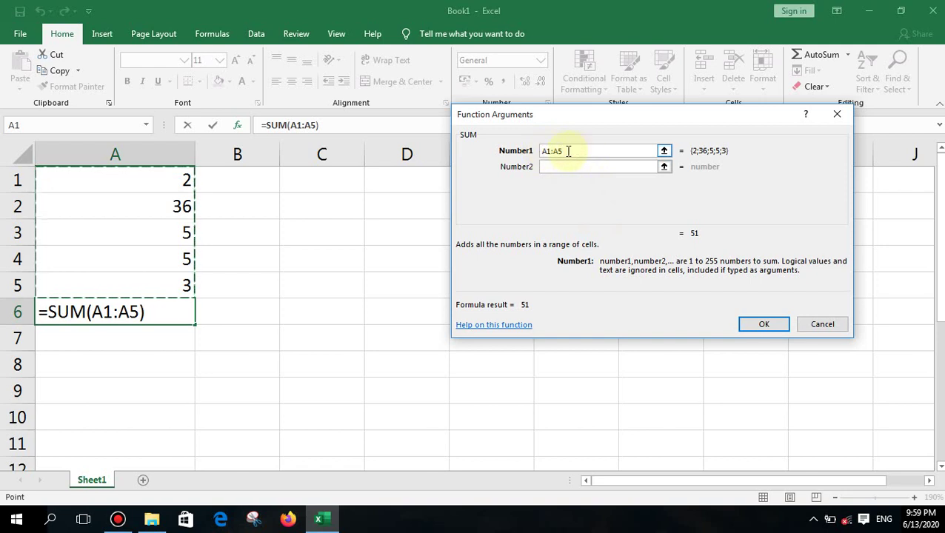
click(754, 326)
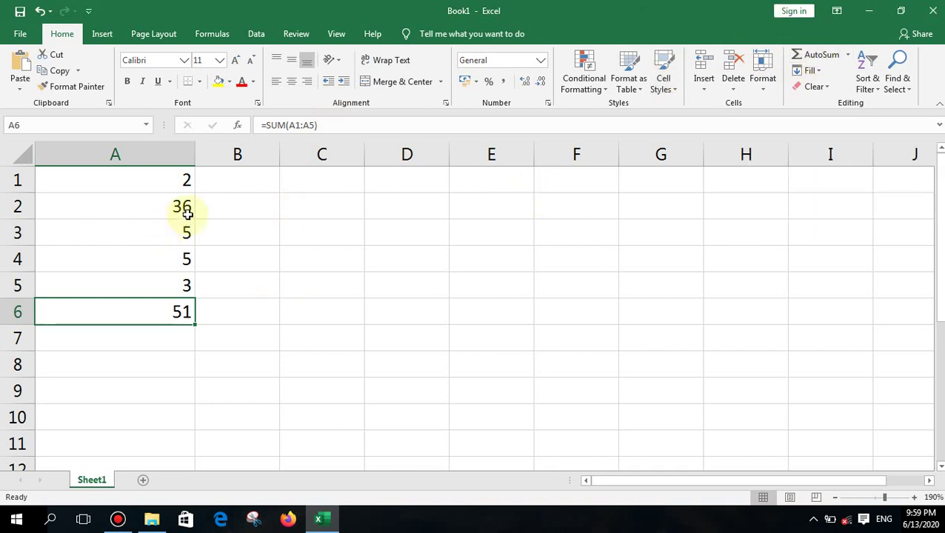
Undo the deletion of A6's total and re-commit its SUM formula as text
key(Delete)
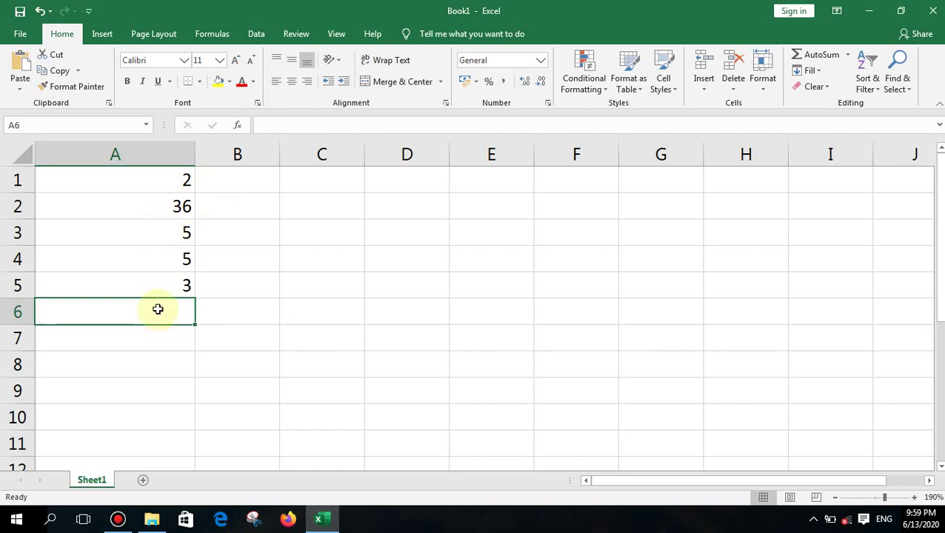
click(175, 268)
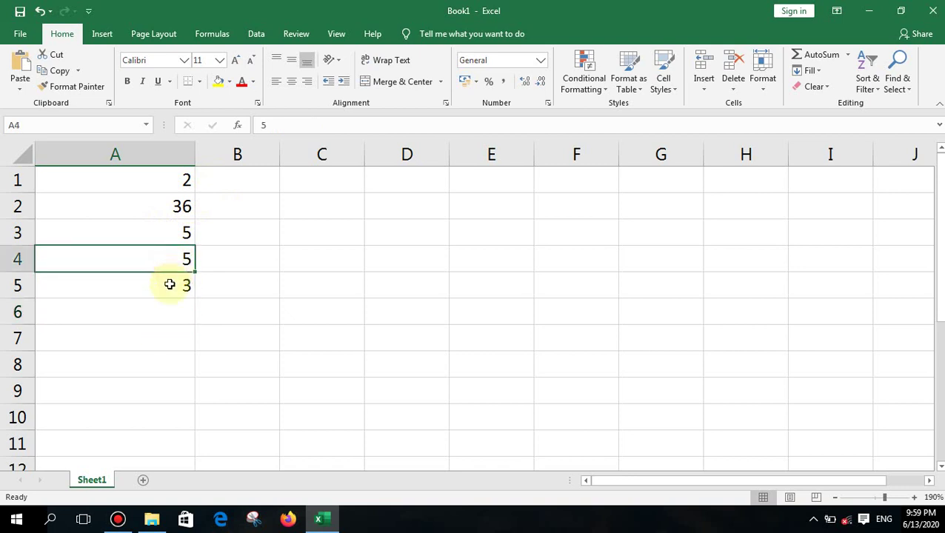
click(169, 286)
click(163, 309)
key(ctrl+z)
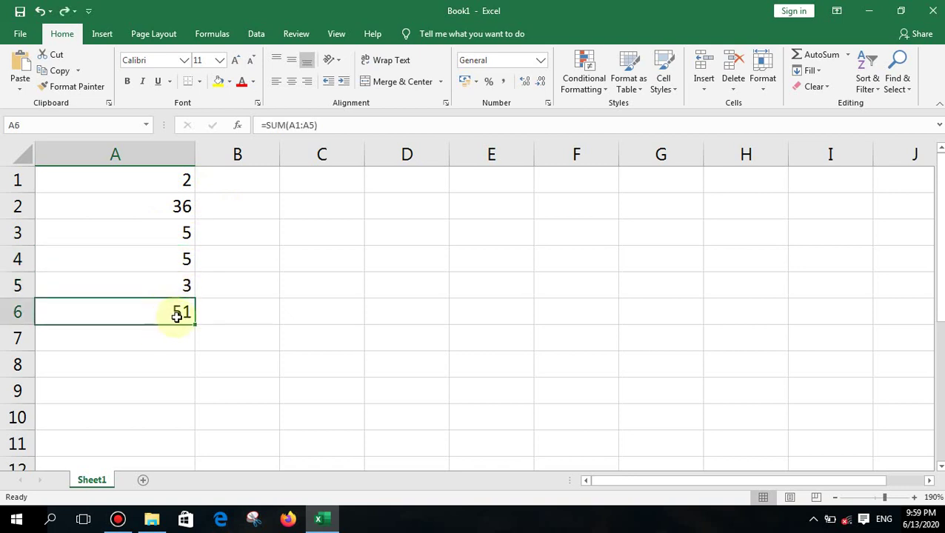
double_click(176, 312)
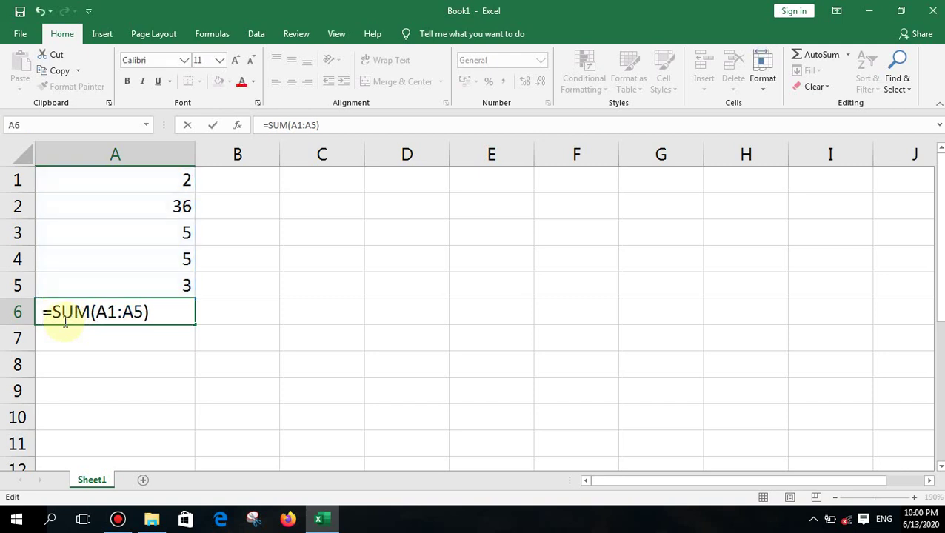
key(Return)
Delete the SUM text from A6 and the 3 from A5
click(64, 318)
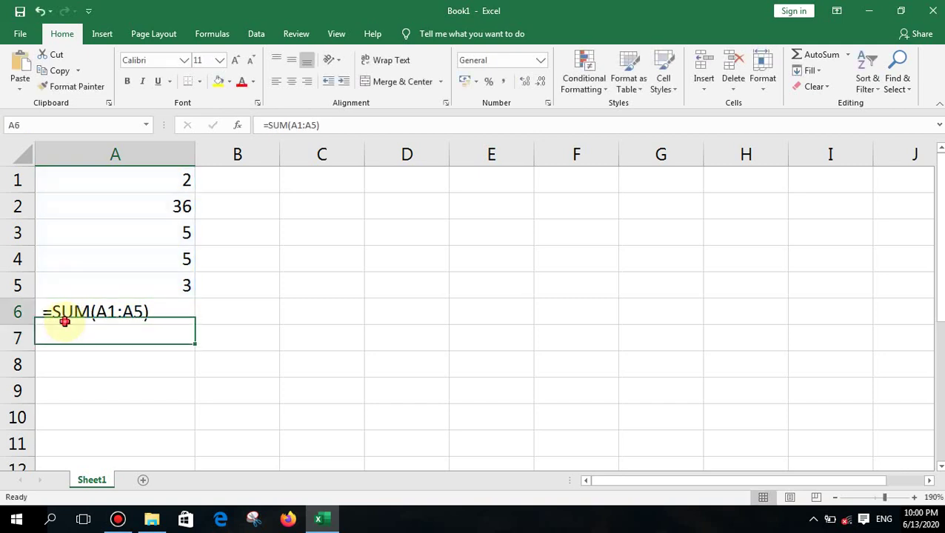
key(Delete)
click(120, 282)
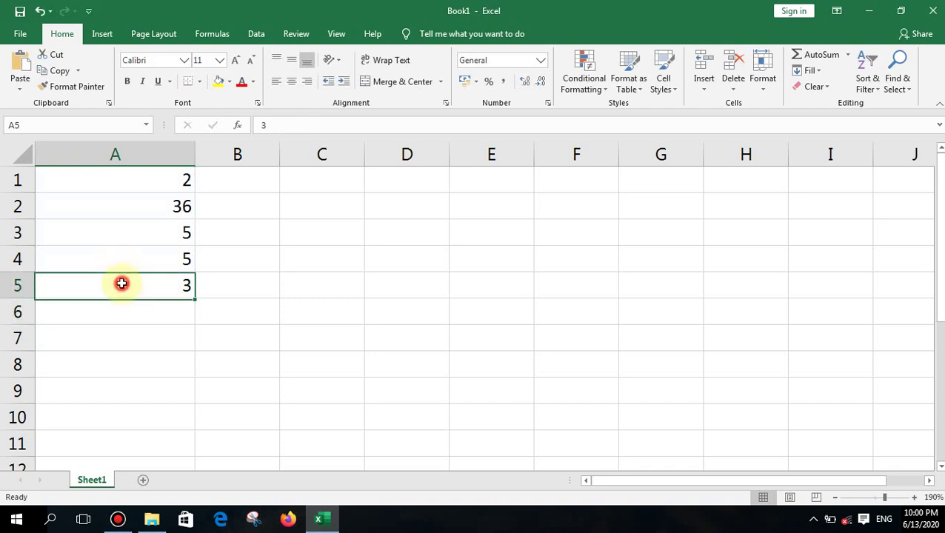
key(Delete)
click(251, 182)
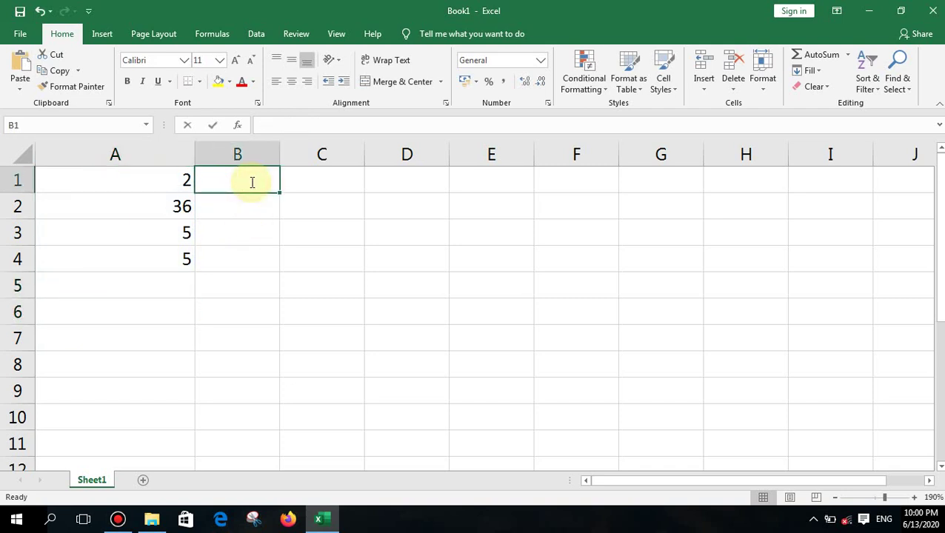
Enter 2, 3, 6 and 5 into B1:B4, discarding a stray 7 in B5
text(2)
key(Return)
text(3)
key(Return)
text(6)
key(Return)
text(5)
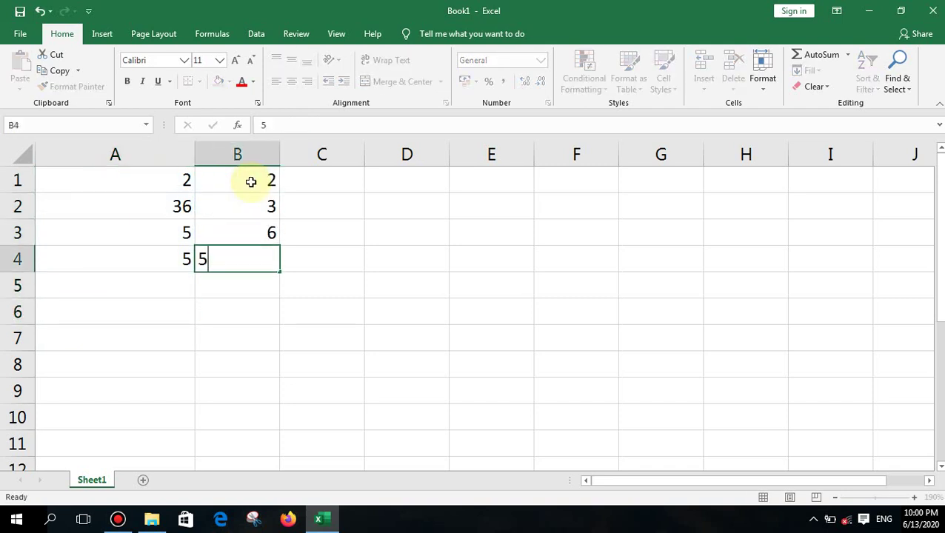
key(Return)
text(7)
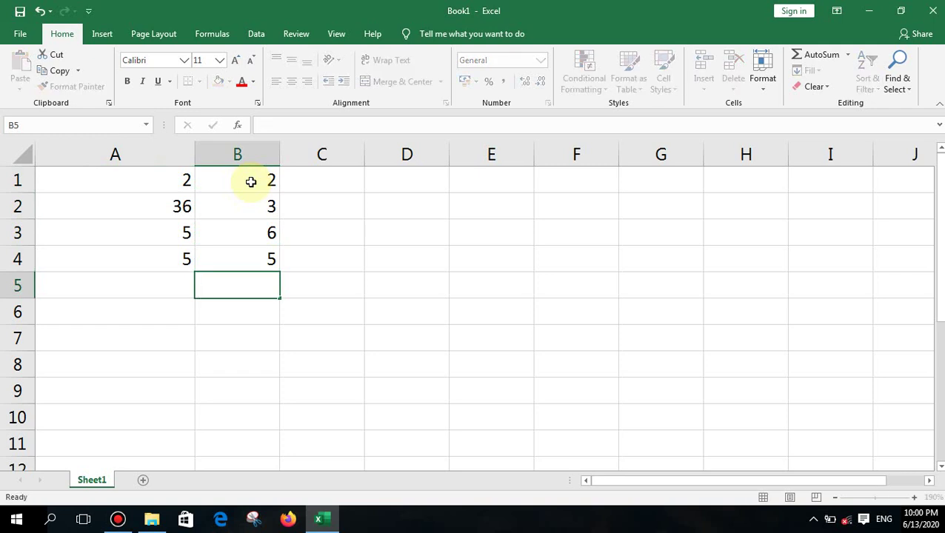
key(Return)
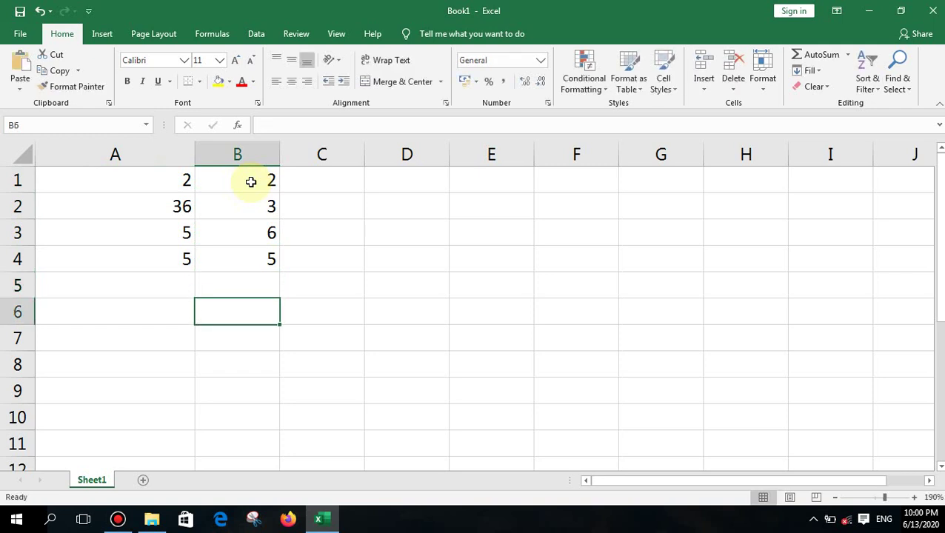
Total A1:B4 in A5 with =SUM(A1:B4), giving 64, then clear it
click(109, 292)
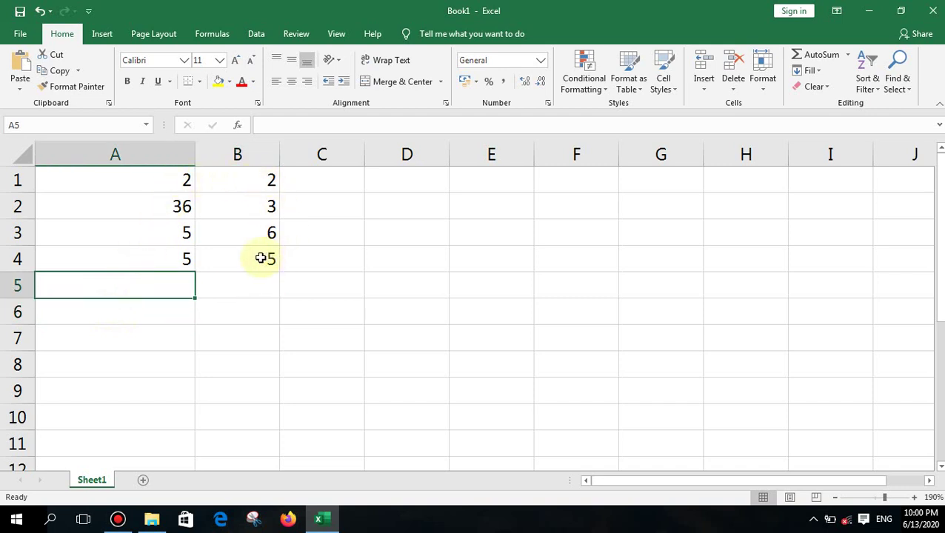
text(=)
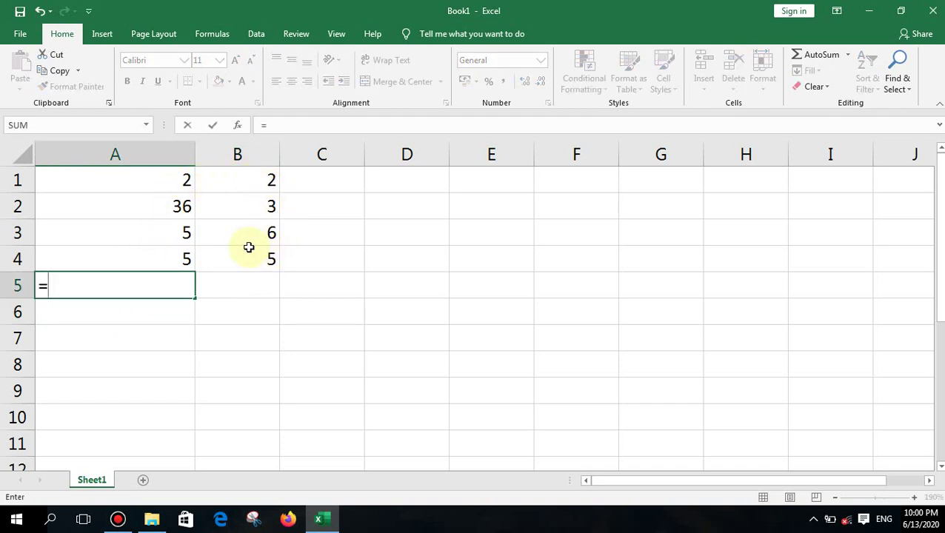
text(sum()
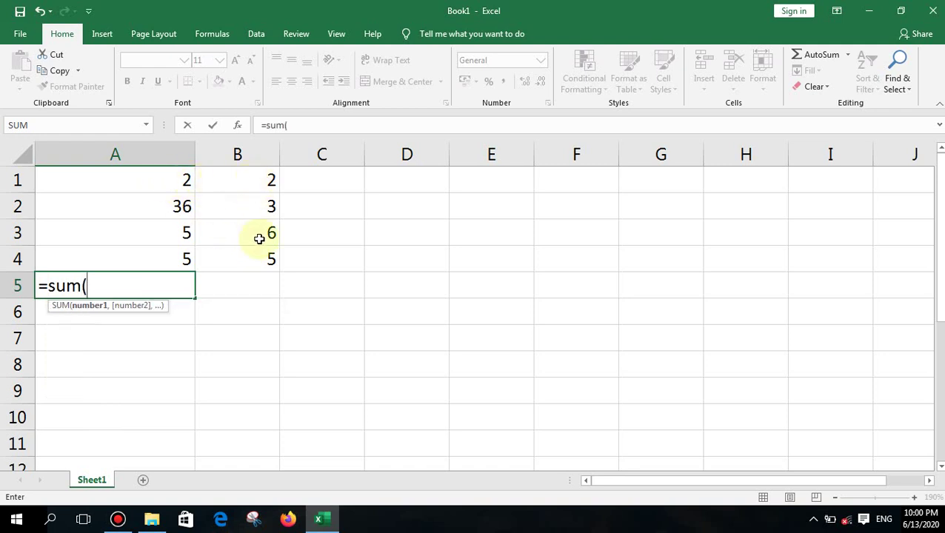
click(159, 178)
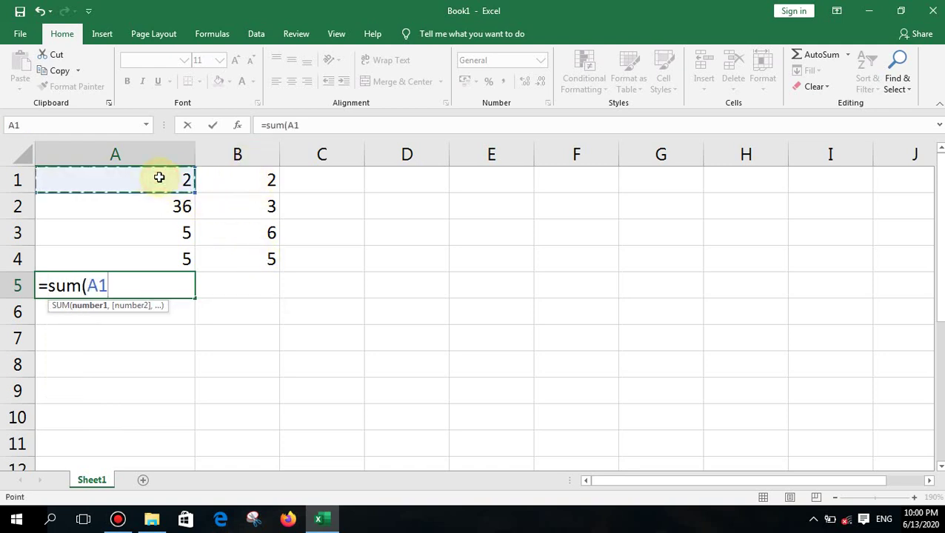
key(F8)
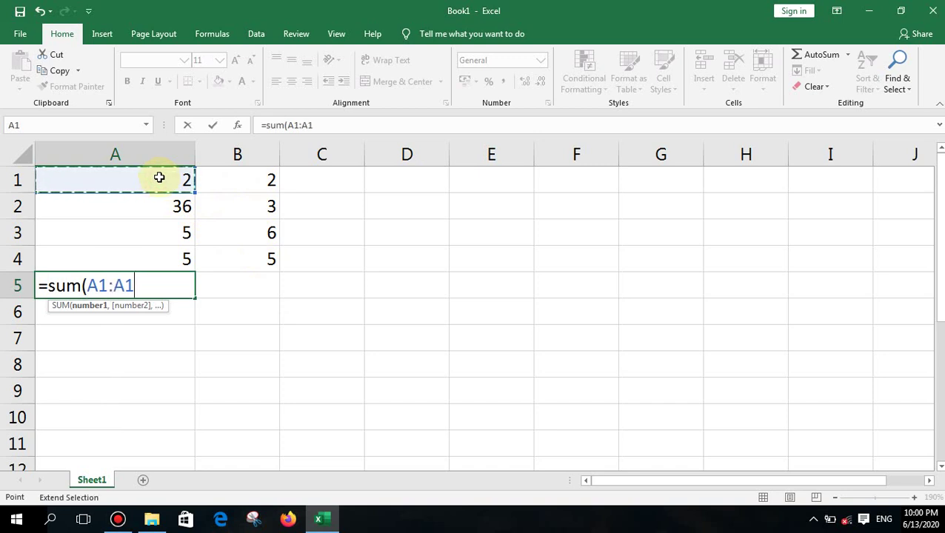
click(261, 262)
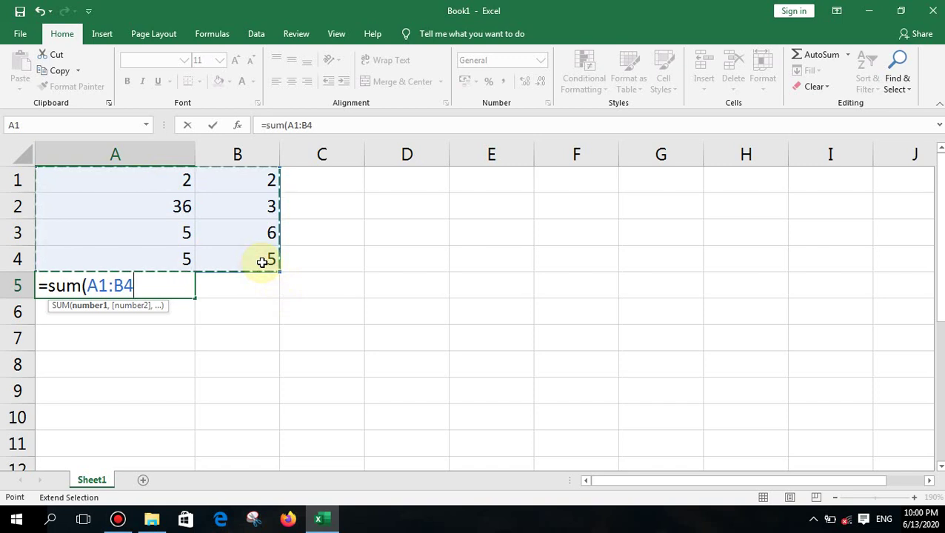
text())
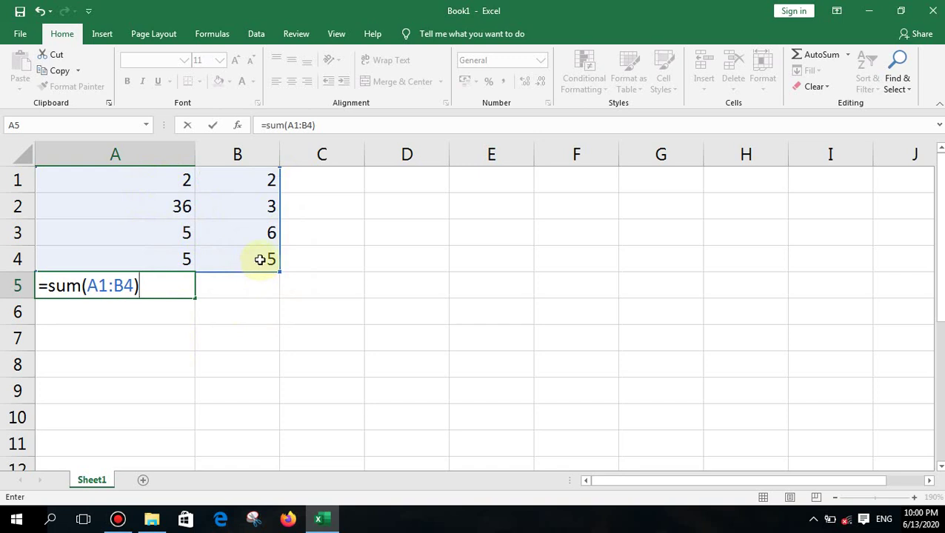
key(Return)
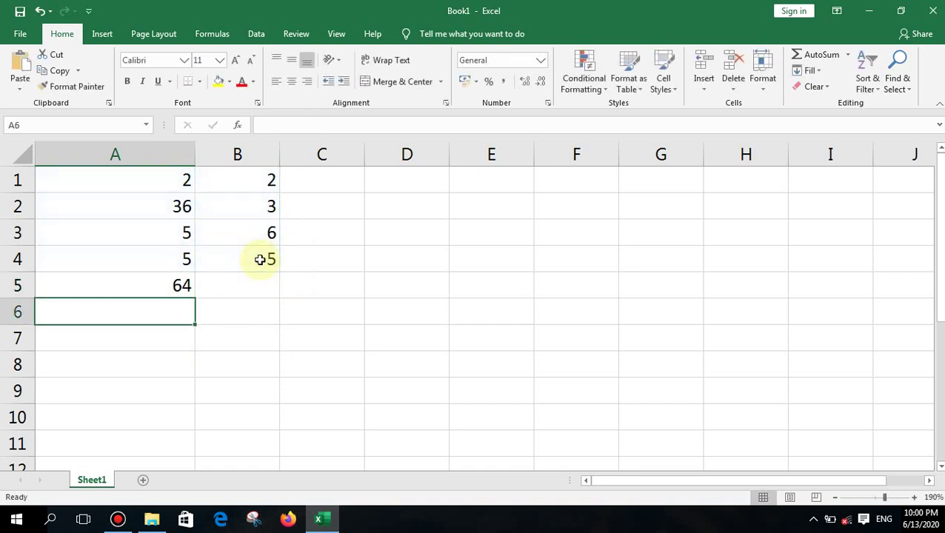
click(168, 284)
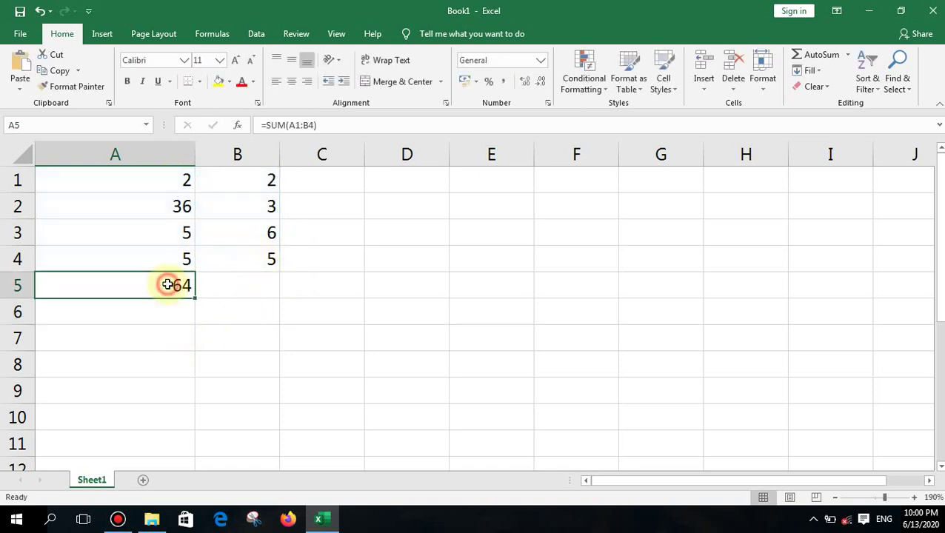
key(Delete)
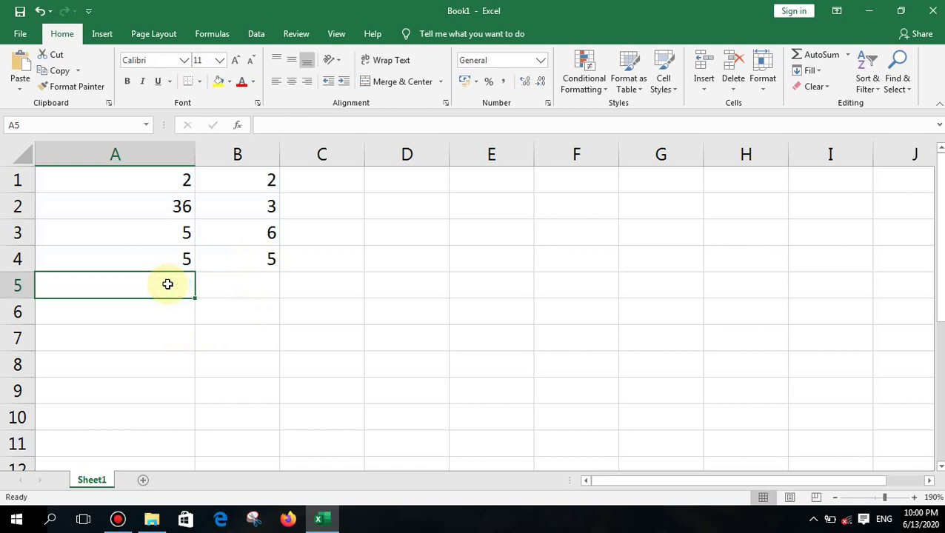
Enter 5, 3, 6 and 2 down cells D1 to D4
click(402, 186)
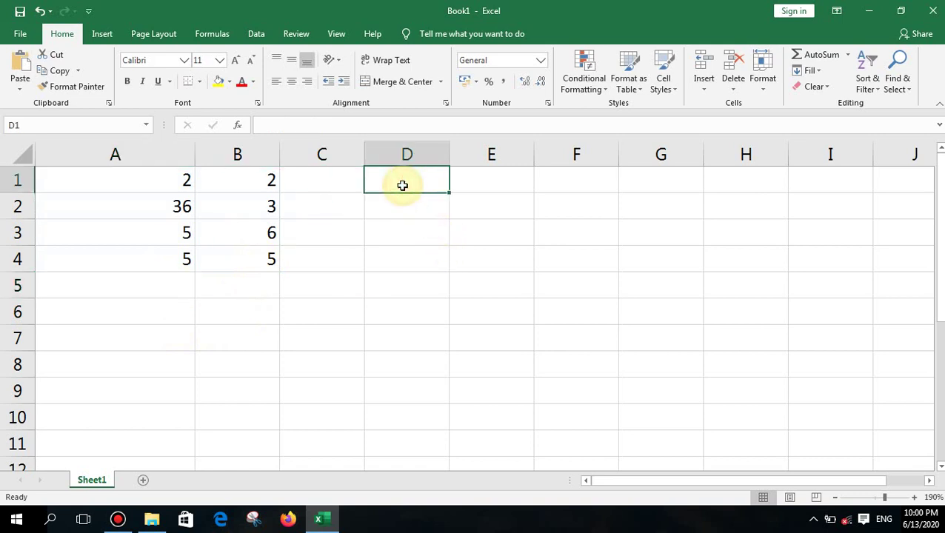
text(5)
key(Return)
text(3)
key(Return)
text(6)
key(Return)
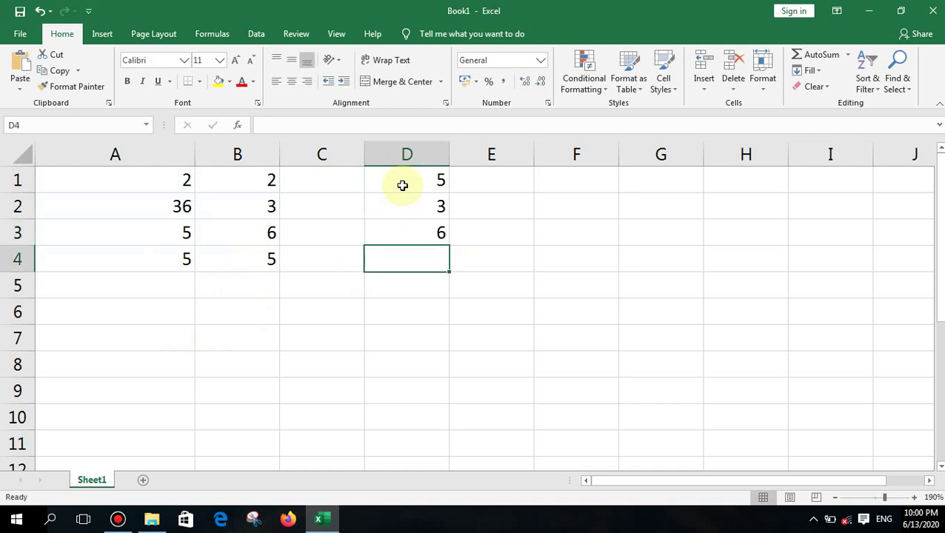
text(2)
key(Return)
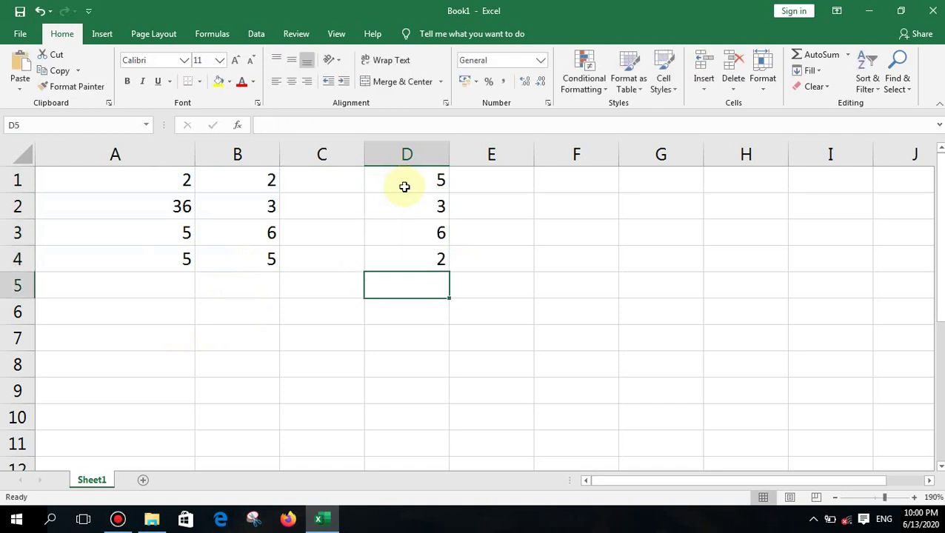
Put 5 in F1 and 8 in H4, then start a =sum( formula in A5
click(569, 187)
text(5)
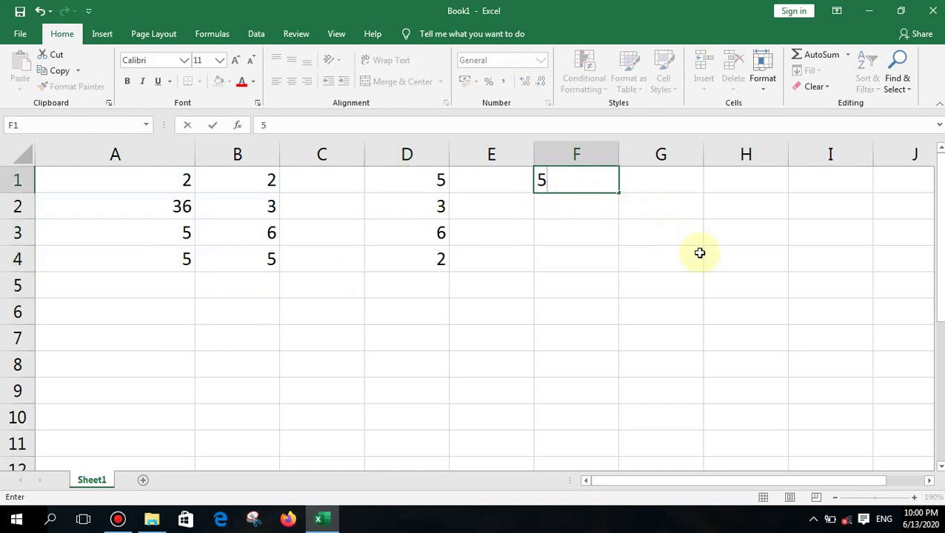
key(Return)
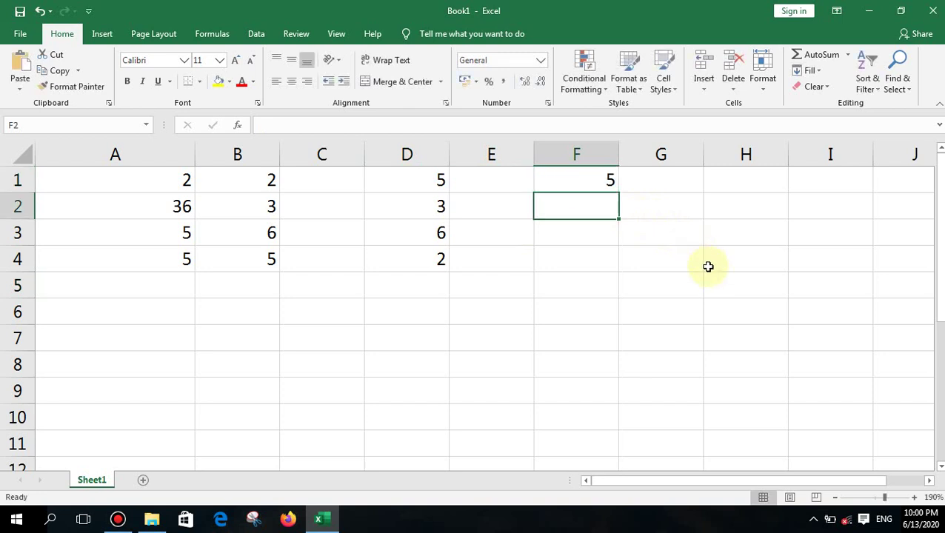
click(725, 262)
text(8)
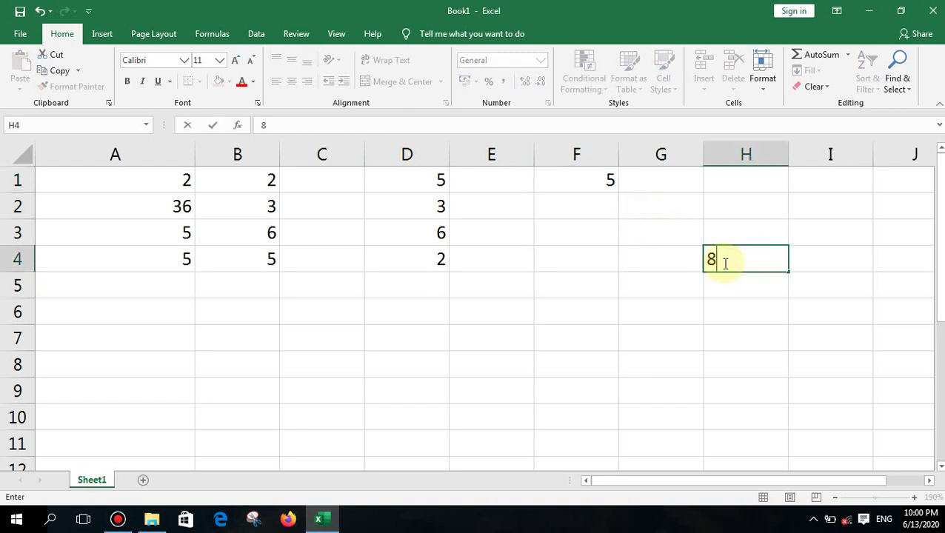
key(Return)
click(137, 289)
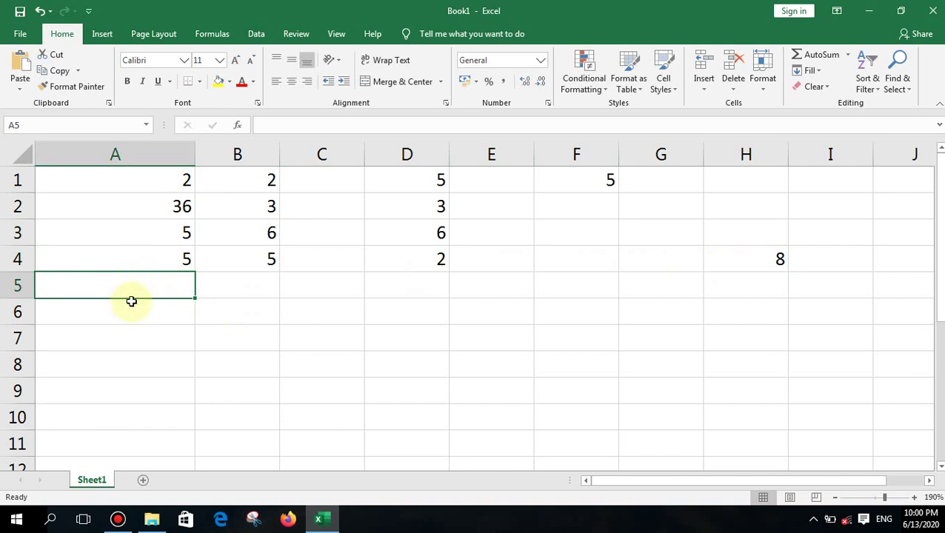
text(=sum()
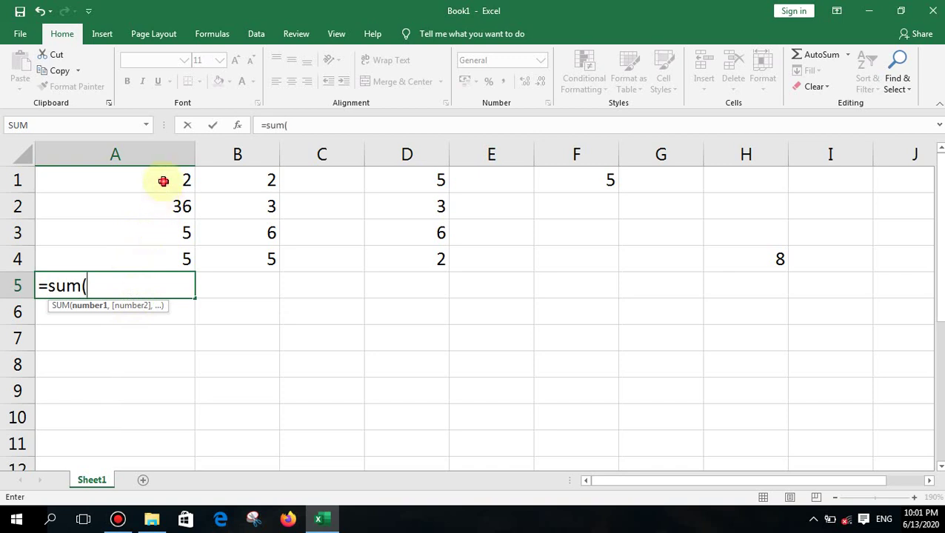
Add ranges A1:B4 and D1:D4 as arguments of the SUM formula in A5
drag(163, 181, 232, 259)
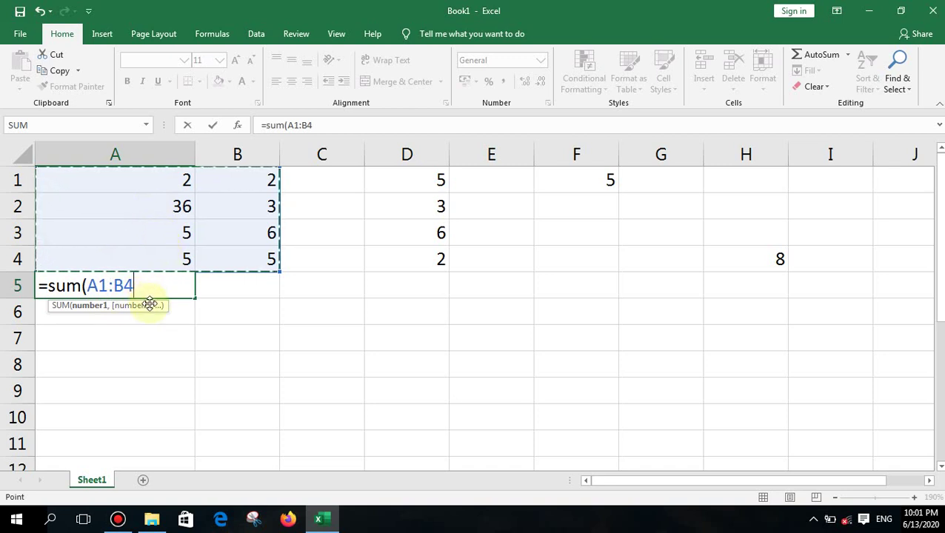
text(,)
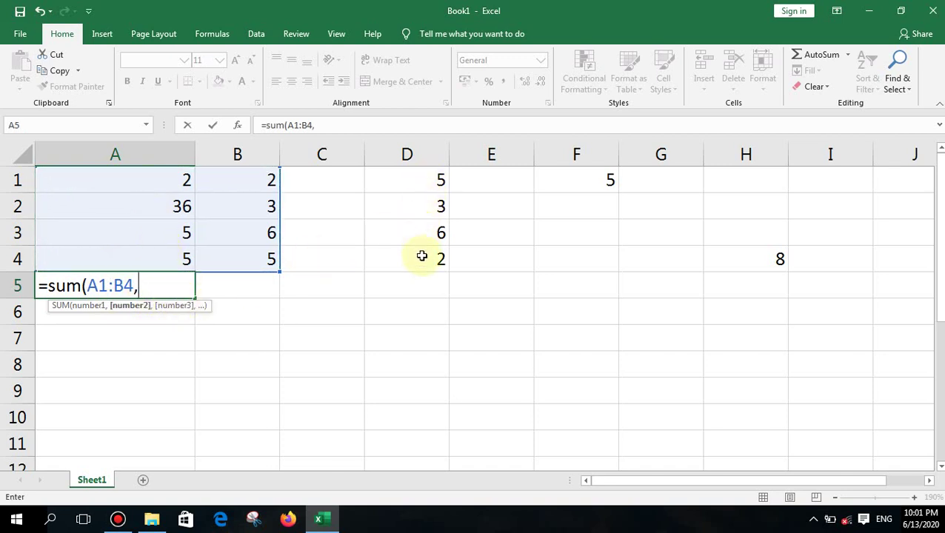
click(406, 178)
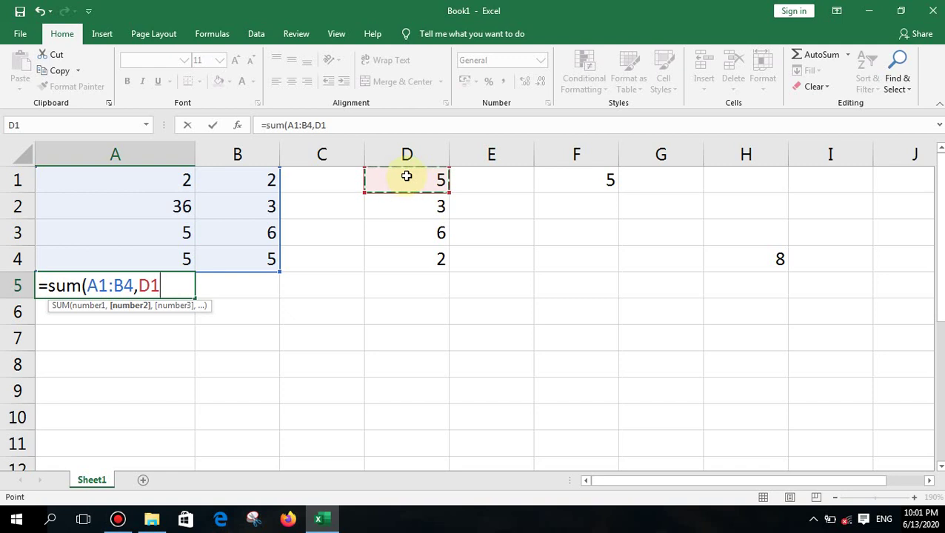
key(F8)
key(BackSpace)
key(BackSpace)
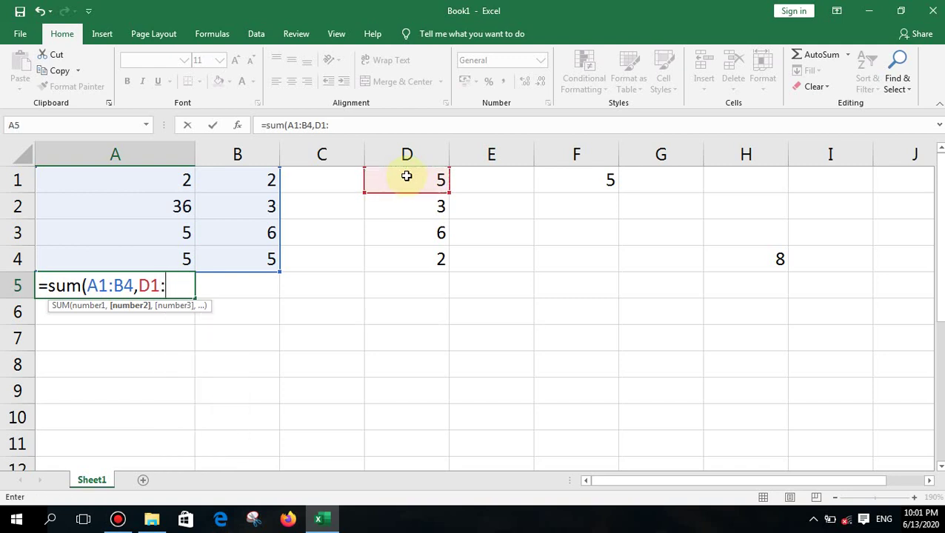
click(444, 259)
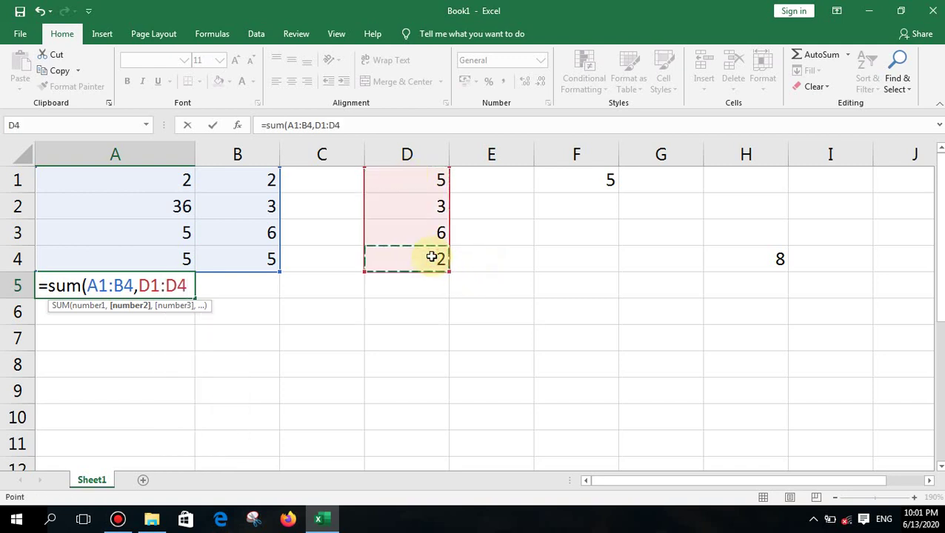
Add cells F1 and H4, close and commit the formula so A5 shows 93
text(,)
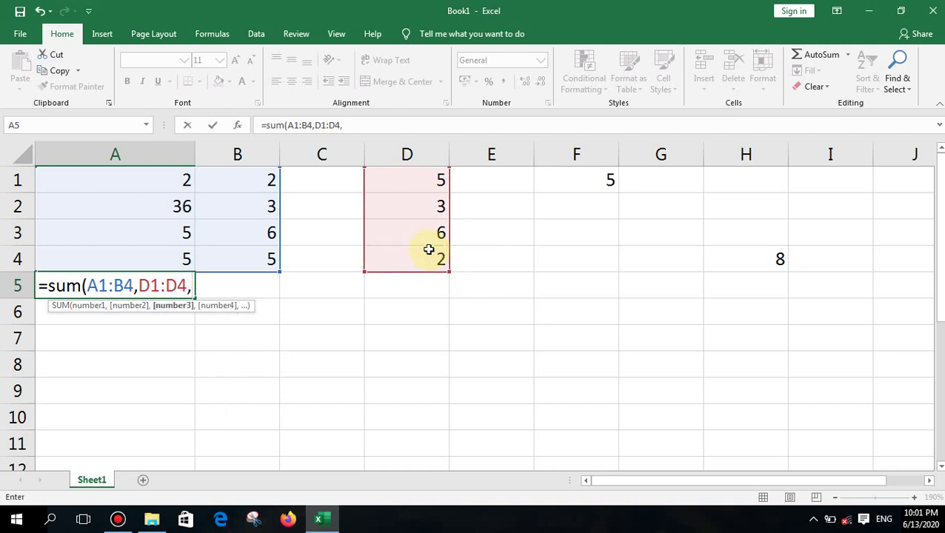
click(594, 177)
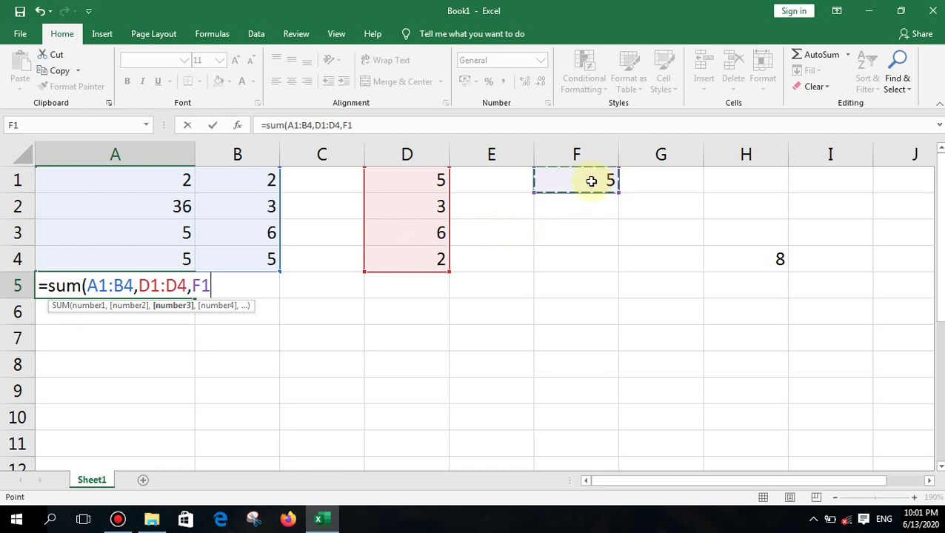
text(,)
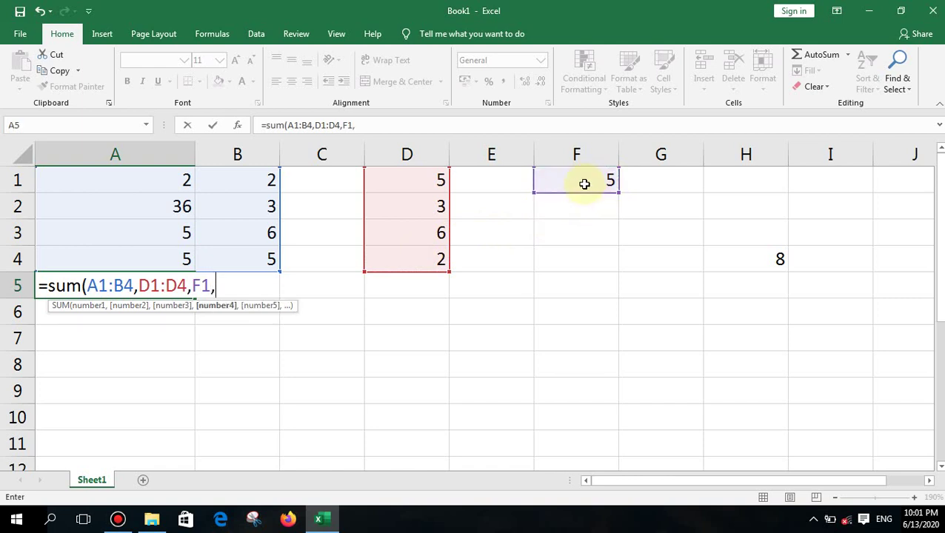
click(770, 259)
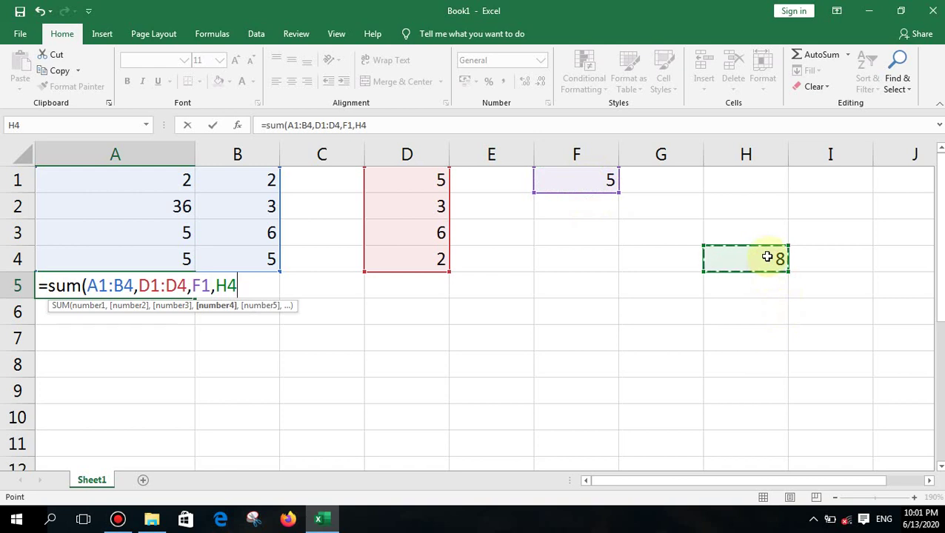
text())
key(Return)
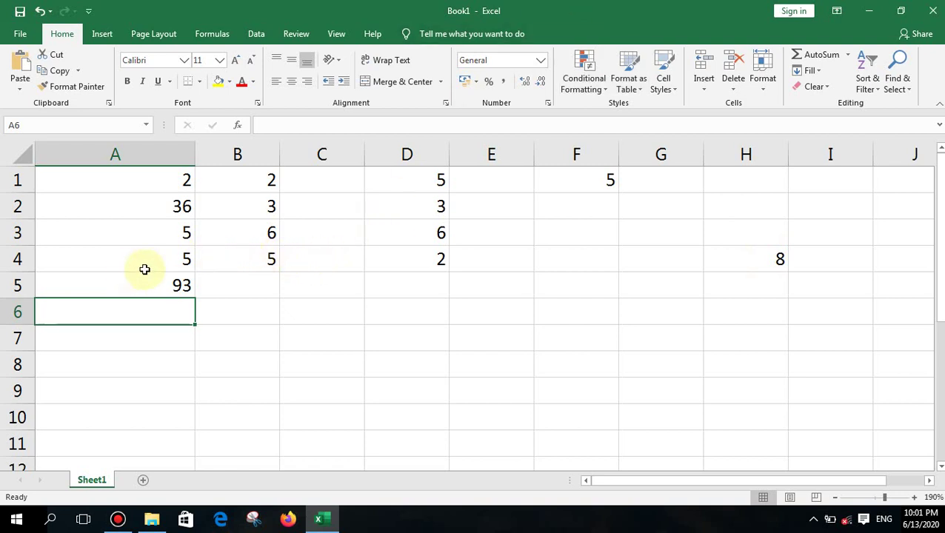
click(162, 286)
Clear A5 and select the numbers in A1:H4 to check their status-bar sum
key(Delete)
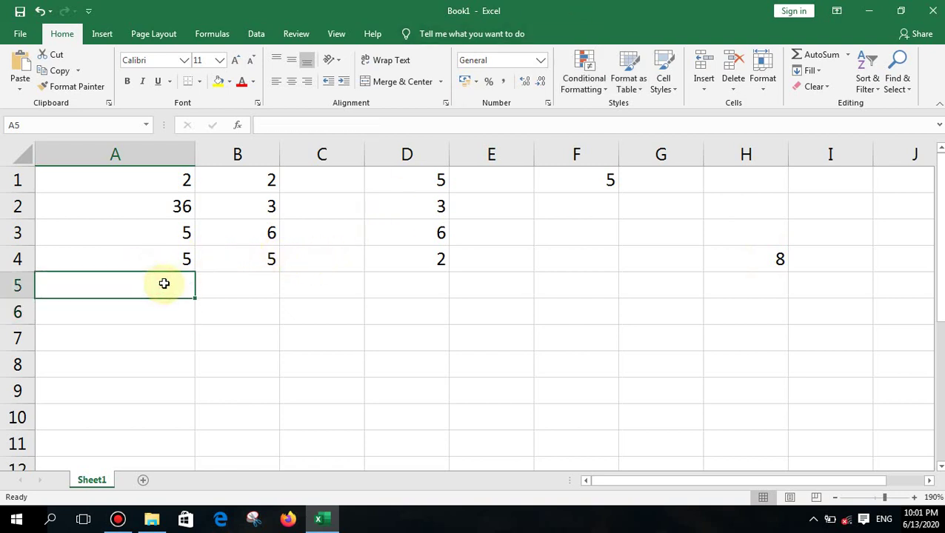
drag(167, 180, 759, 268)
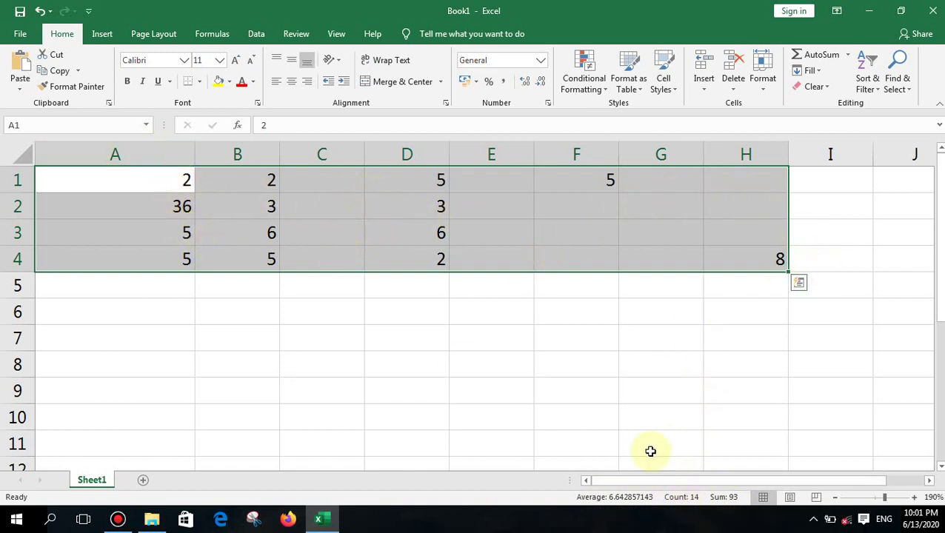
click(319, 312)
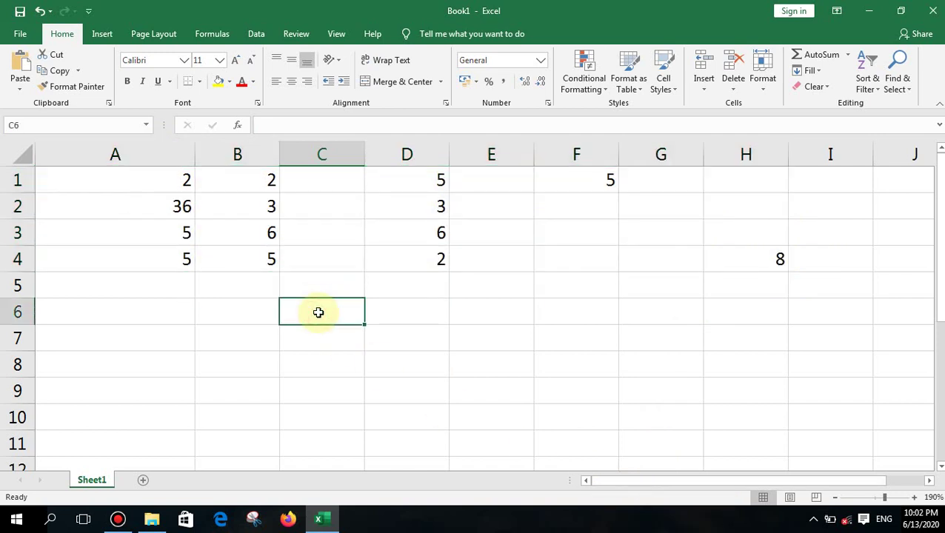
Restore A5's SUM formula, review it, then delete it again
key(ctrl+z)
double_click(171, 286)
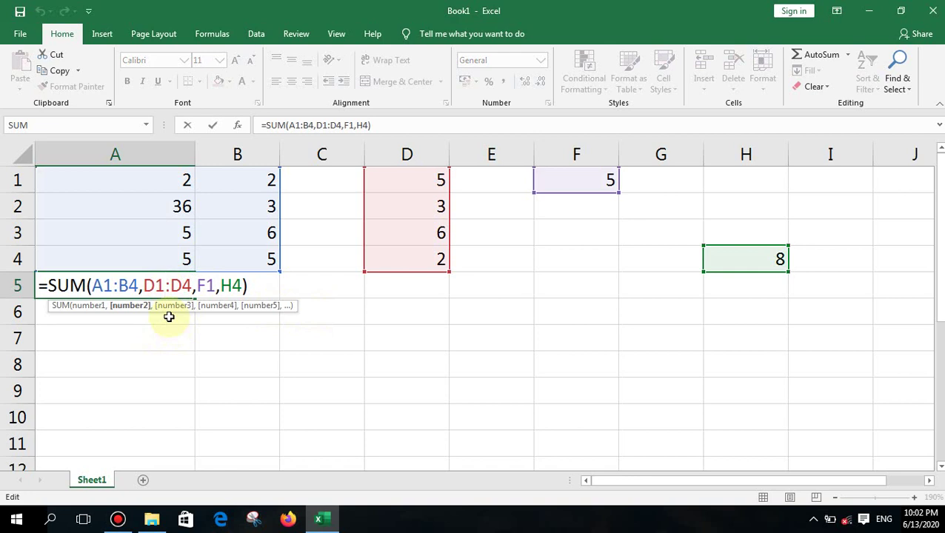
click(169, 317)
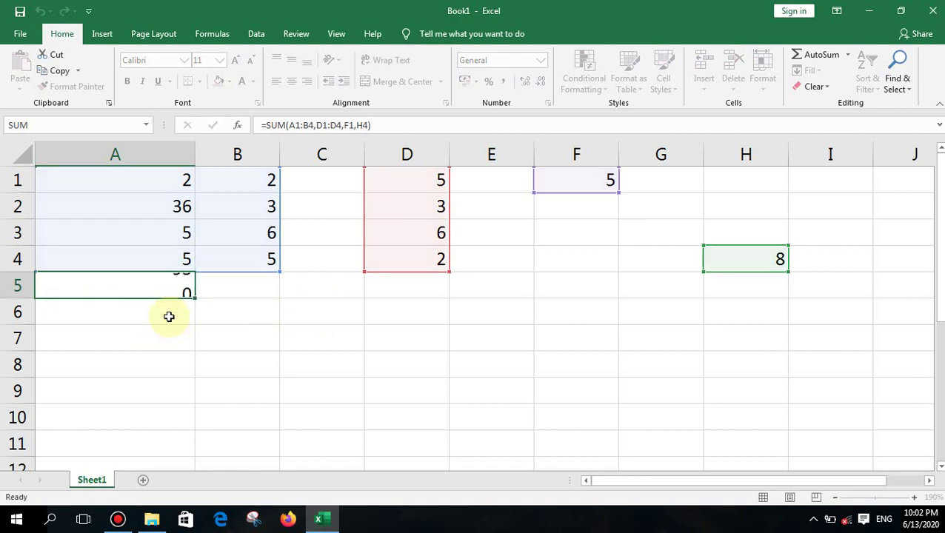
click(154, 291)
key(Delete)
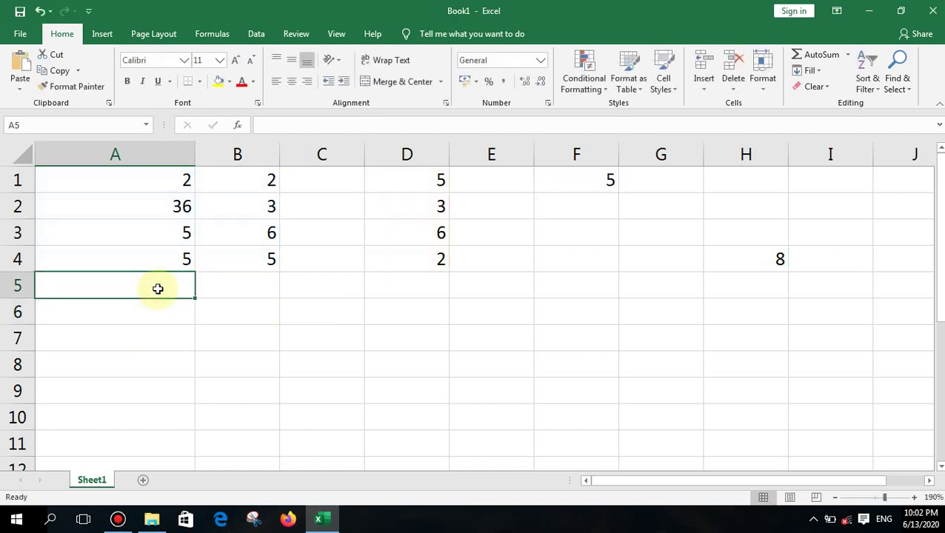
Enter =SUM(A1,A2,A3,A4) in A5, giving 48
text(=su)
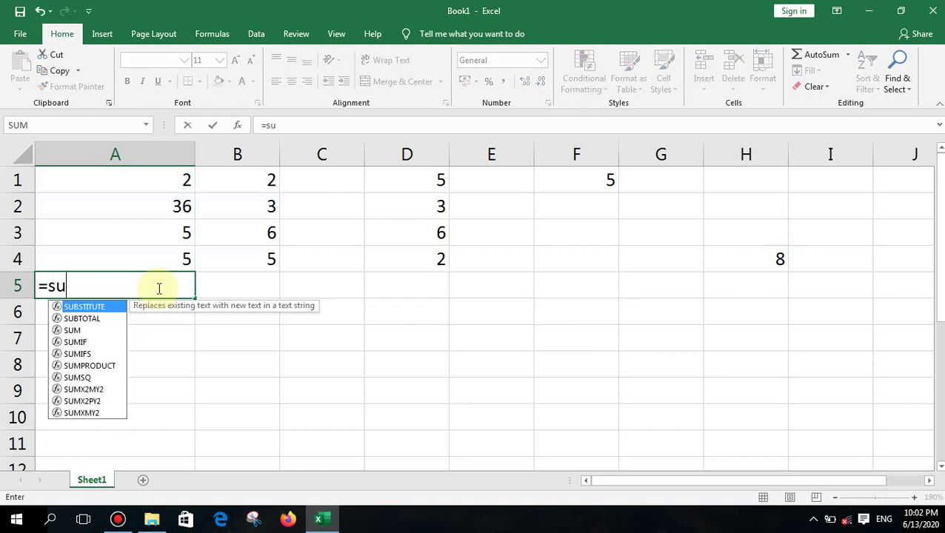
text(m()
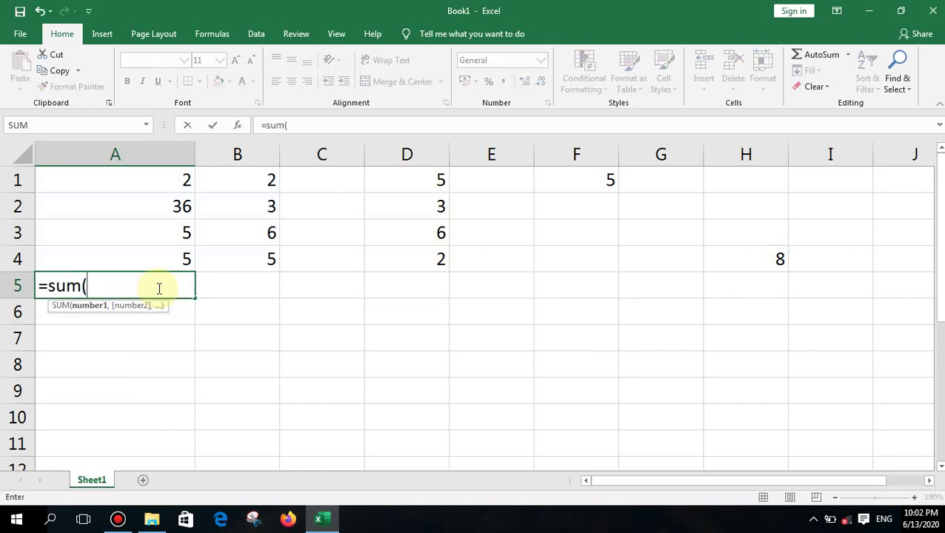
click(176, 181)
text(,)
click(181, 204)
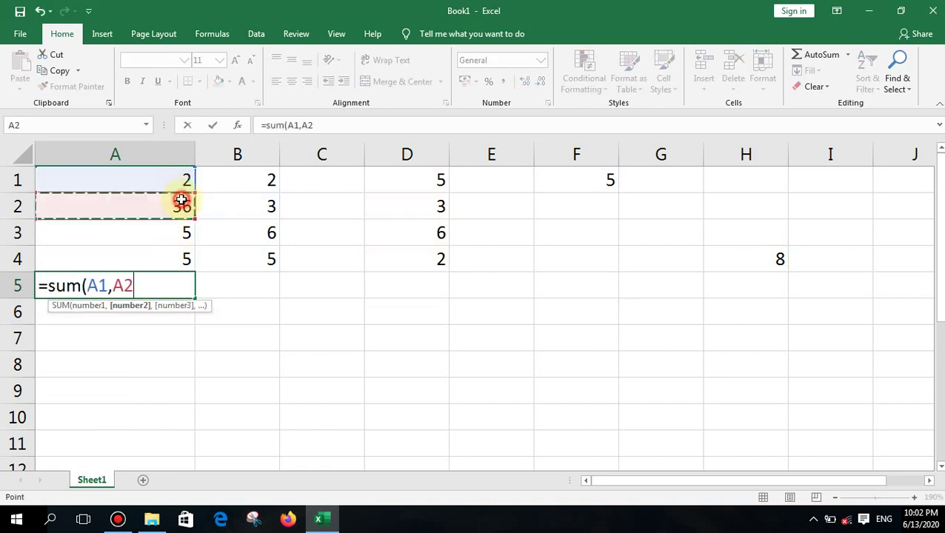
text(,)
click(182, 232)
text(,)
click(181, 257)
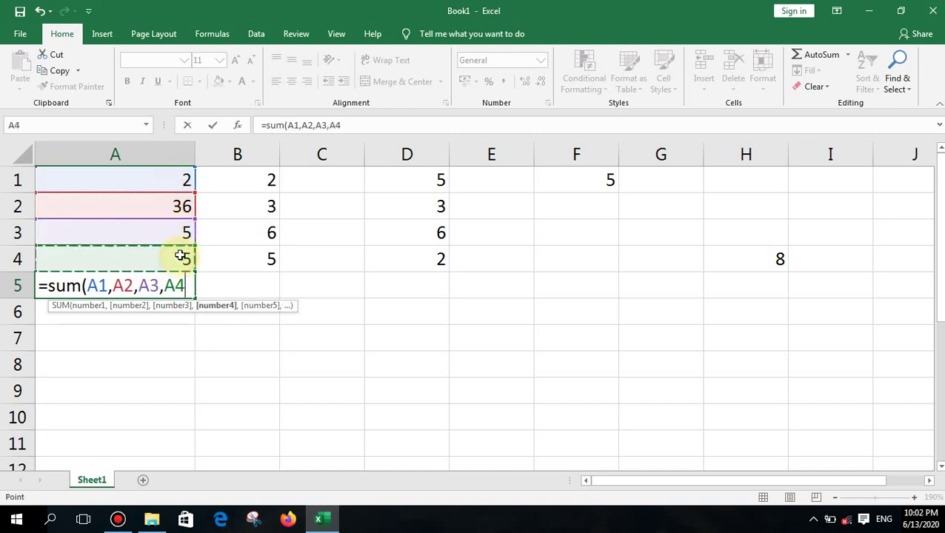
text())
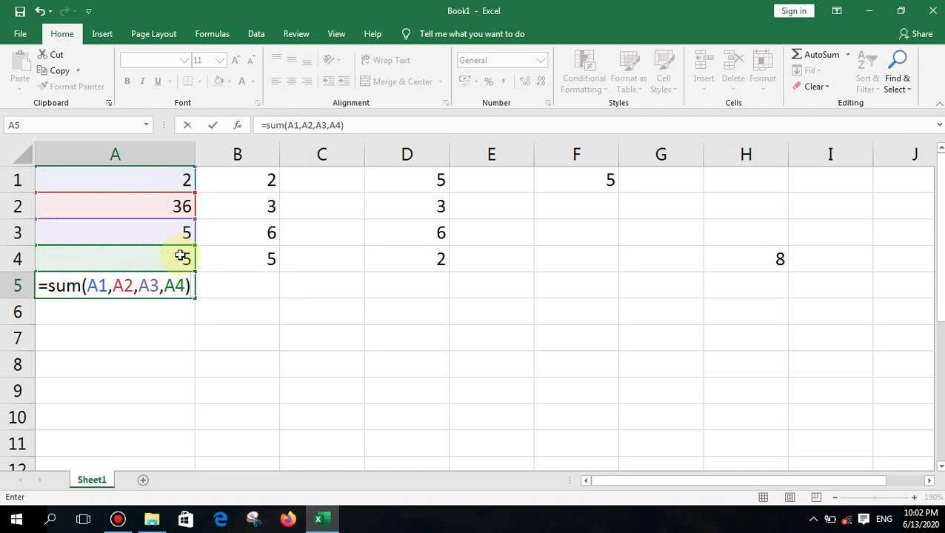
key(Return)
Review the SUM formula in A5, then clear the cell
double_click(183, 285)
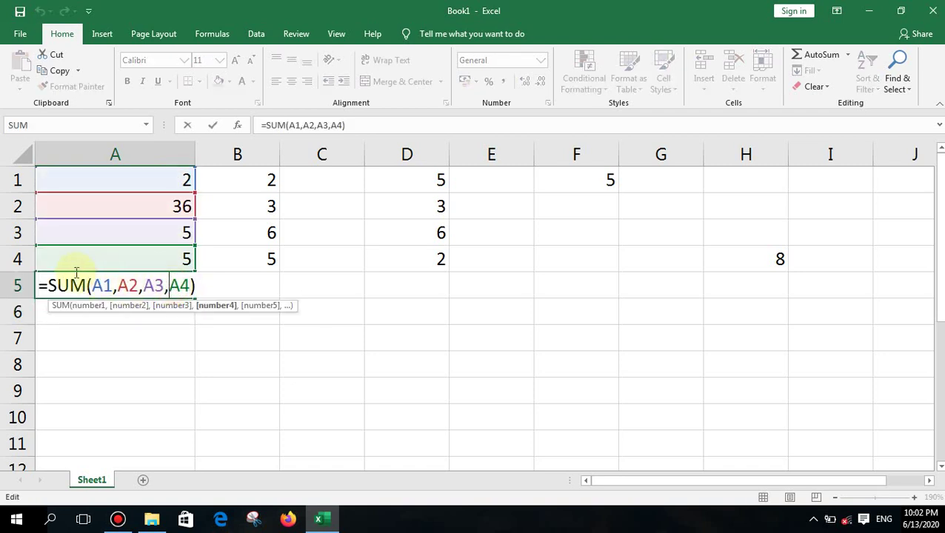
click(44, 287)
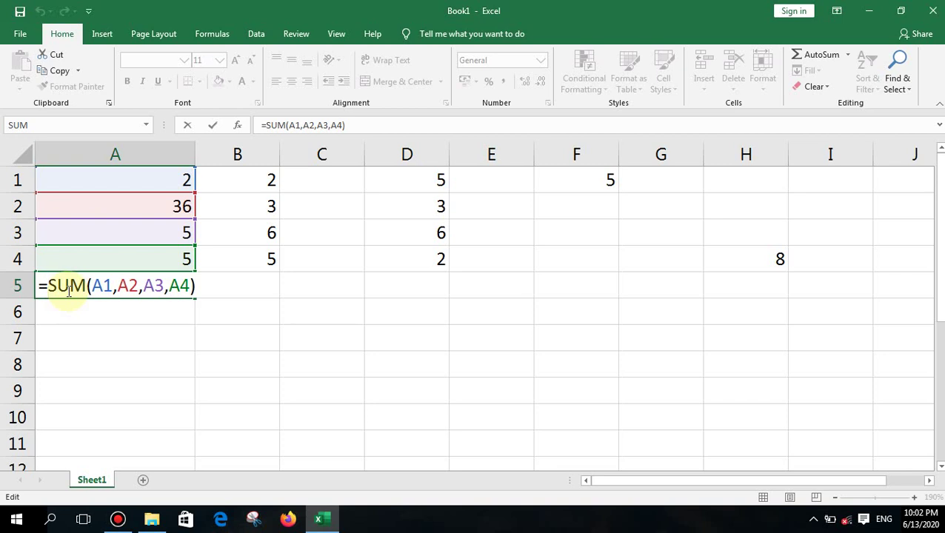
key(Return)
click(68, 289)
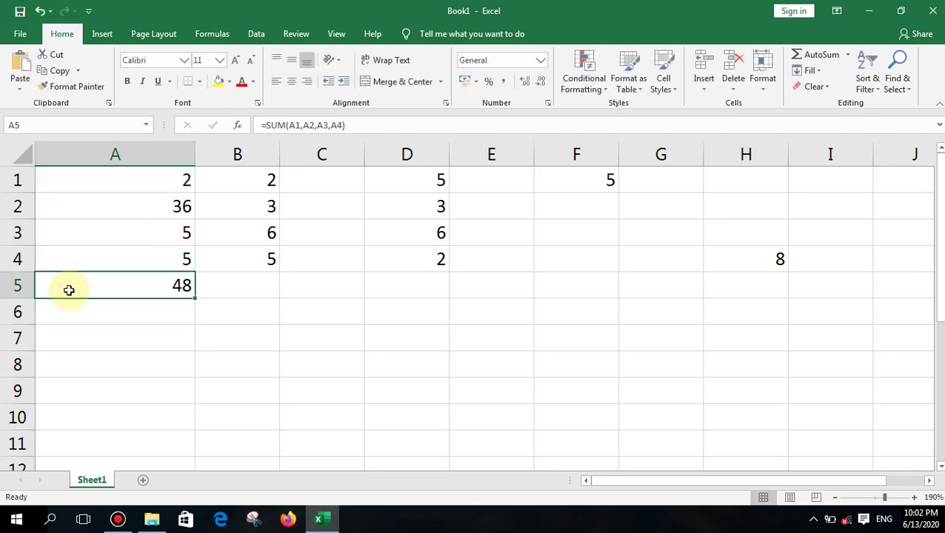
key(Delete)
Enter =total(A1:A4) in A5, which returns #NAME?
text(=total()
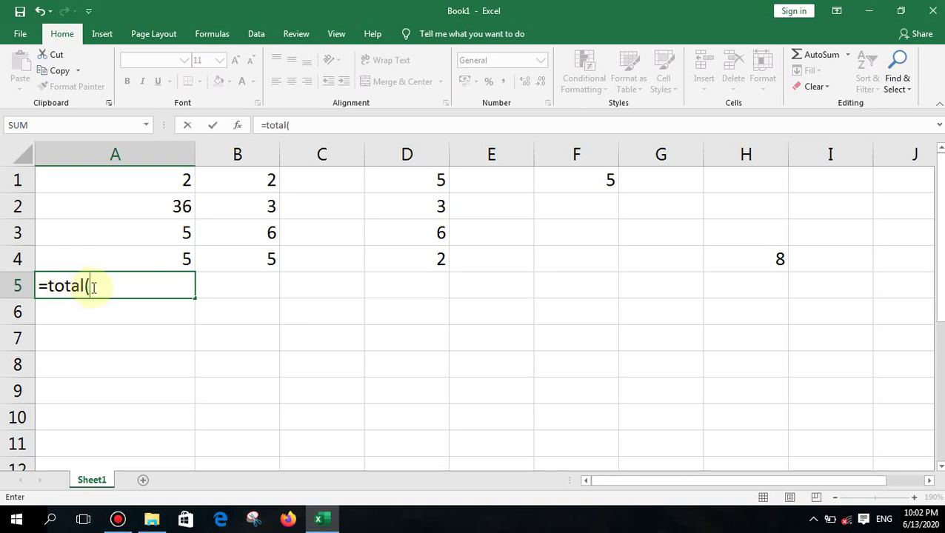
drag(167, 175, 155, 250)
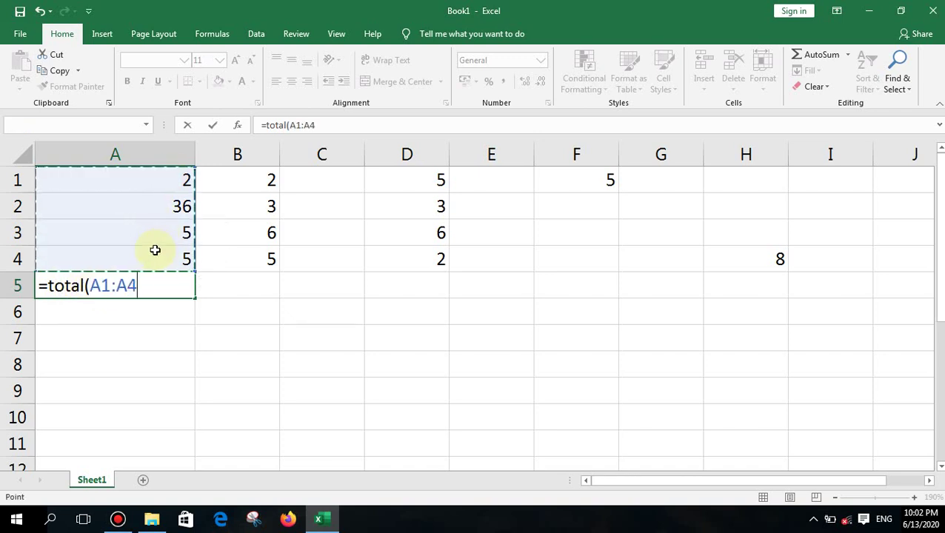
text())
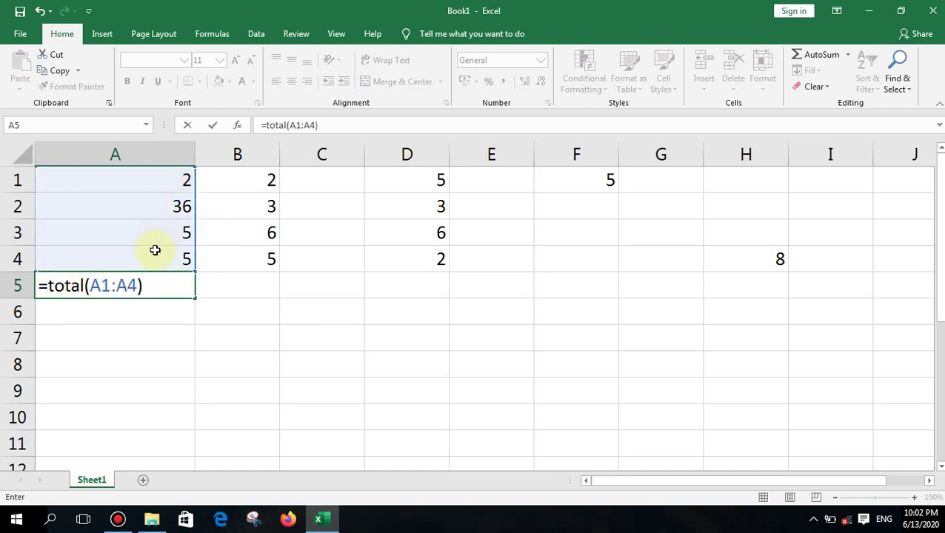
key(Return)
Erase the TOTAL formula text from A5 and begin a new =sum( entry
double_click(120, 289)
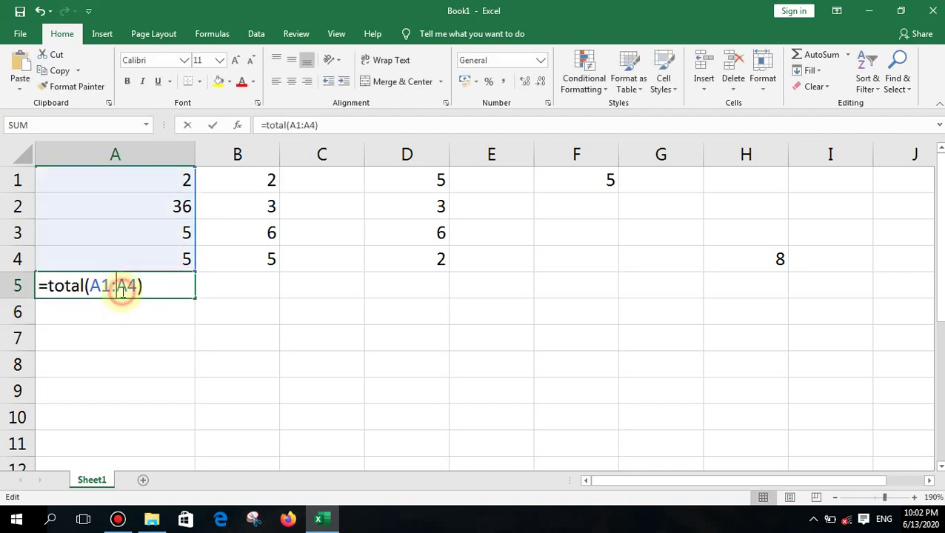
drag(155, 291, 16, 286)
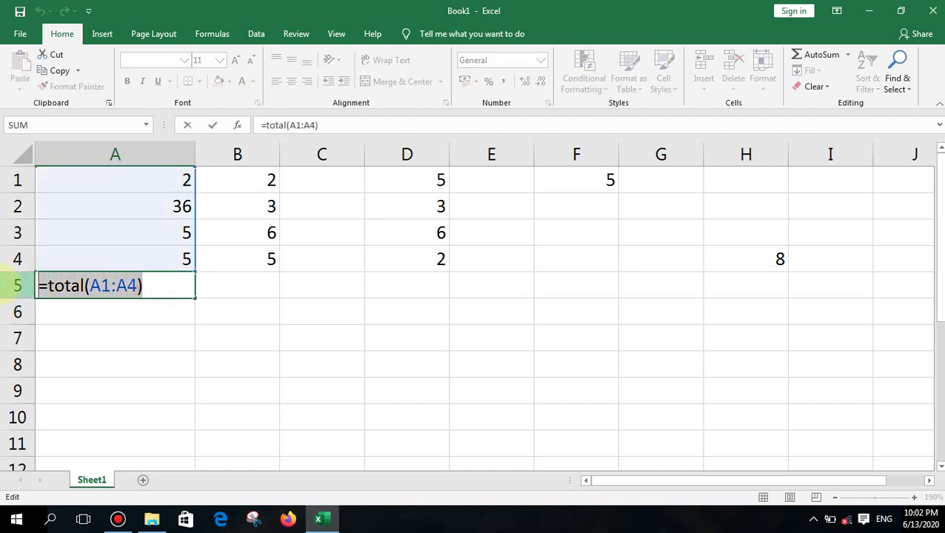
key(BackSpace)
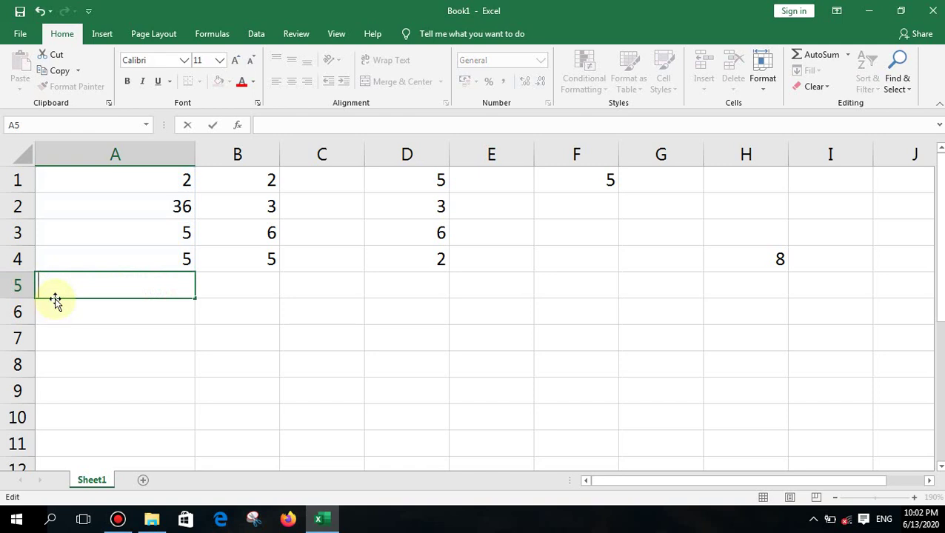
text(=sum()
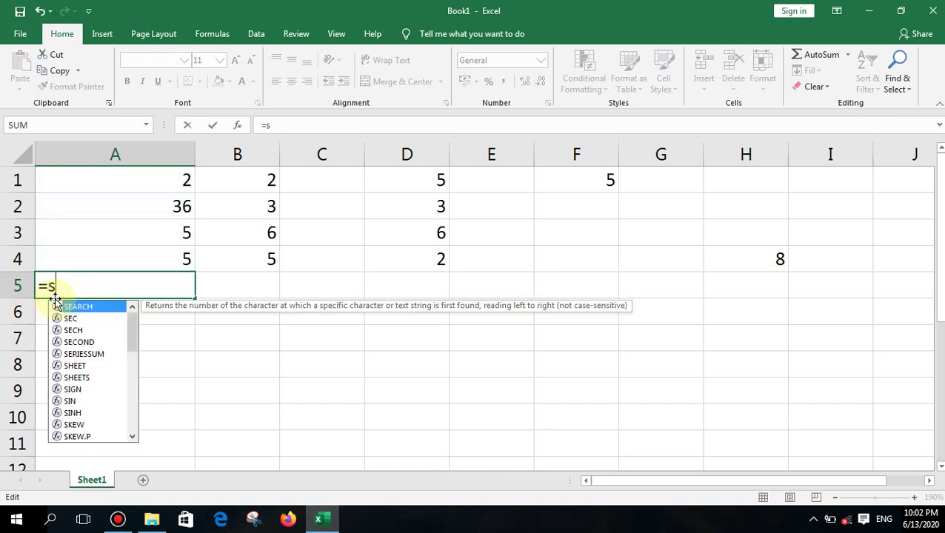
Finish the A5 formula as A1+A2+A3+A4 inside SUM, giving 48
click(145, 182)
text(+)
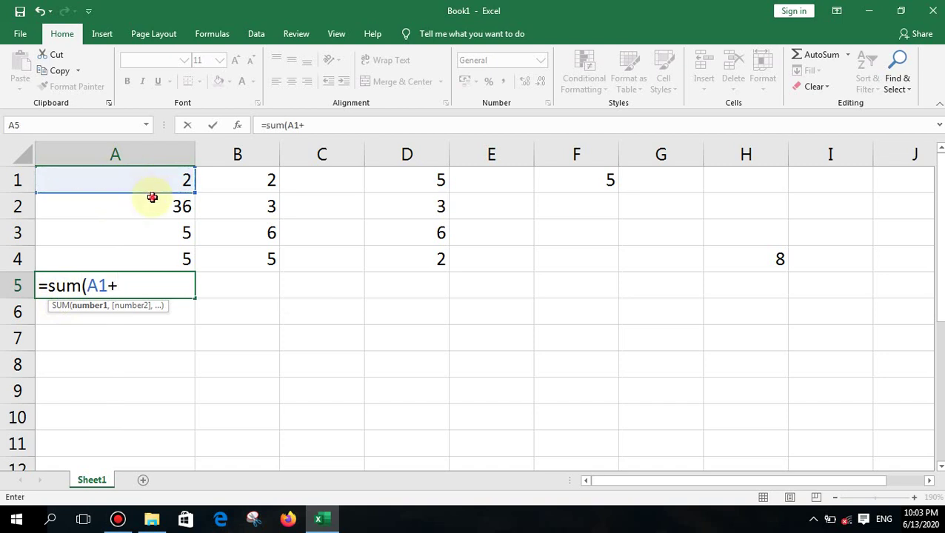
click(152, 202)
text(+)
click(159, 226)
text(+)
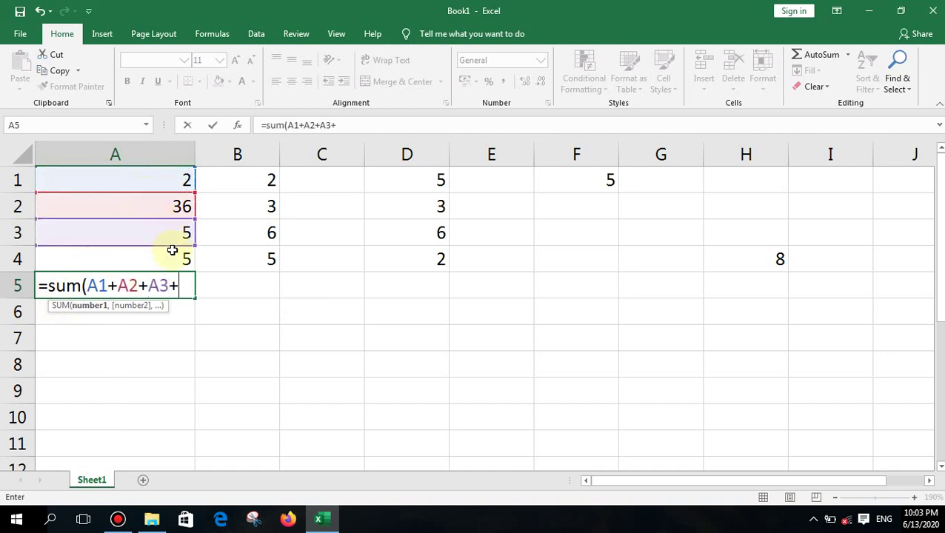
click(175, 256)
text())
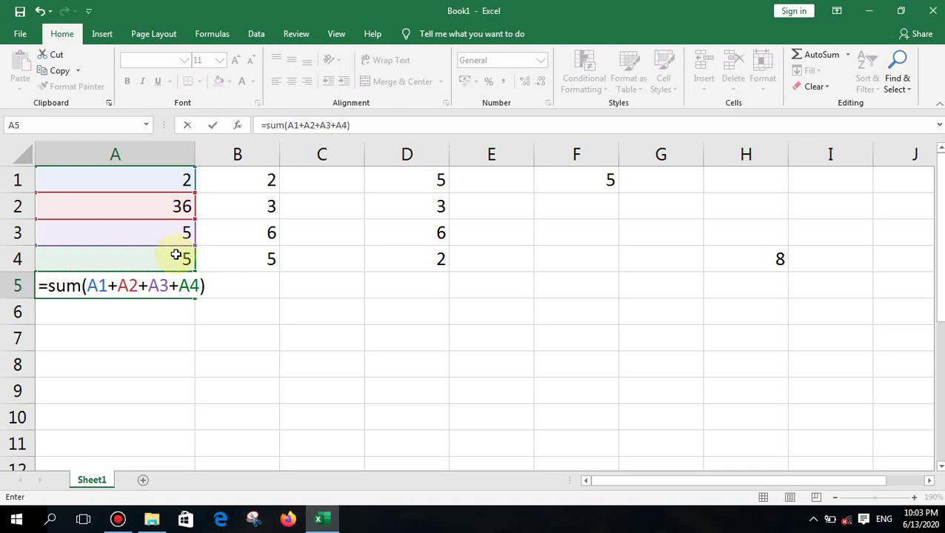
key(Return)
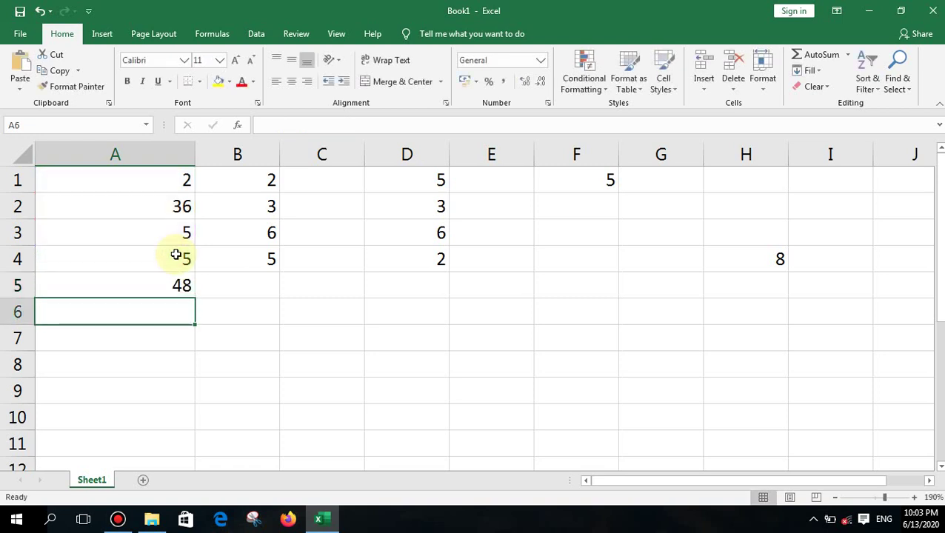
Replace A5's arguments with the range A1:A4, making it =SUM(A1:A4)
click(168, 279)
double_click(167, 279)
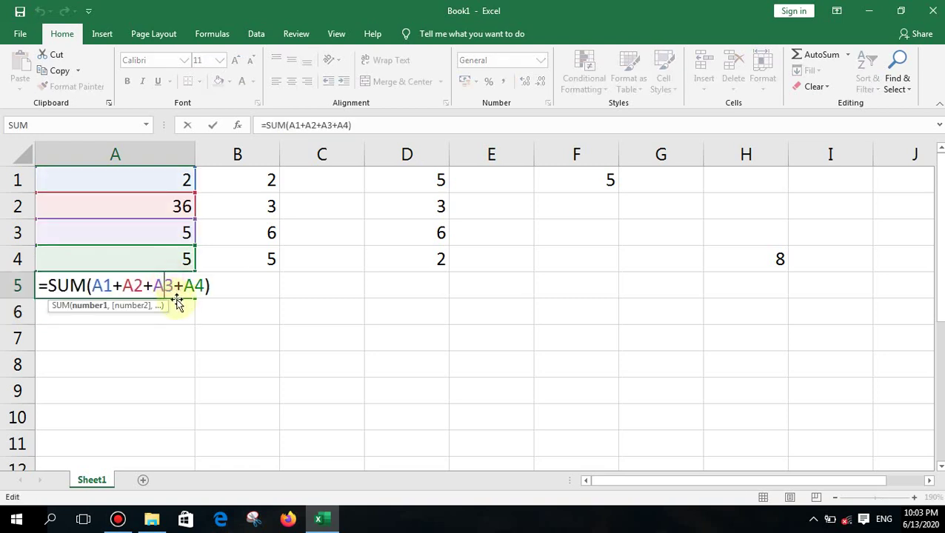
click(126, 290)
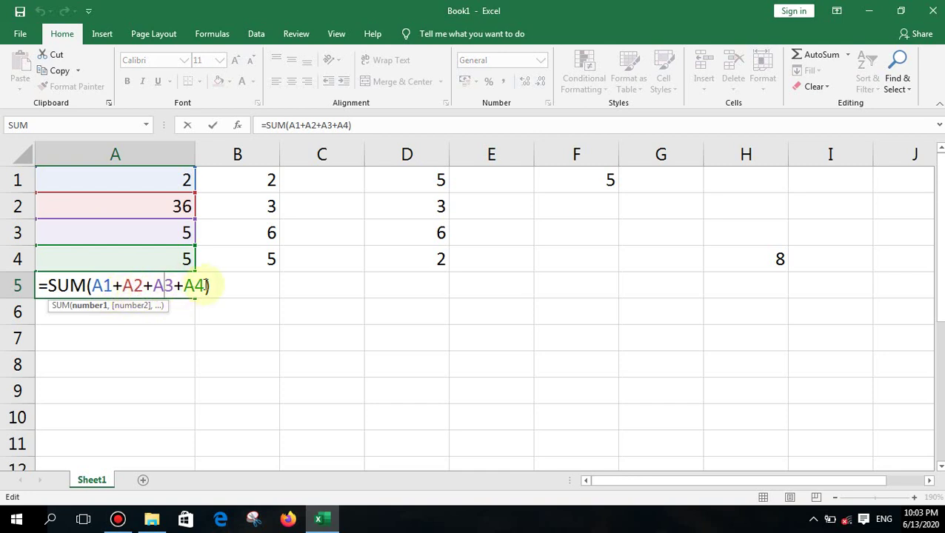
drag(206, 285, 87, 285)
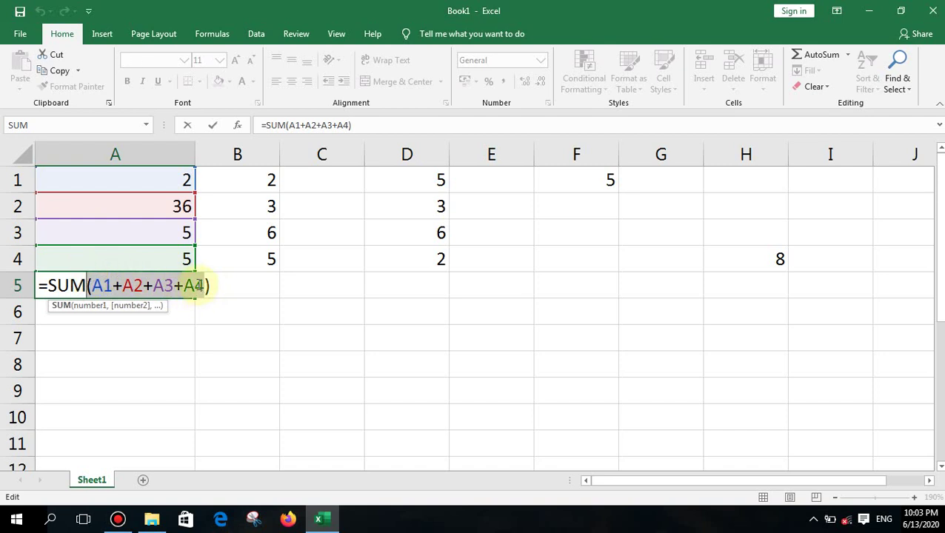
key(BackSpace)
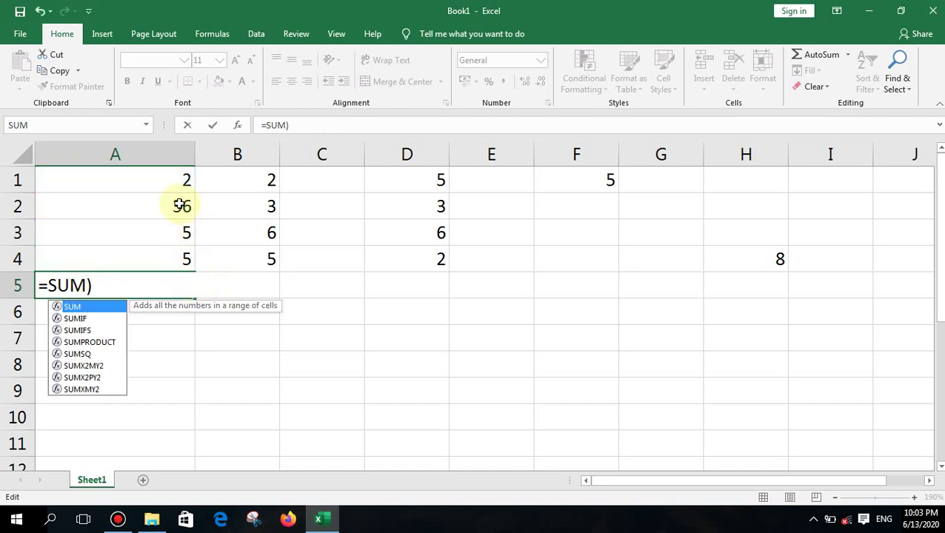
text(()
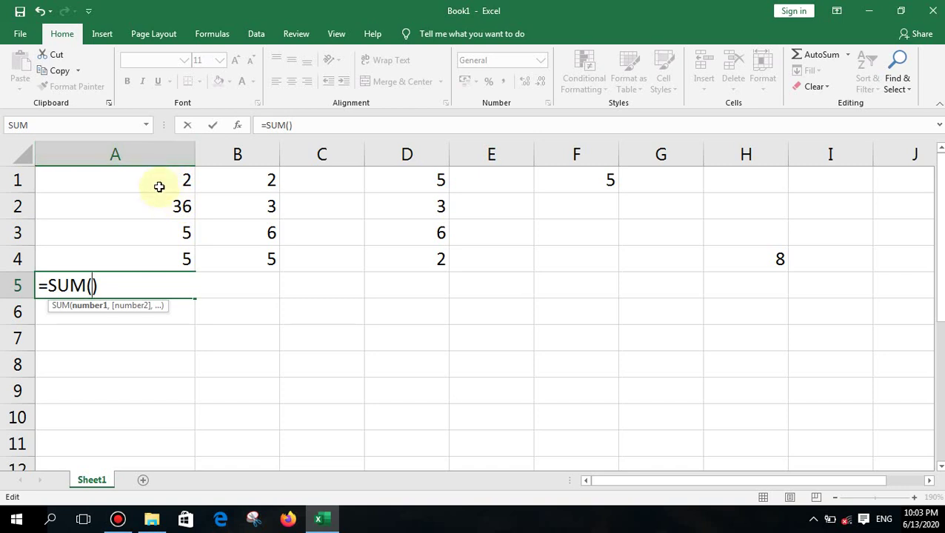
click(159, 186)
drag(160, 185, 149, 247)
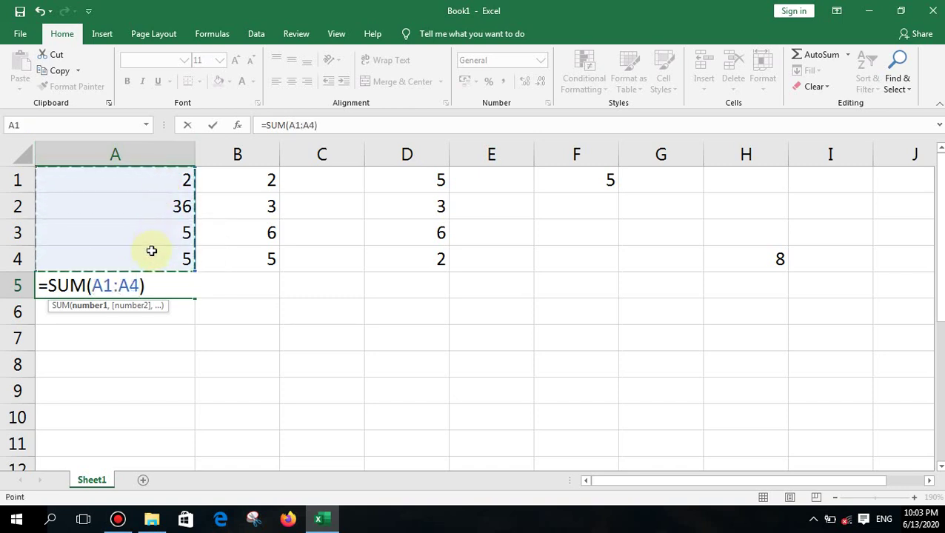
key(Return)
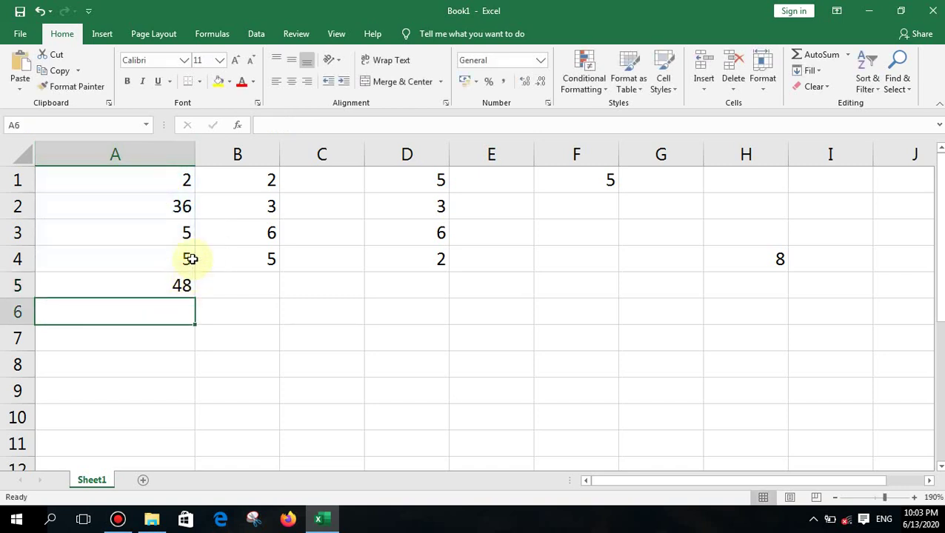
Clear all contents of A1:H5 and narrow column A
drag(130, 179, 745, 286)
click(815, 87)
click(819, 101)
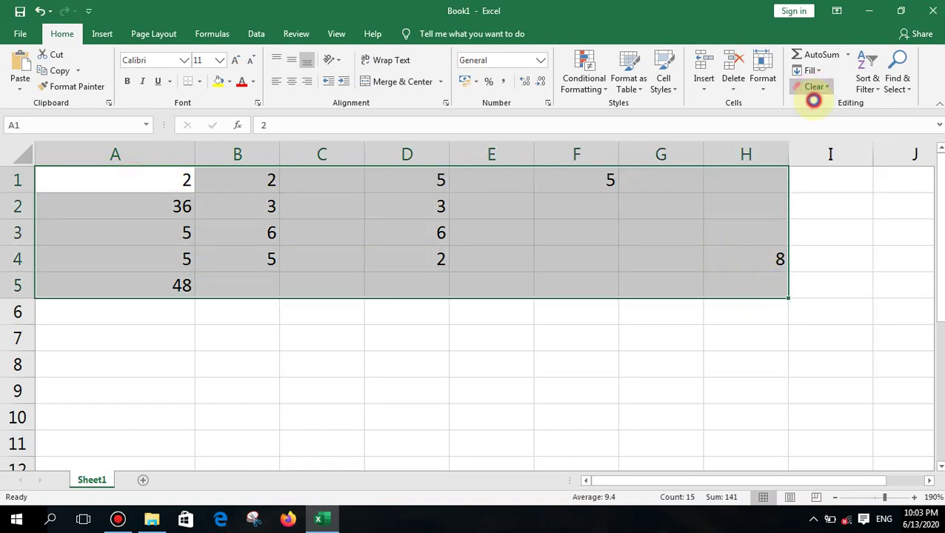
drag(194, 152, 138, 153)
scroll(130, 249, down, 3)
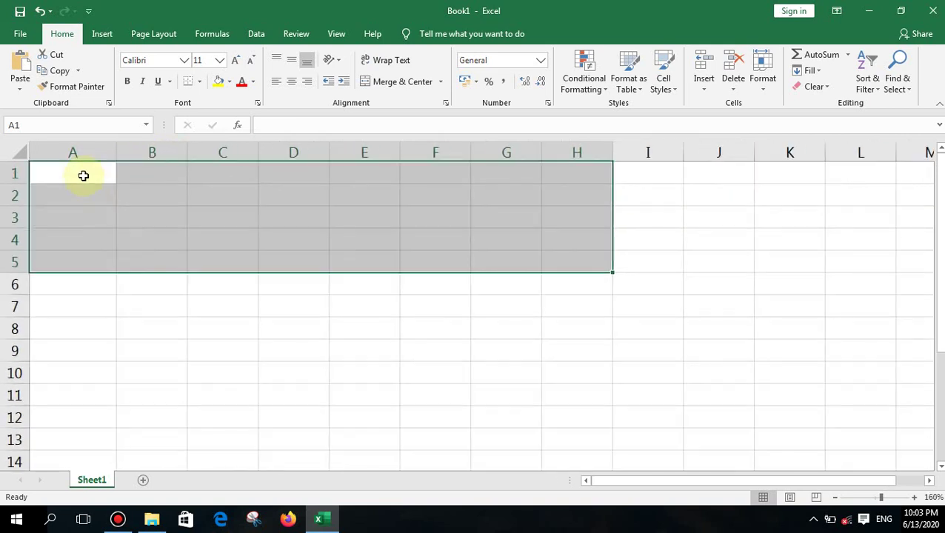
Add Month and Income headers and fill months Jan to Apr down column A
click(84, 175)
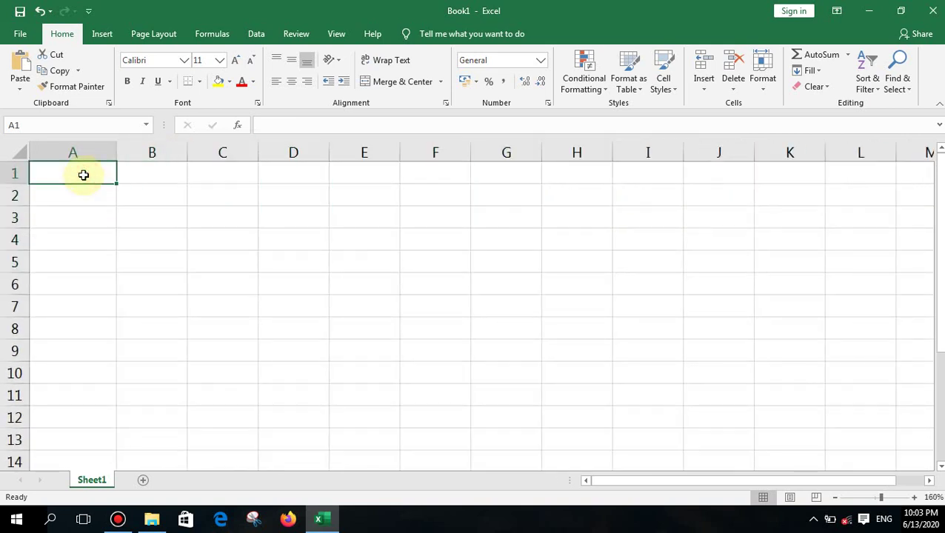
text(Month)
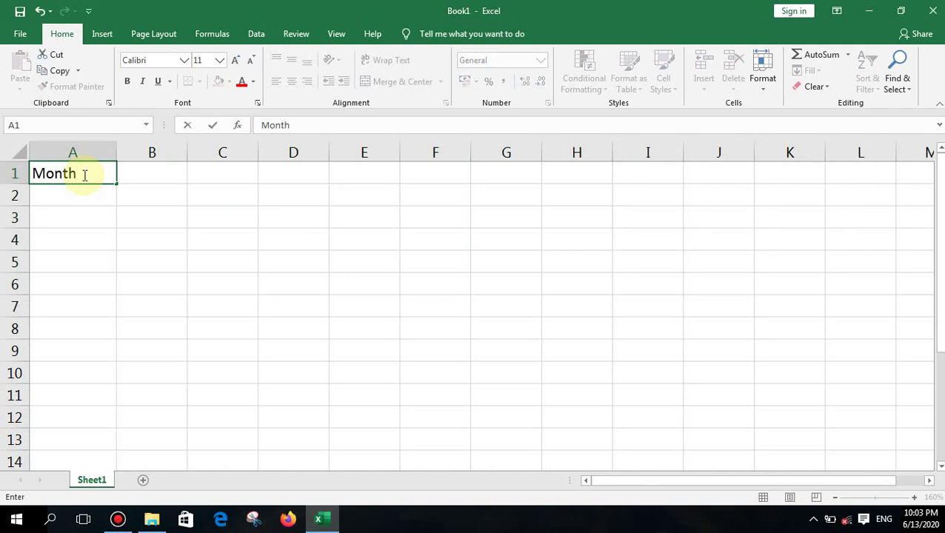
key(Tab)
key(Tab)
text(Inc)
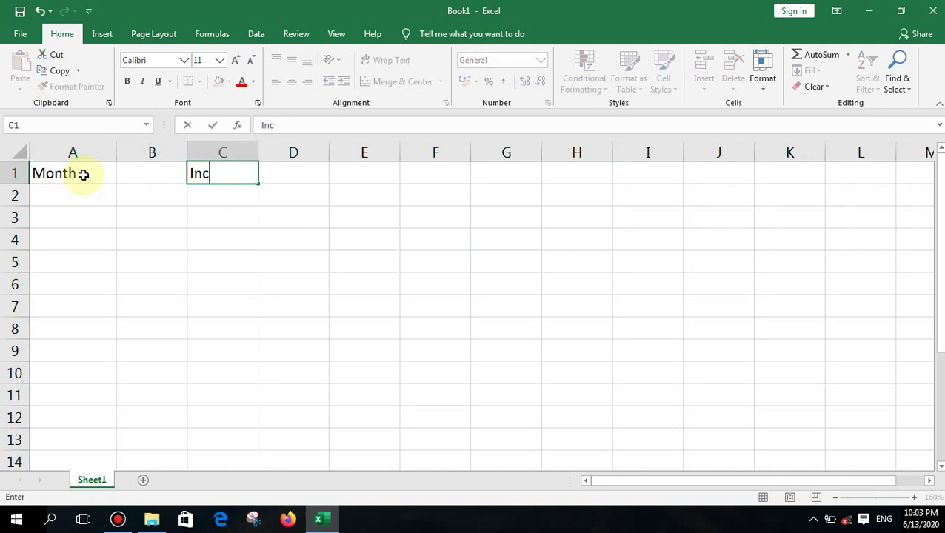
text(ome)
key(Return)
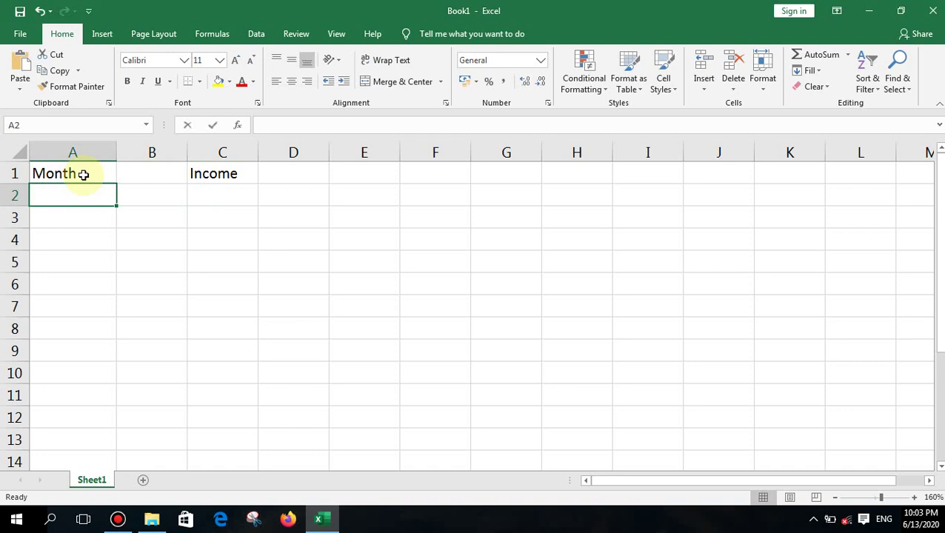
text(Jan)
key(Return)
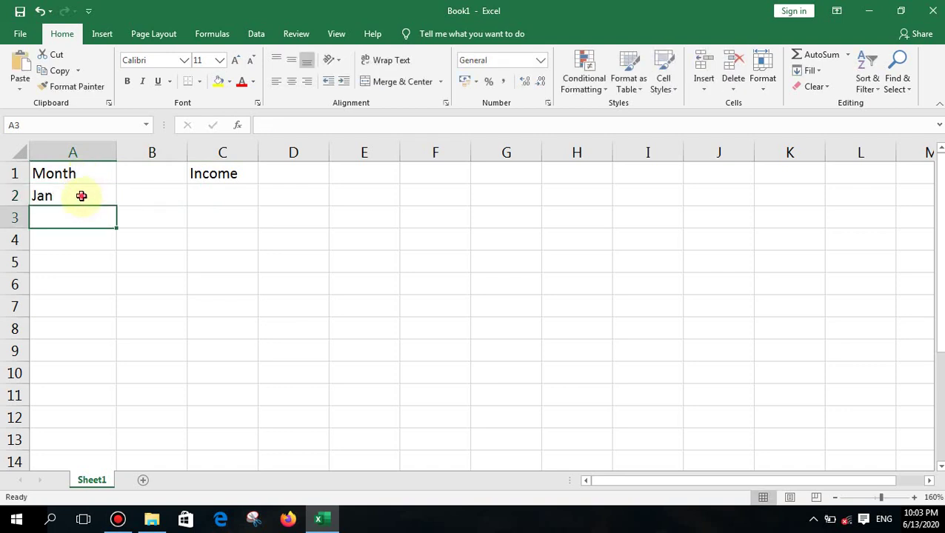
click(82, 196)
drag(116, 206, 101, 272)
Enter incomes 5000, 2202, 3750 and 6120 in C2:C5
click(197, 196)
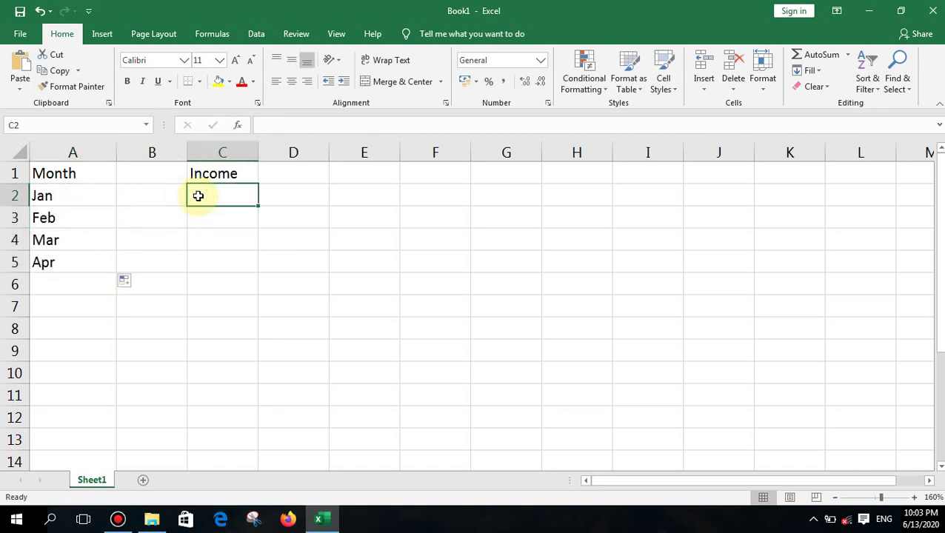
text(5000)
key(Return)
text(2)
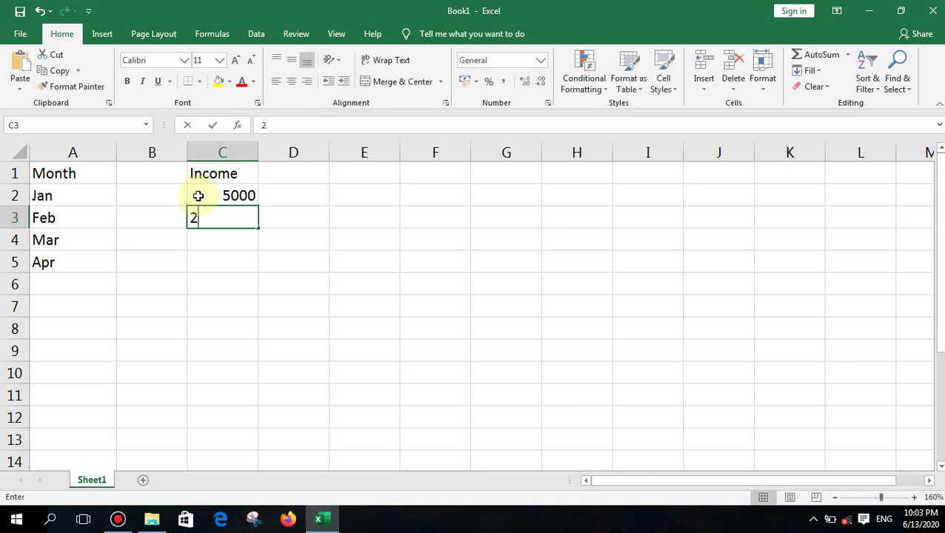
text(2)
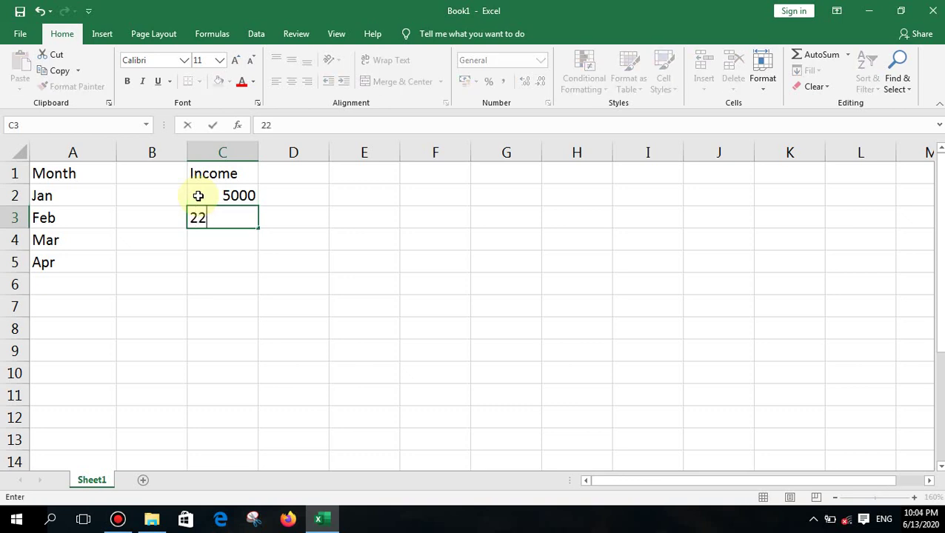
text(02)
key(Return)
text(.)
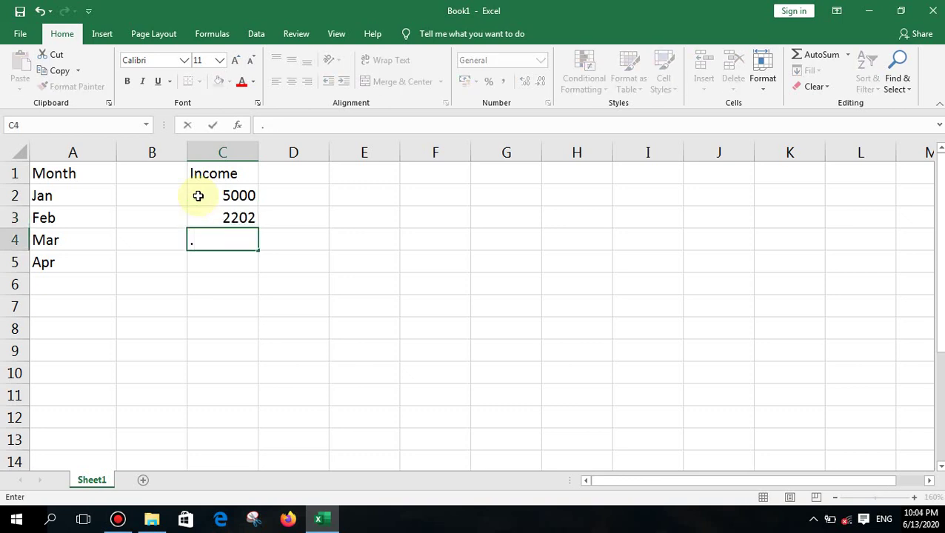
text(3750)
key(Return)
text(6120)
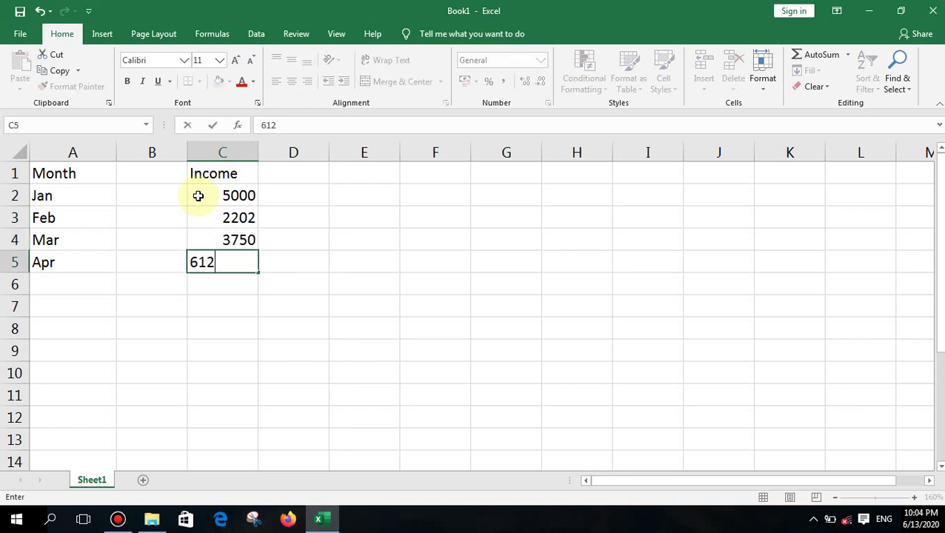
key(Return)
Type the Total label in cell A7
key(Left)
key(Down)
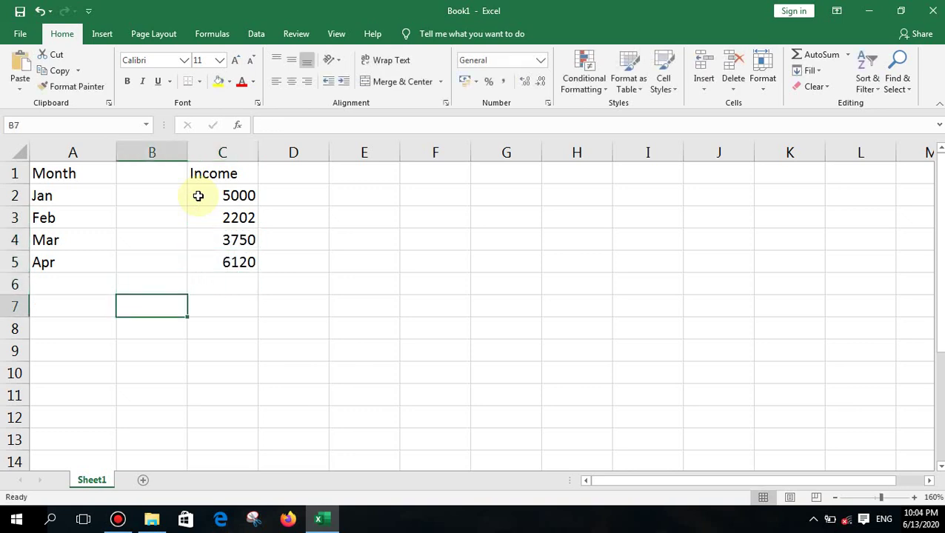
key(Left)
text(To)
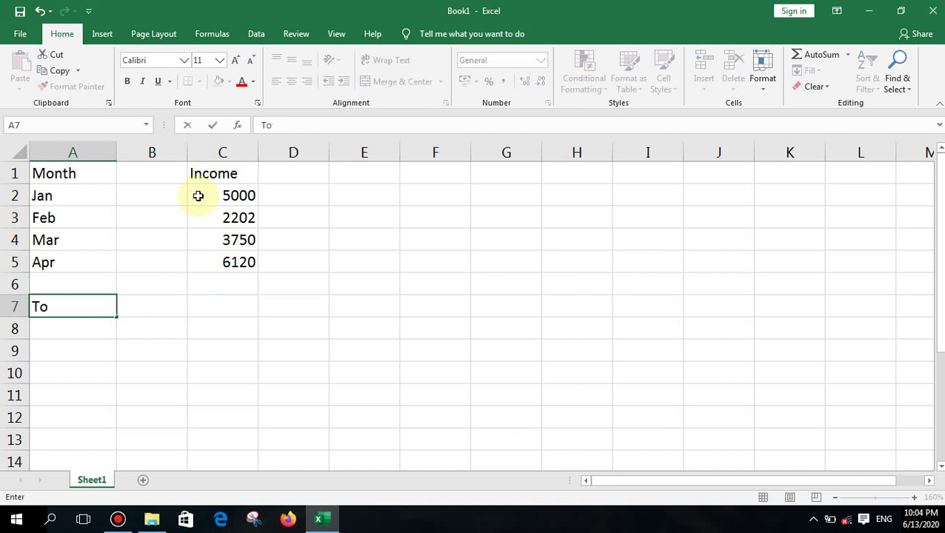
text(tal)
Enter =SUM(C2:C5) in C7 beside the Total label, showing 17072
key(Right)
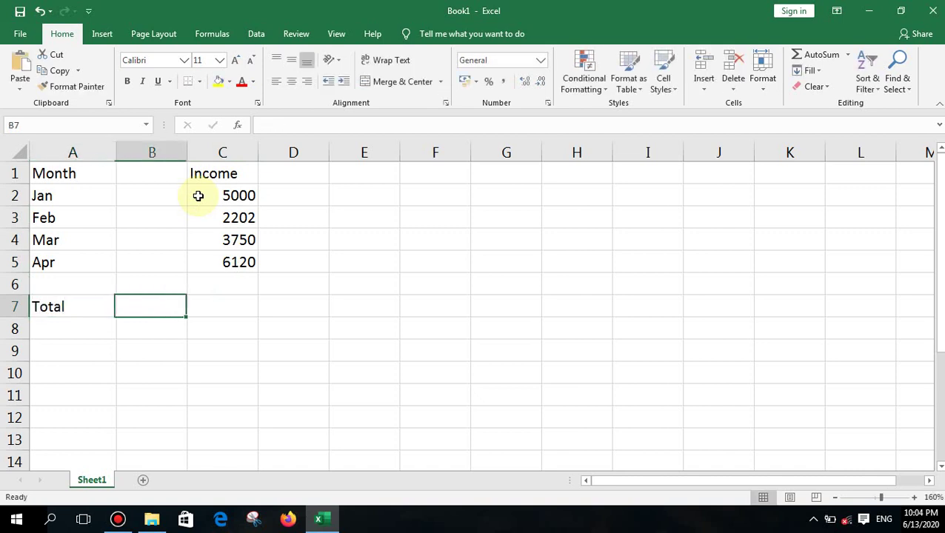
key(Right)
text(=sum()
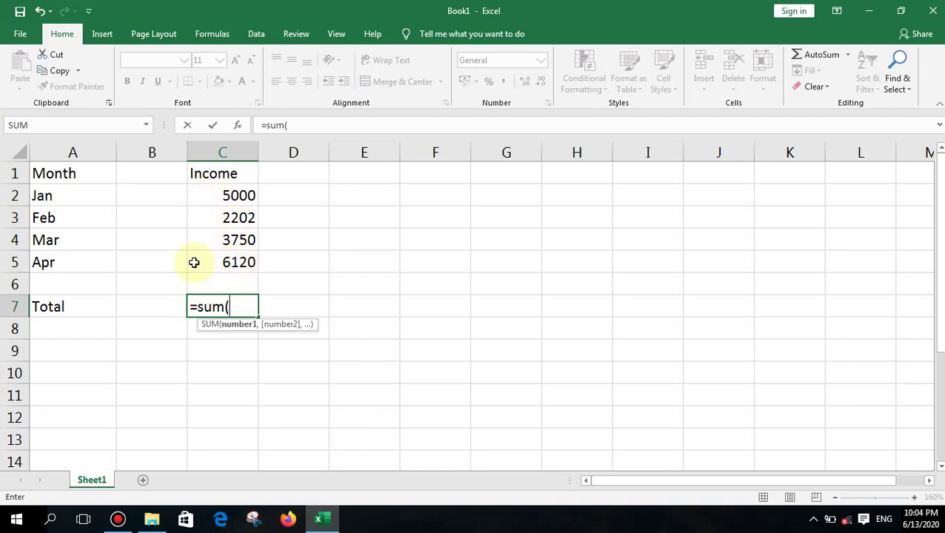
drag(230, 190, 230, 255)
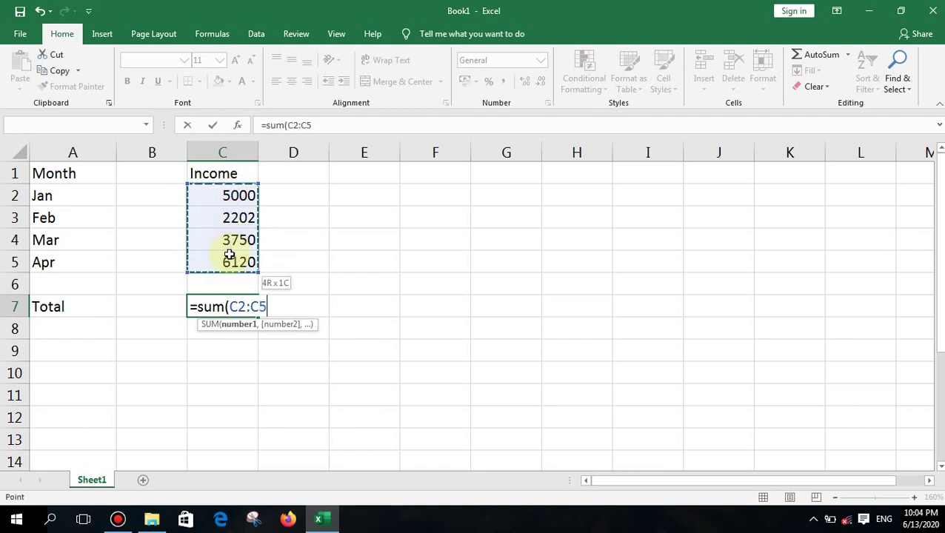
key(BackSpace)
key(BackSpace)
key(BackSpace)
key(BackSpace)
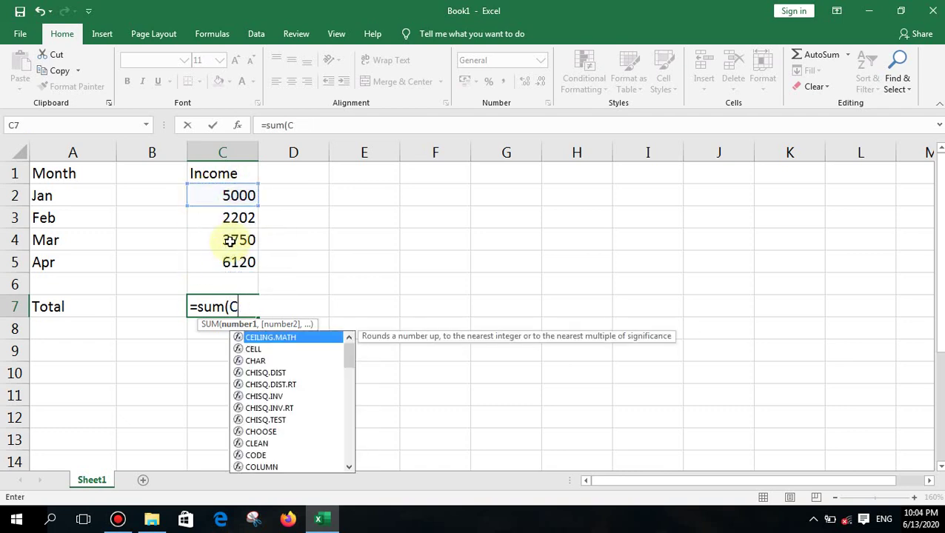
key(BackSpace)
text(c2)
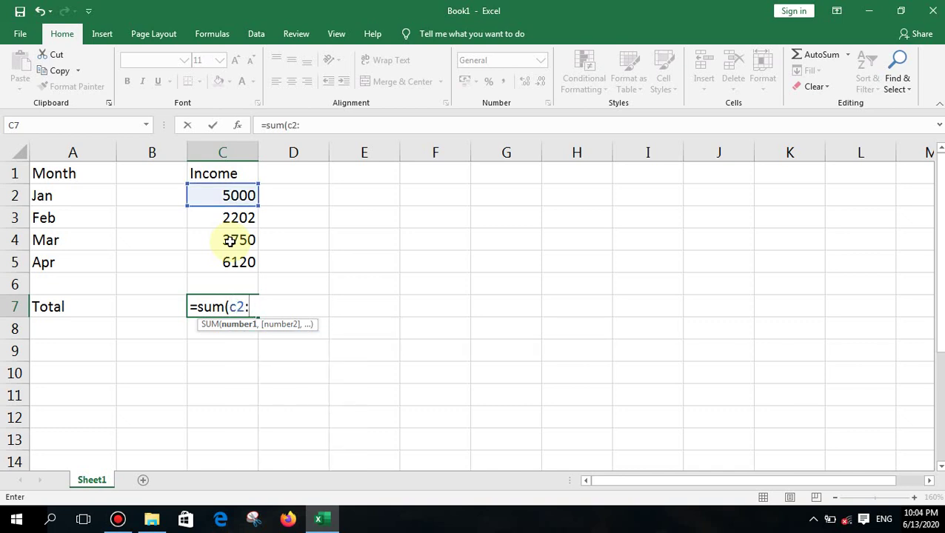
text(:c)
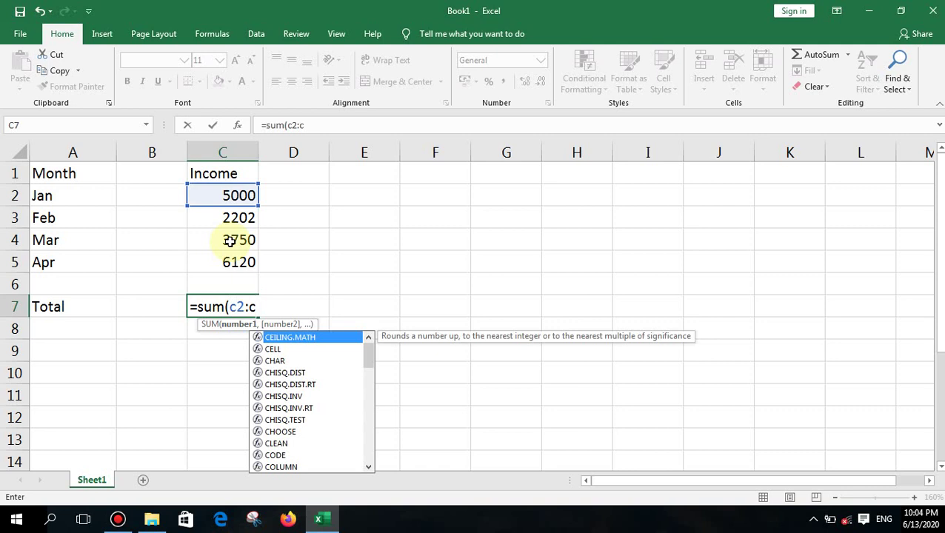
text(5)
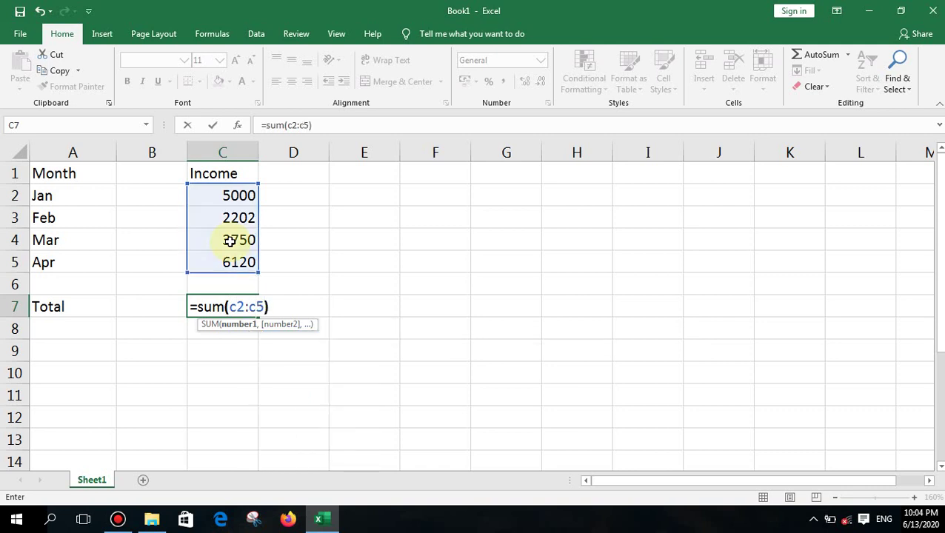
key(Return)
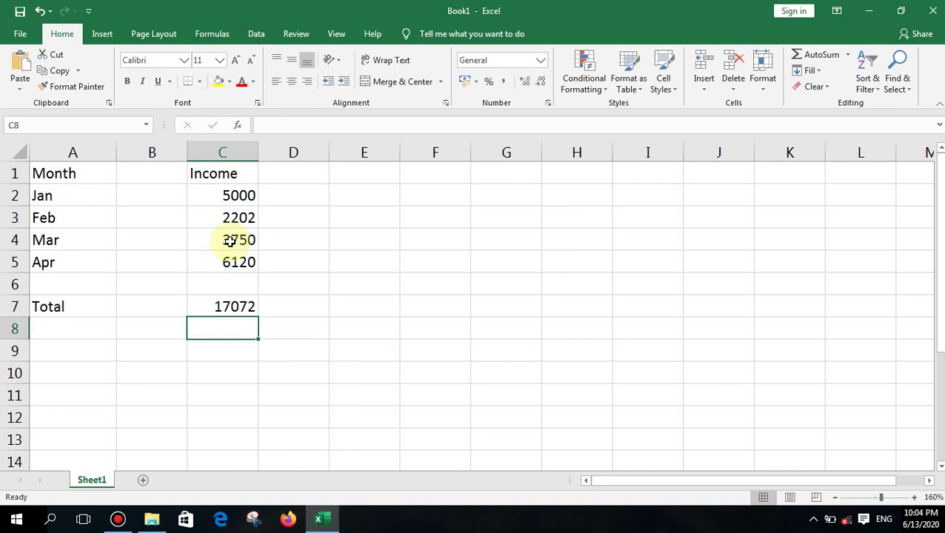
Label A8 'Average' and enter =AVERAGE(C2:C5) in C8, showing 4268
key(Left)
key(Left)
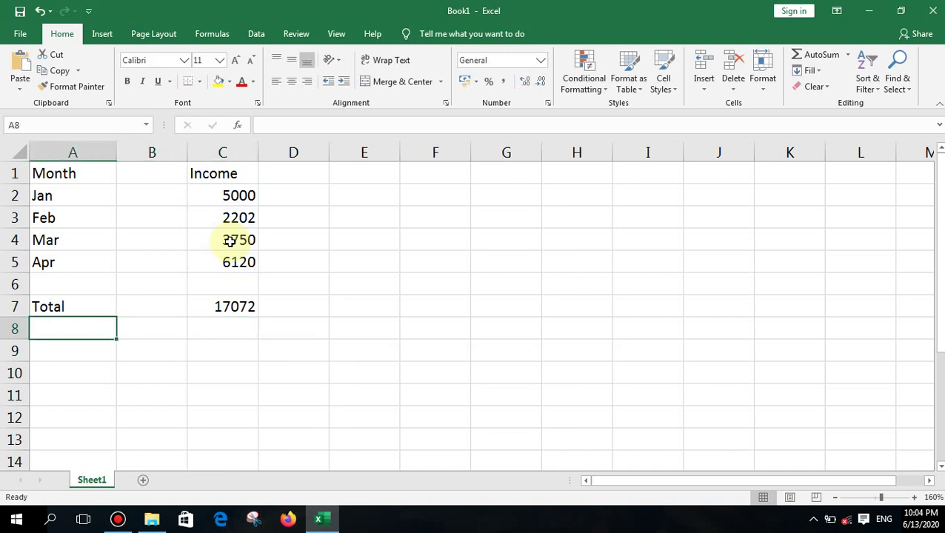
text(Average)
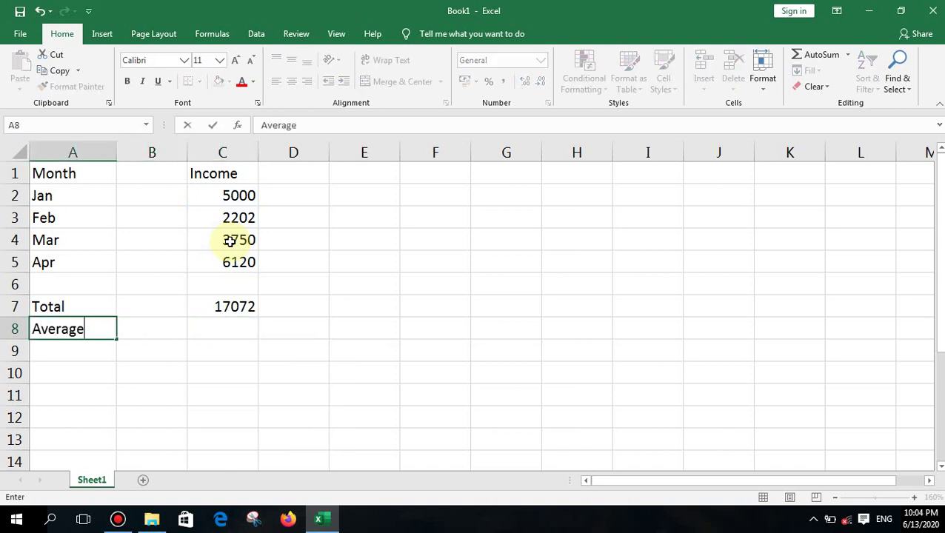
key(Right)
key(Right)
text(=)
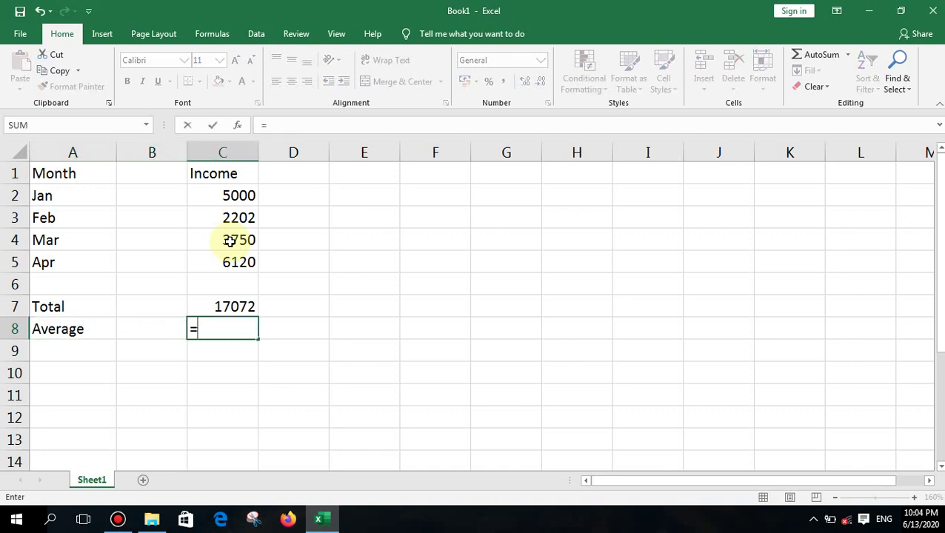
text(average)
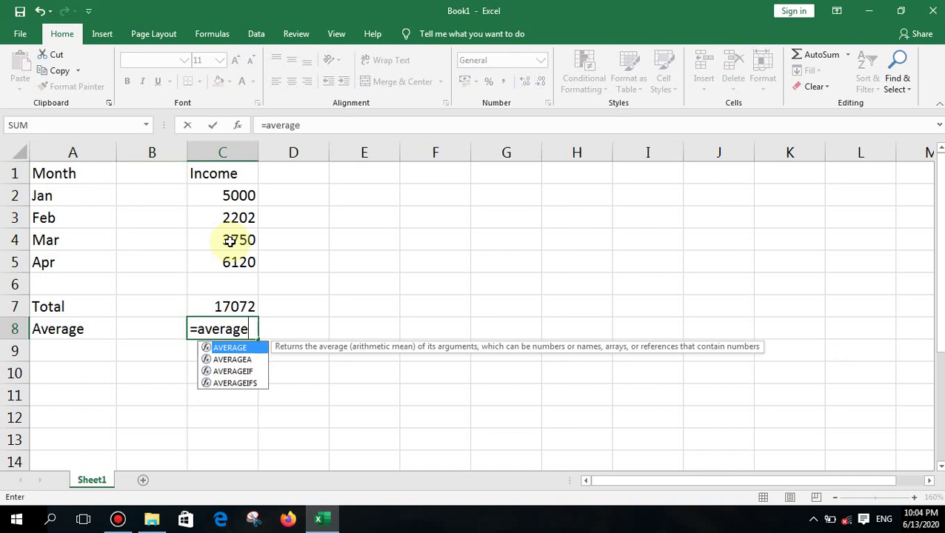
text(()
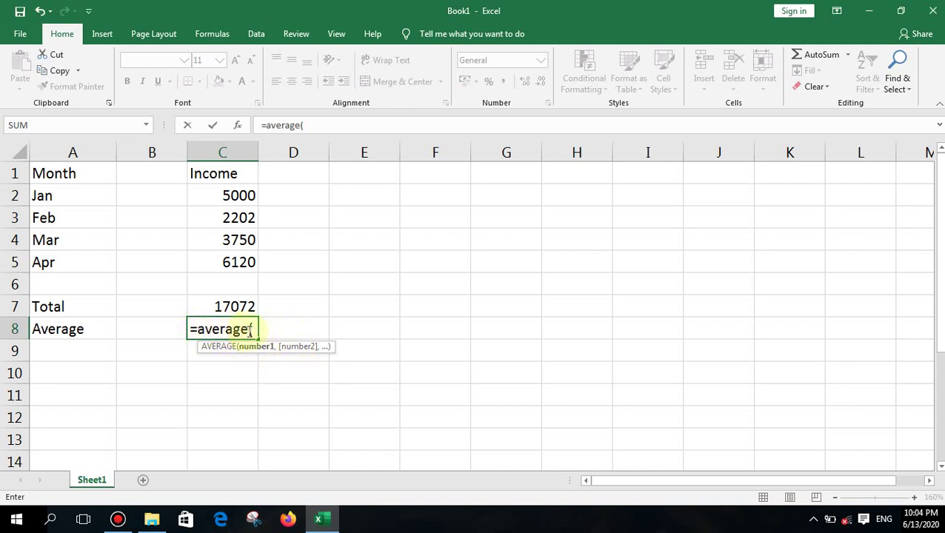
drag(242, 194, 238, 257)
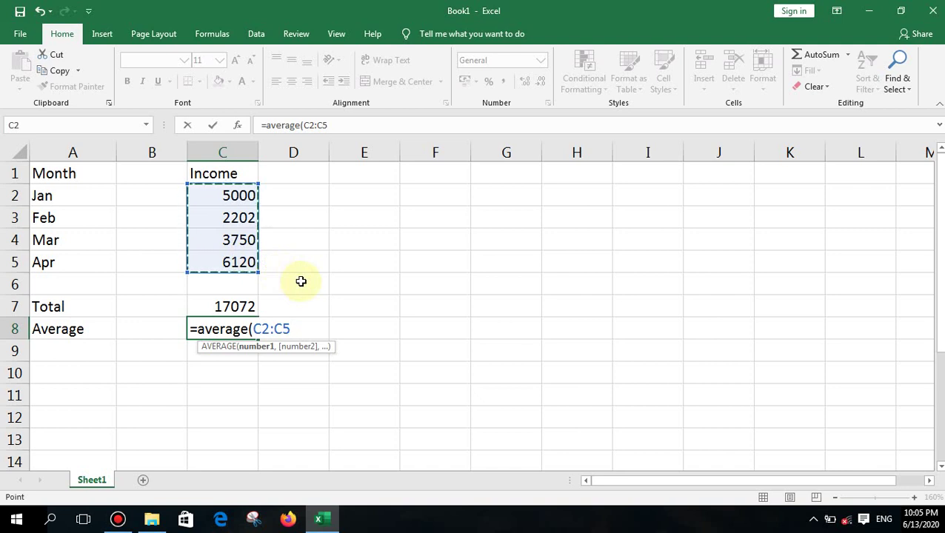
text())
key(Return)
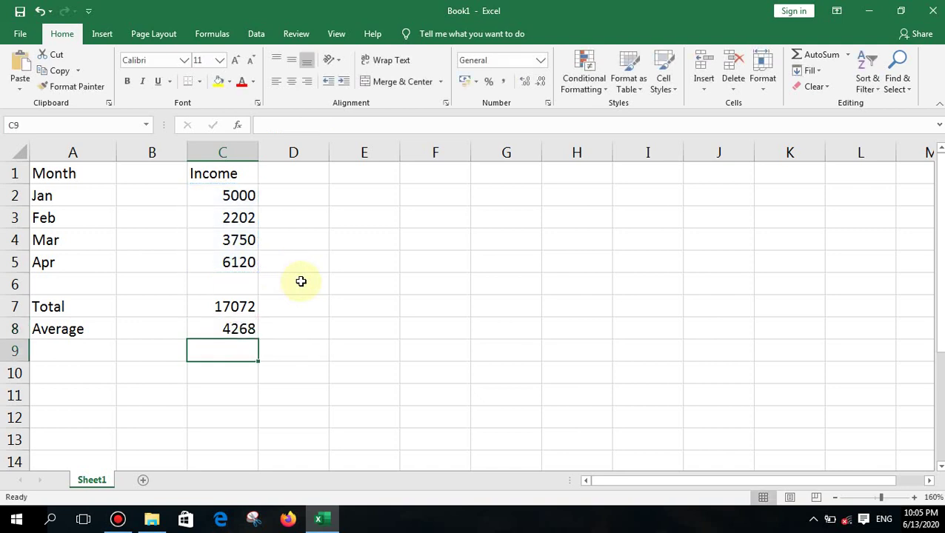
Make C8's AVERAGE and C7's SUM formulas display as text
click(237, 323)
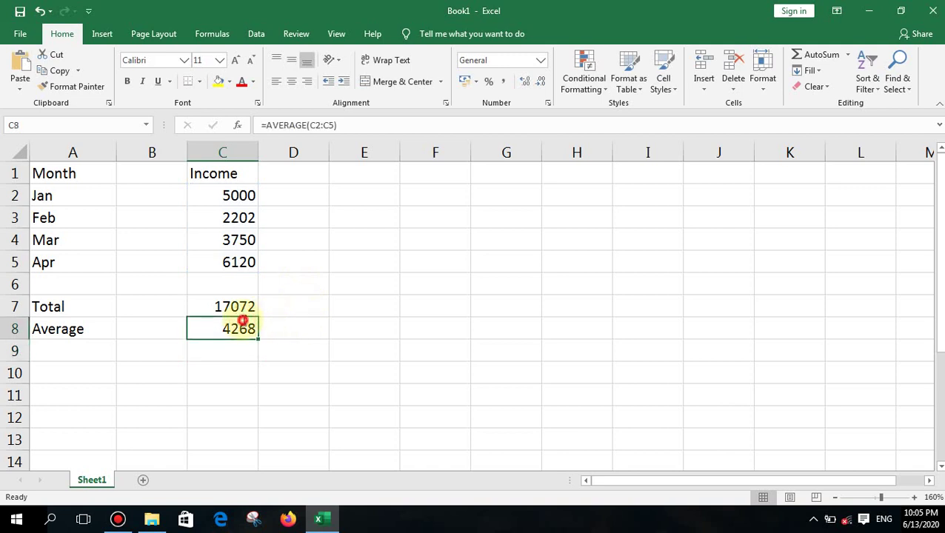
double_click(237, 323)
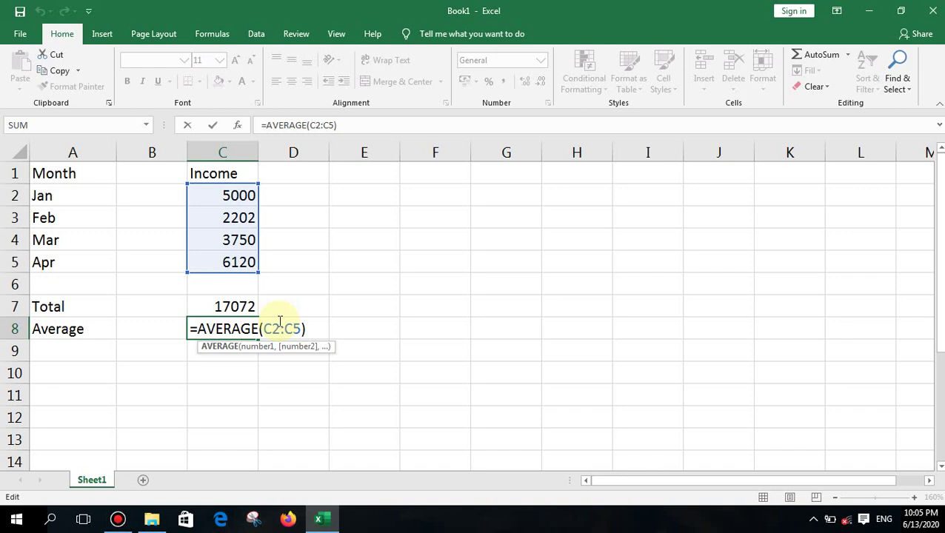
click(190, 329)
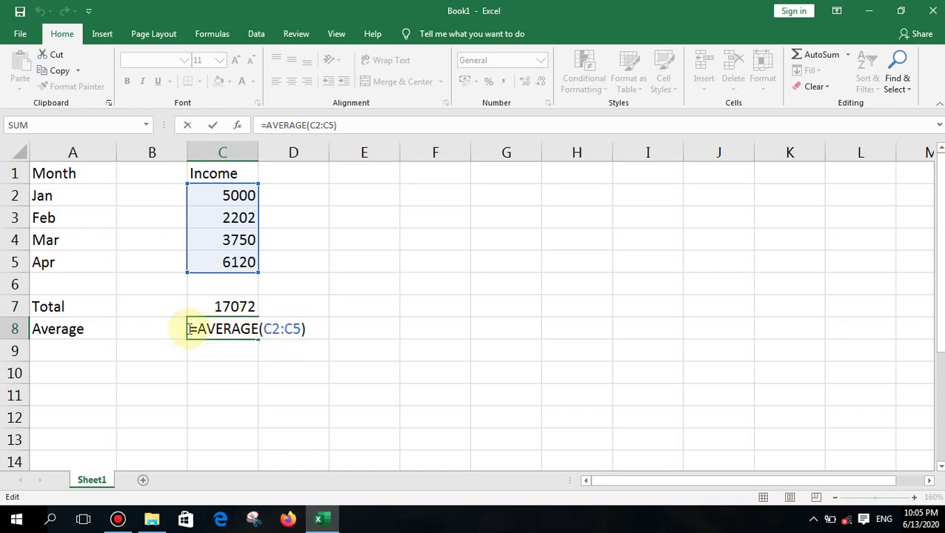
click(220, 307)
double_click(194, 307)
click(191, 306)
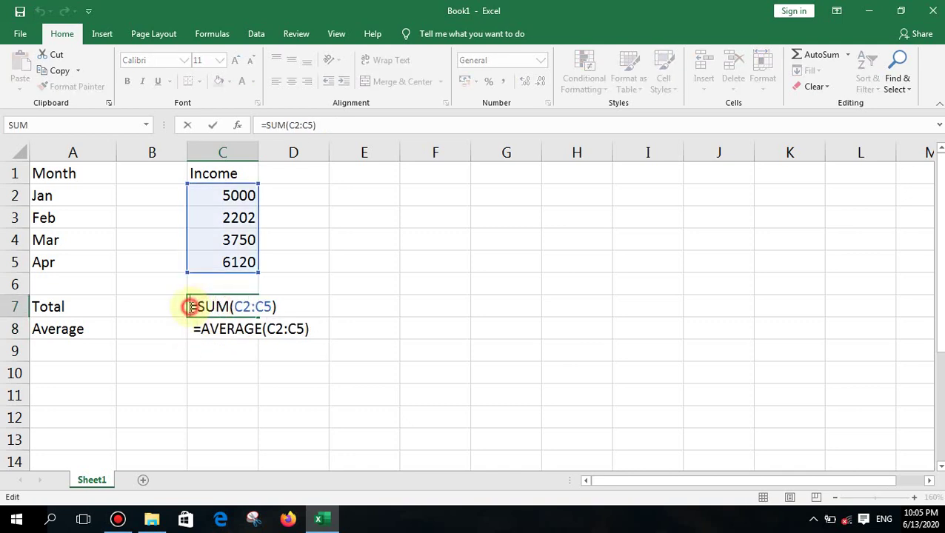
key(ctrl+Return)
Widen column C so the formula text in C7 and C8 fits
click(226, 326)
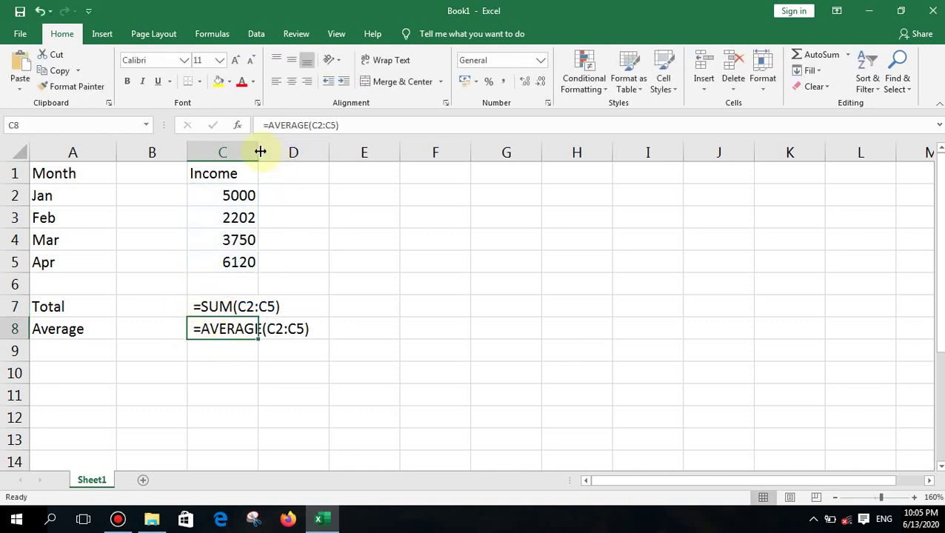
drag(260, 151, 319, 152)
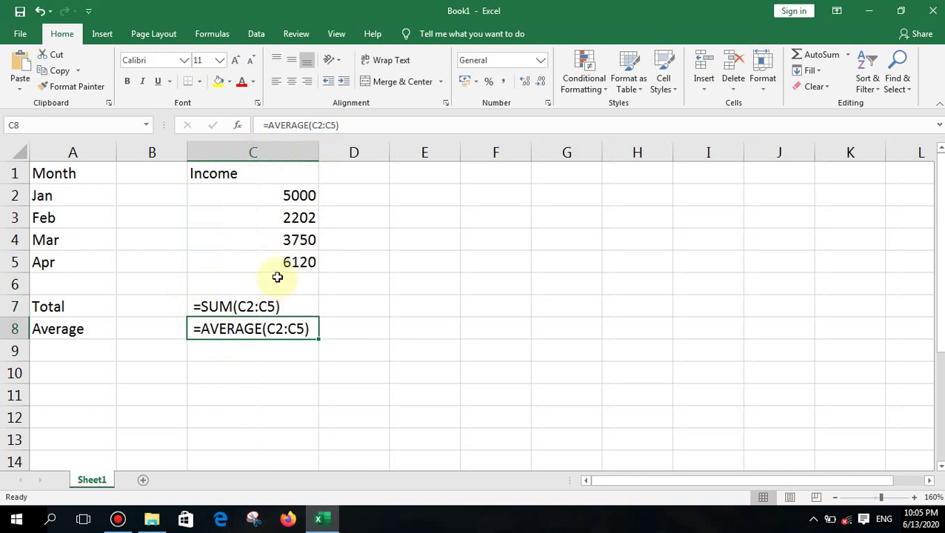
click(270, 311)
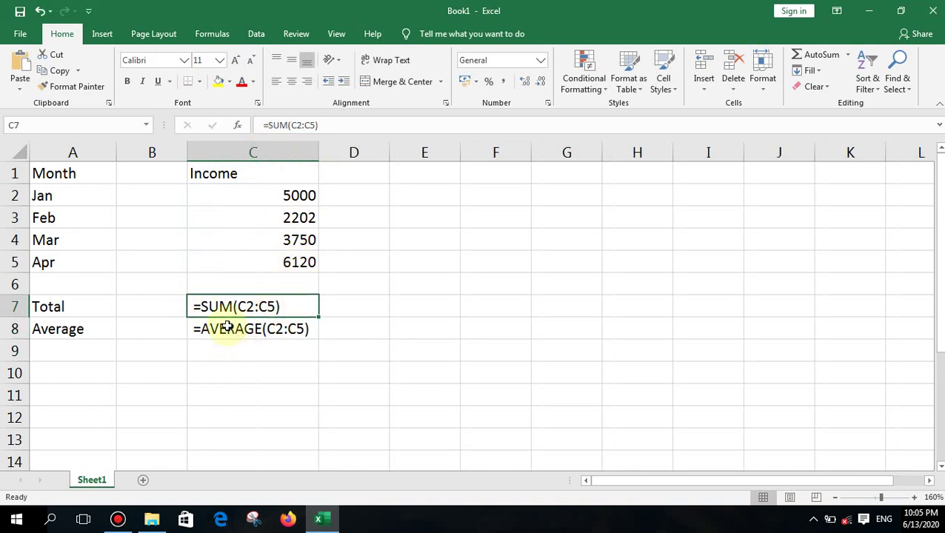
click(341, 329)
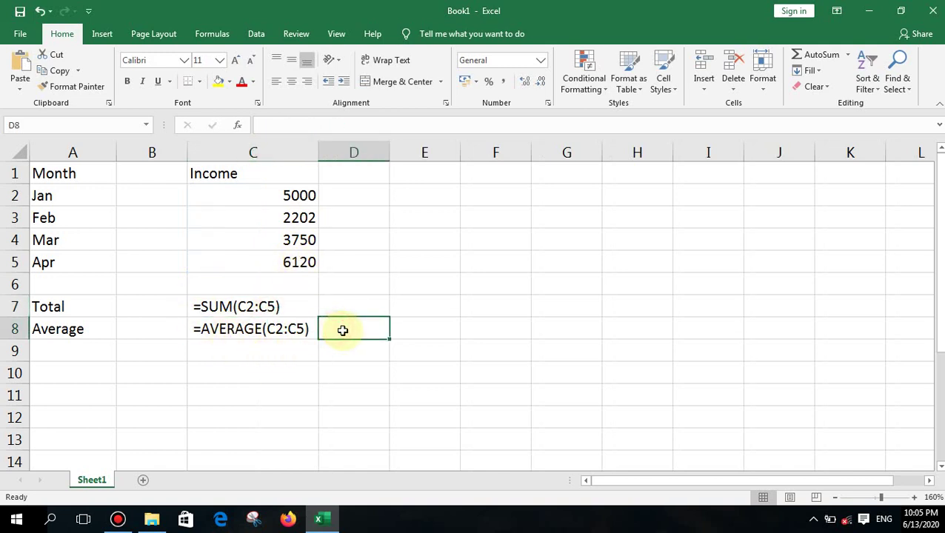
Enter =SUM(C2:C5)/4 in D8 as a second average
text(=)
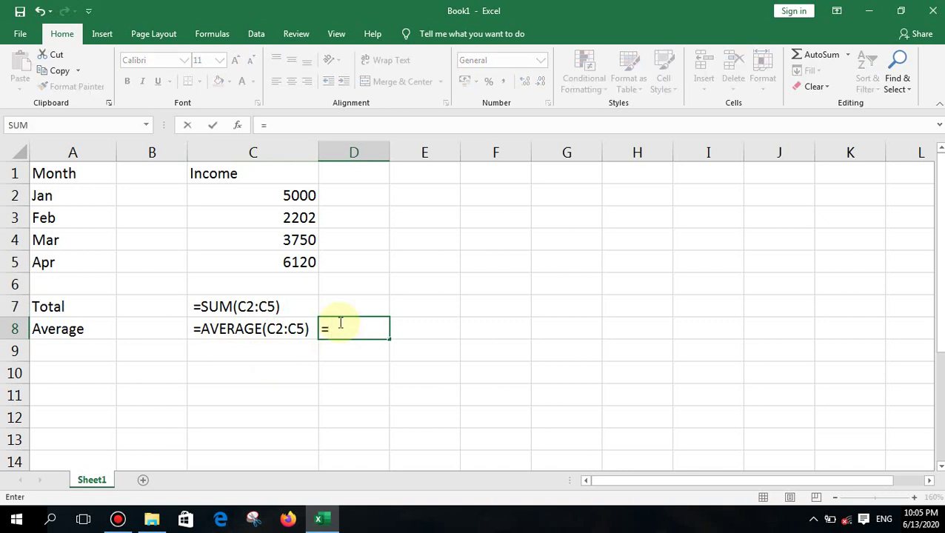
text(sum()
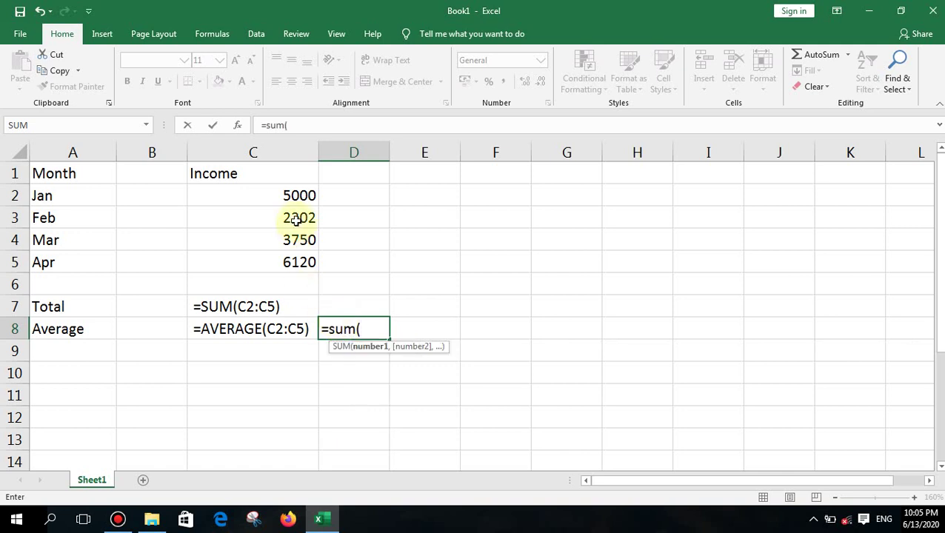
drag(297, 195, 293, 265)
text())
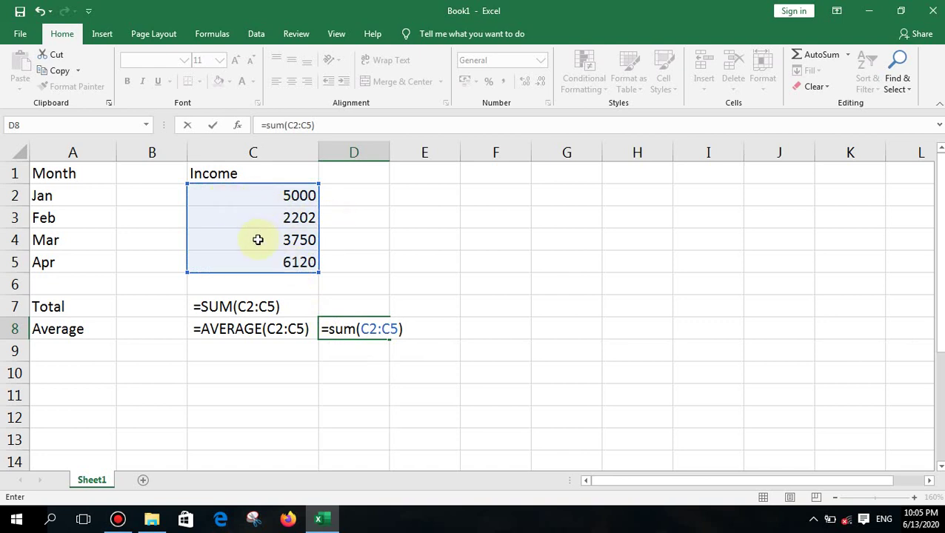
text(/4)
key(Return)
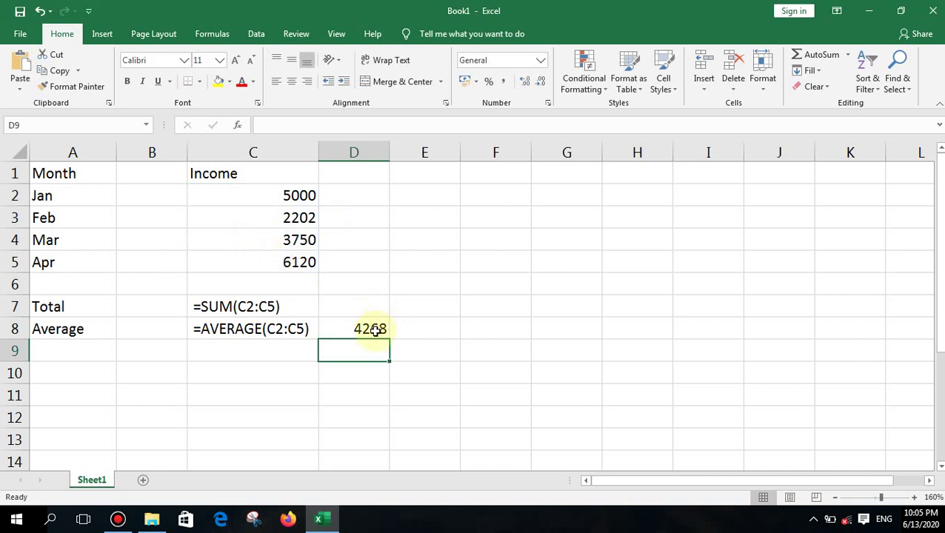
Prefix C8's AVERAGE formula with an apostrophe so it shows as text
click(247, 329)
double_click(195, 329)
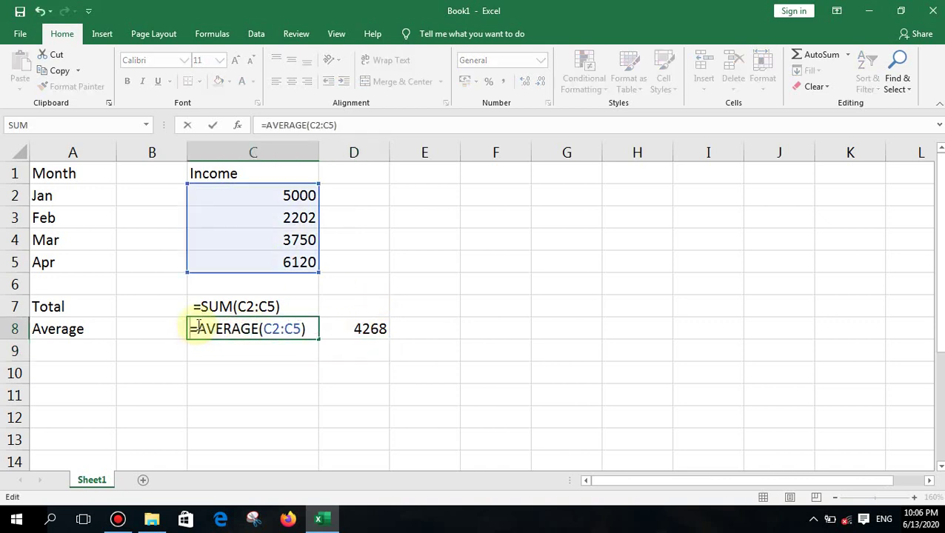
key(Return)
click(249, 327)
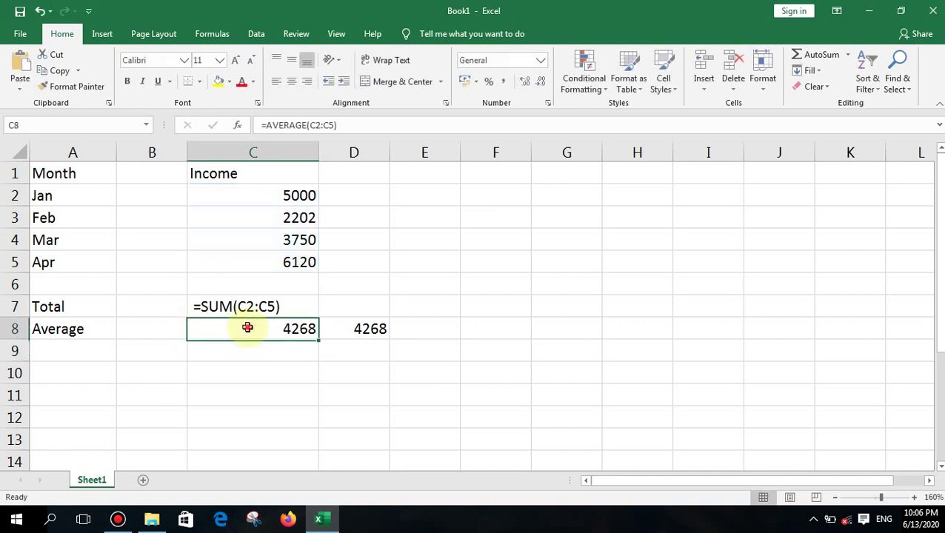
double_click(193, 331)
text(')
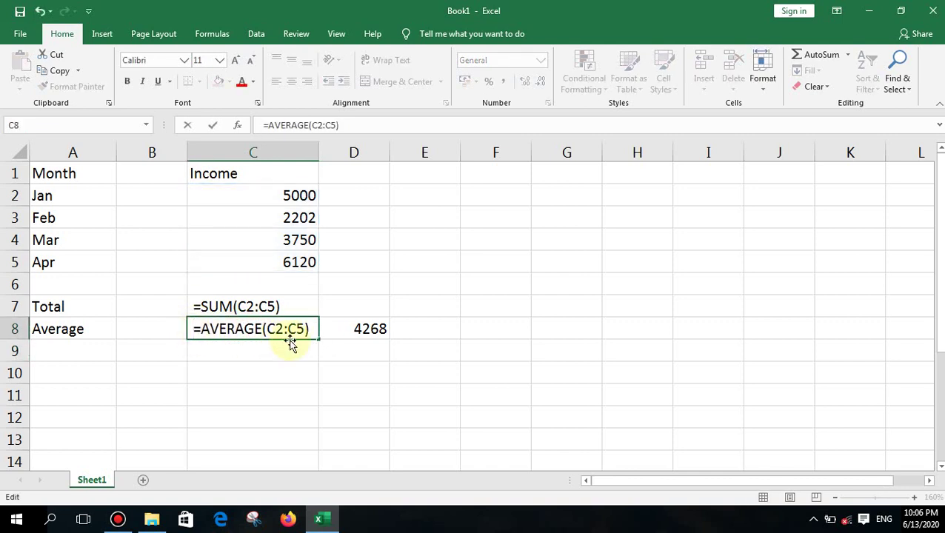
key(Return)
Prefix D8's SUM/4 formula with an apostrophe so it shows as text
click(357, 328)
double_click(356, 329)
click(324, 329)
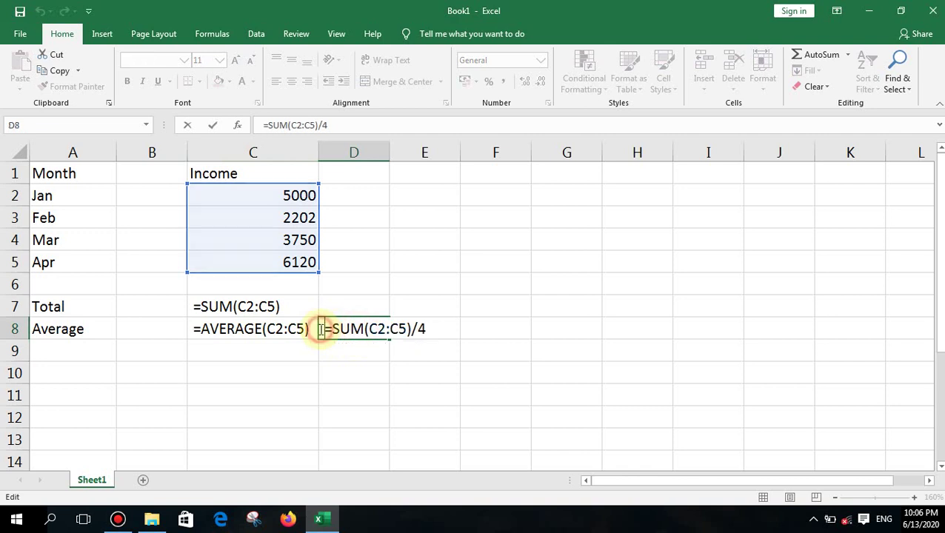
text(')
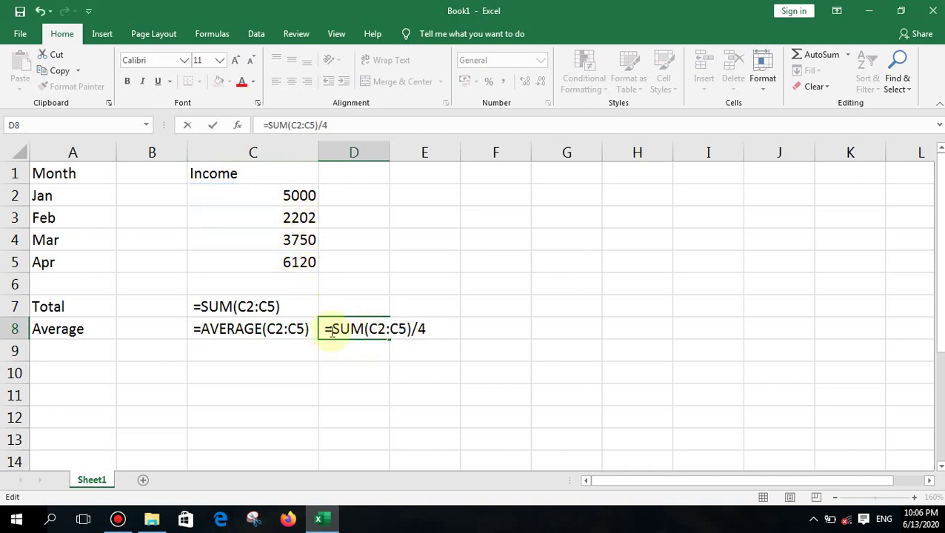
click(269, 368)
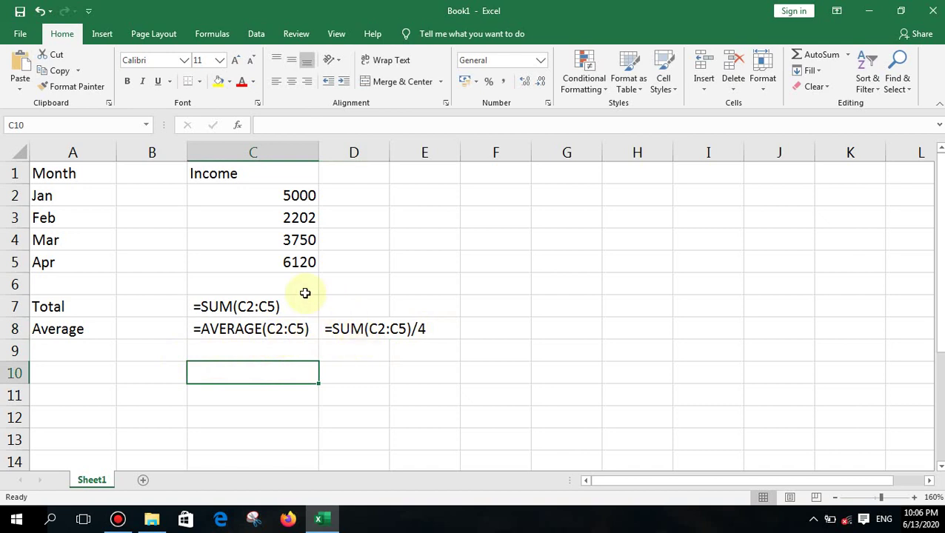
click(70, 346)
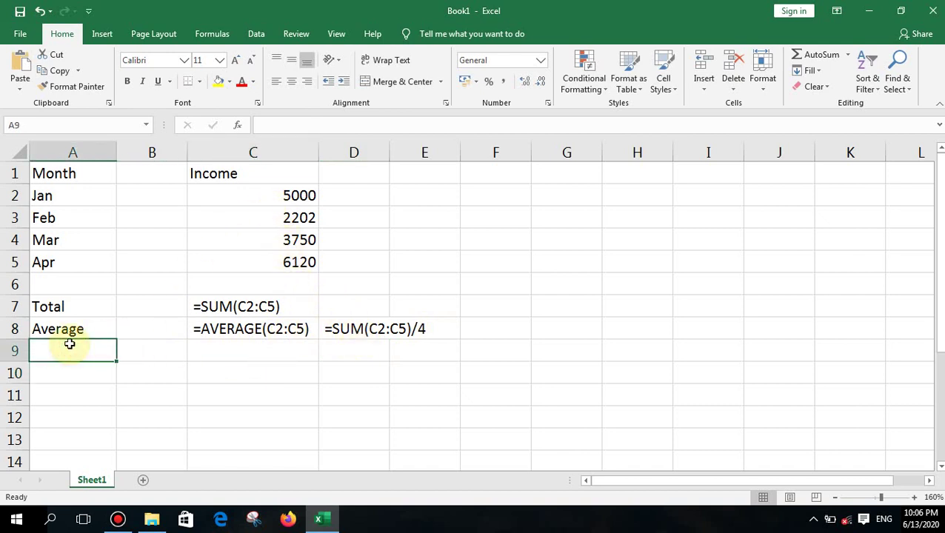
Label row 9 Max, enter =MAX(C2:C5) in C9 (6120), and make C9 show the formula as text
text(Max)
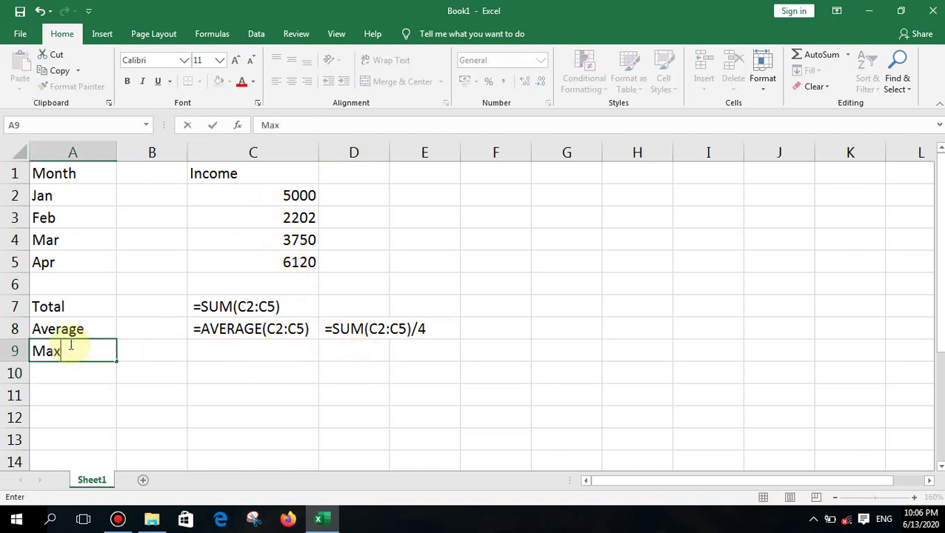
key(Tab)
key(Tab)
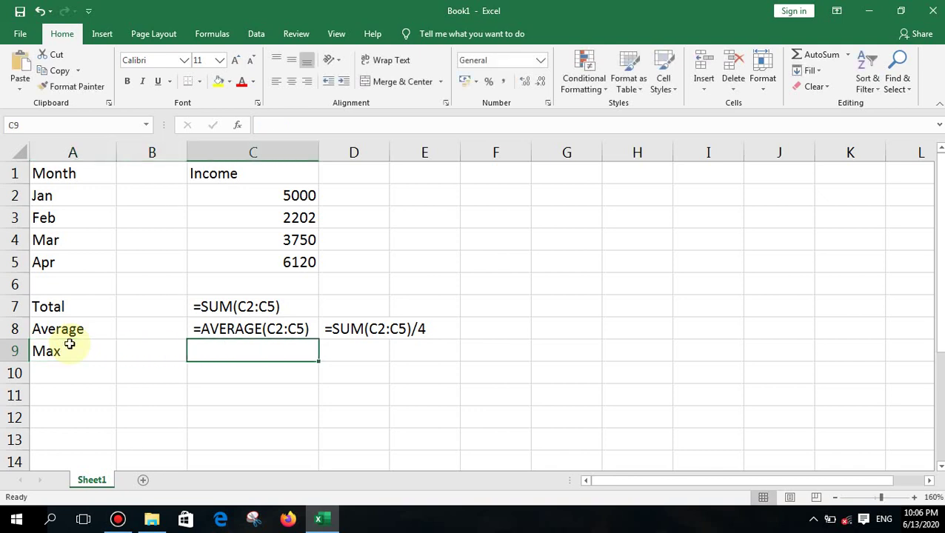
text(=max)
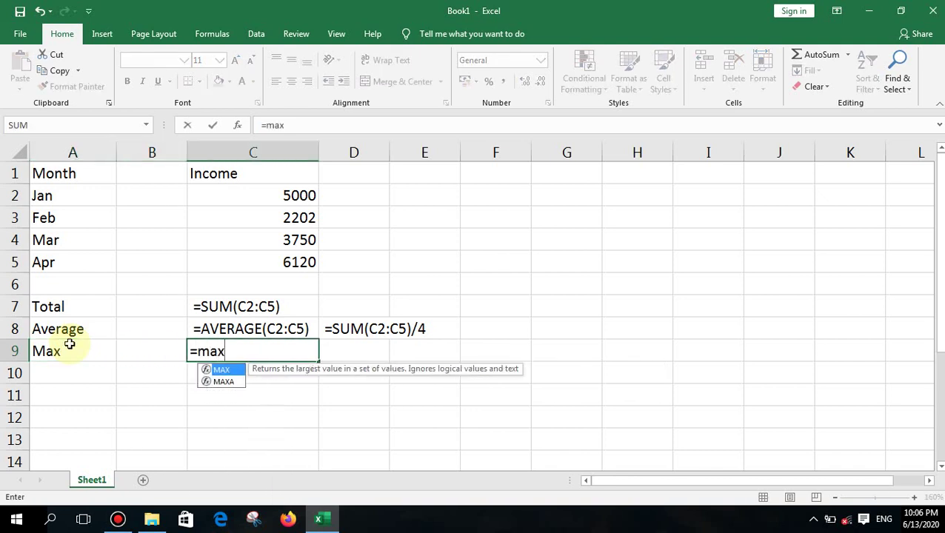
text(()
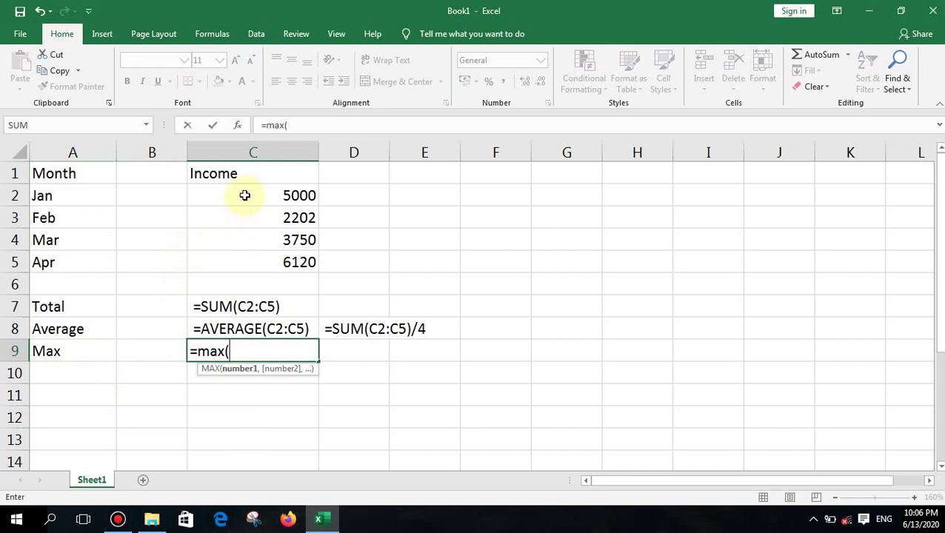
drag(246, 195, 242, 262)
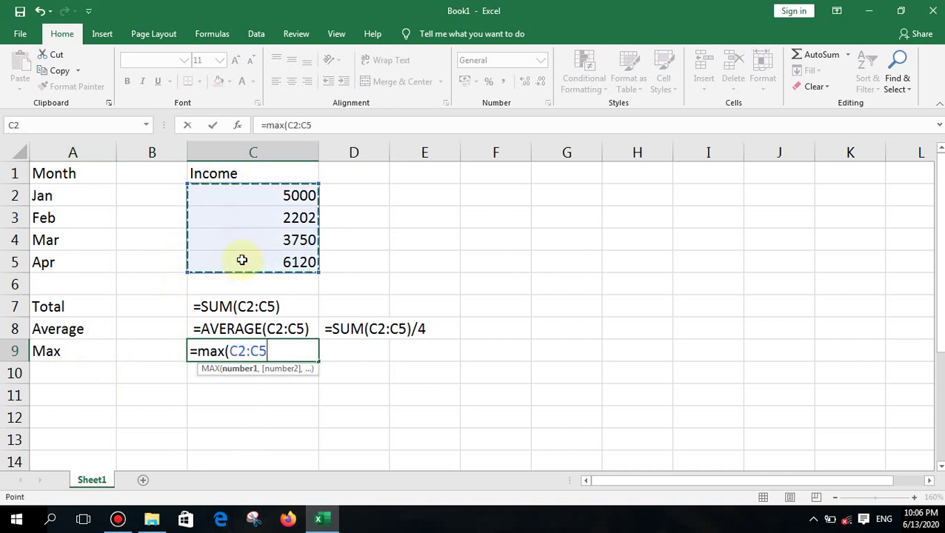
text())
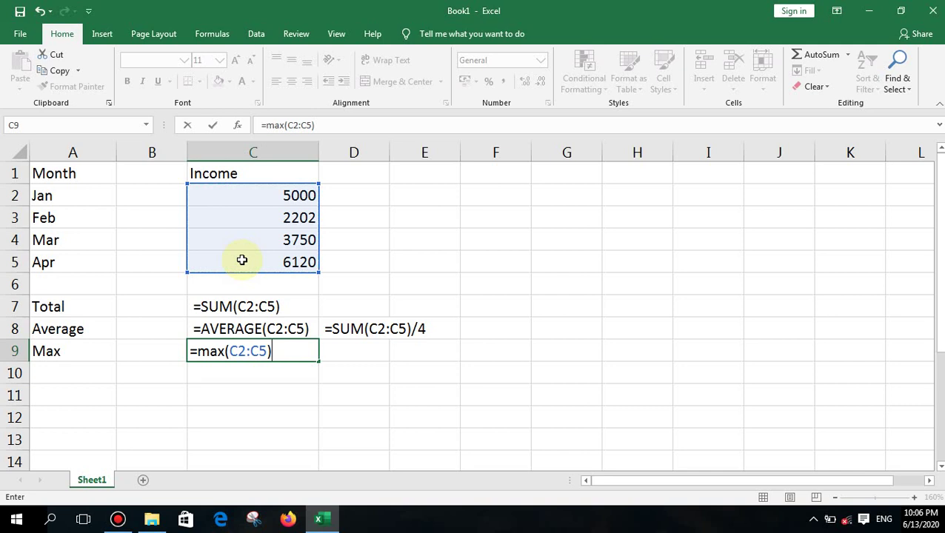
key(Return)
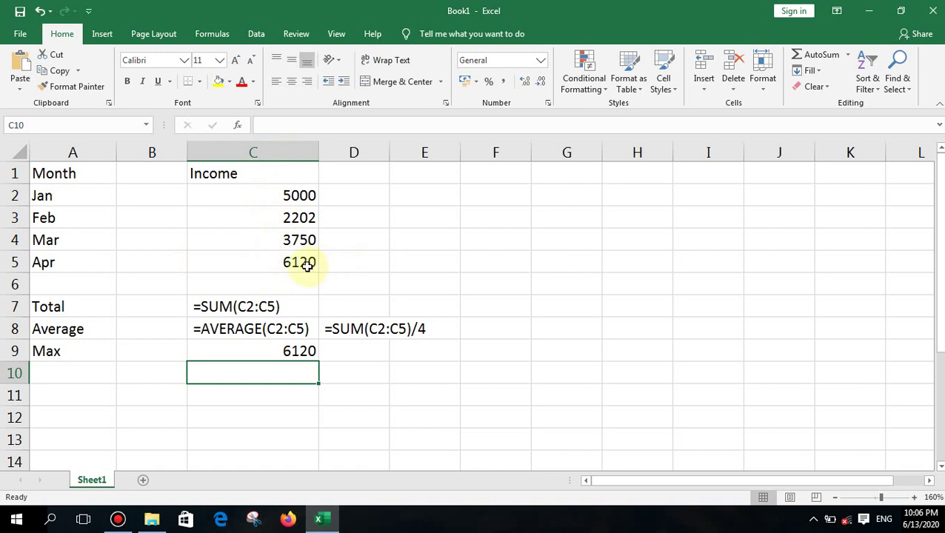
double_click(285, 351)
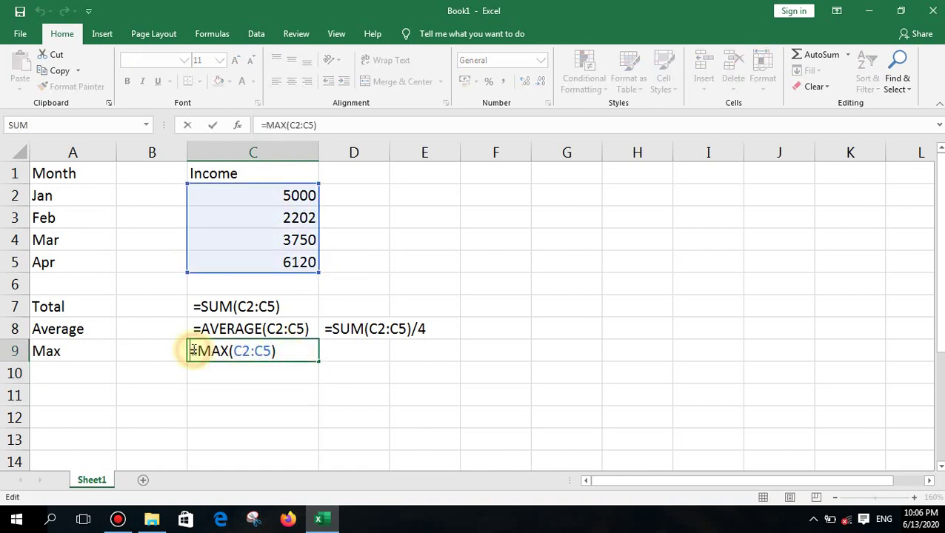
click(198, 373)
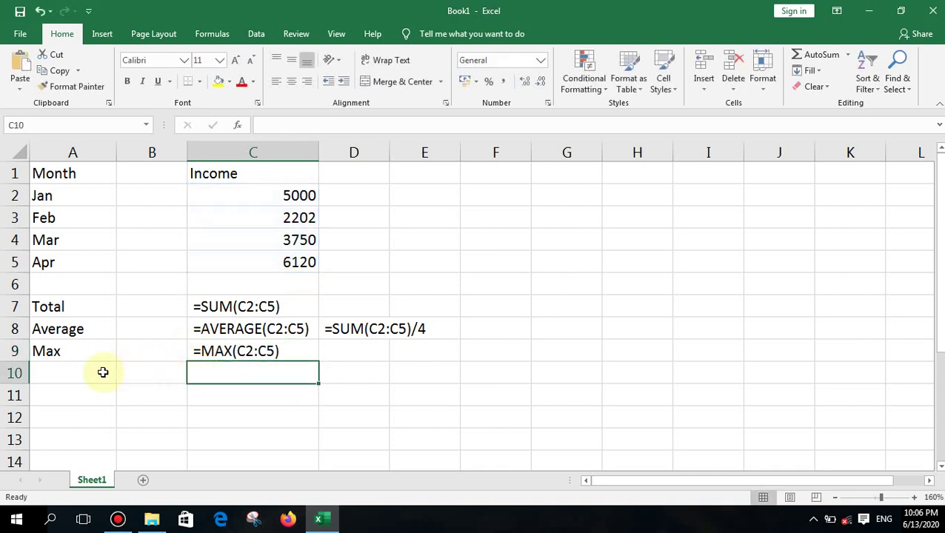
Label A10 Min and enter =MIN(C2:C5) in C10
click(103, 373)
text(M)
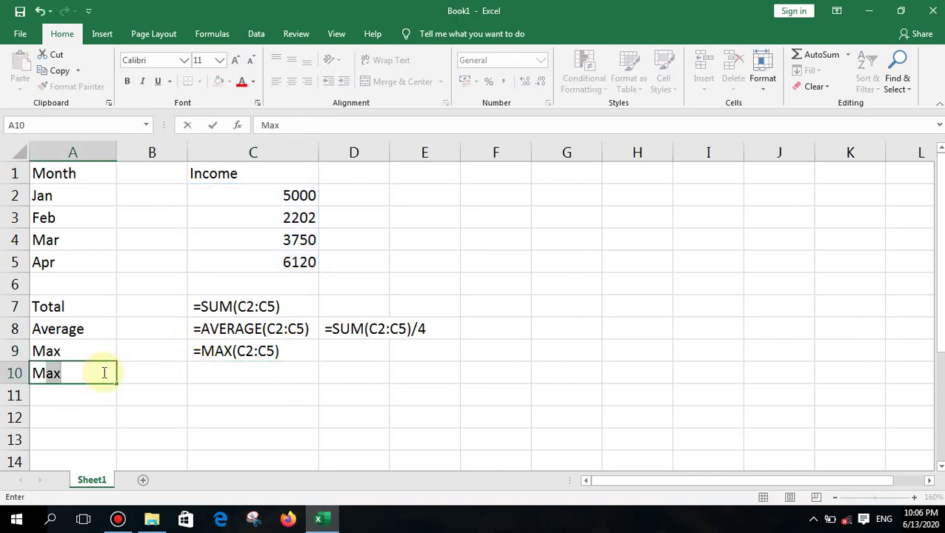
text(in)
key(ctrl+Return)
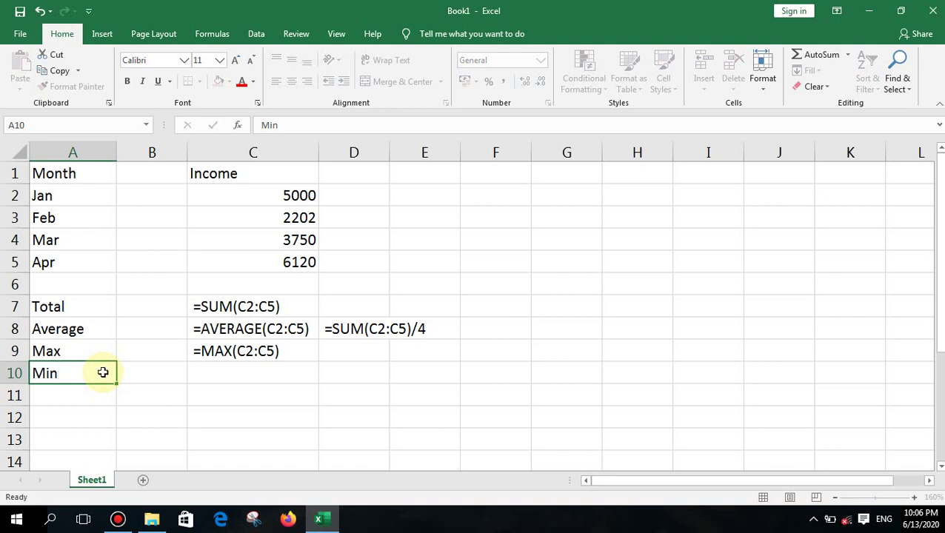
key(Right)
key(Right)
text(=m)
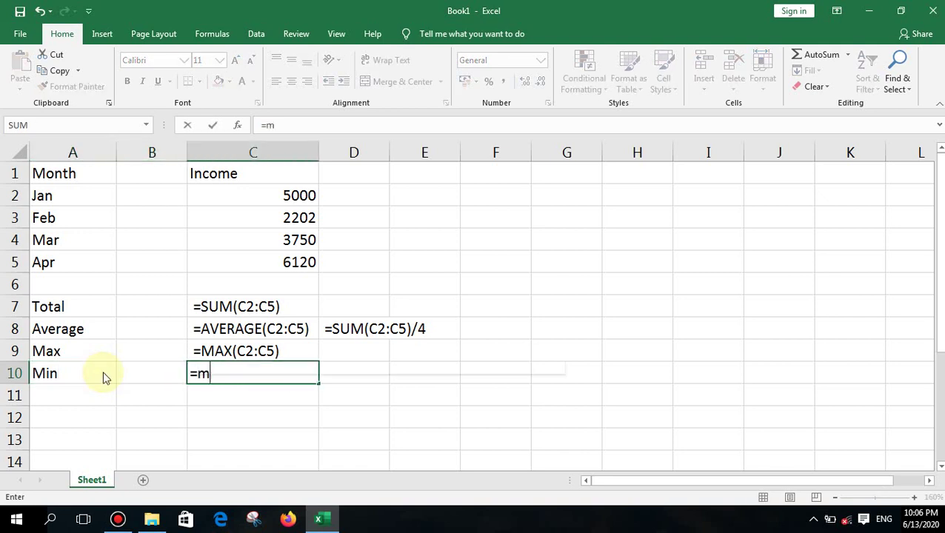
text(in()
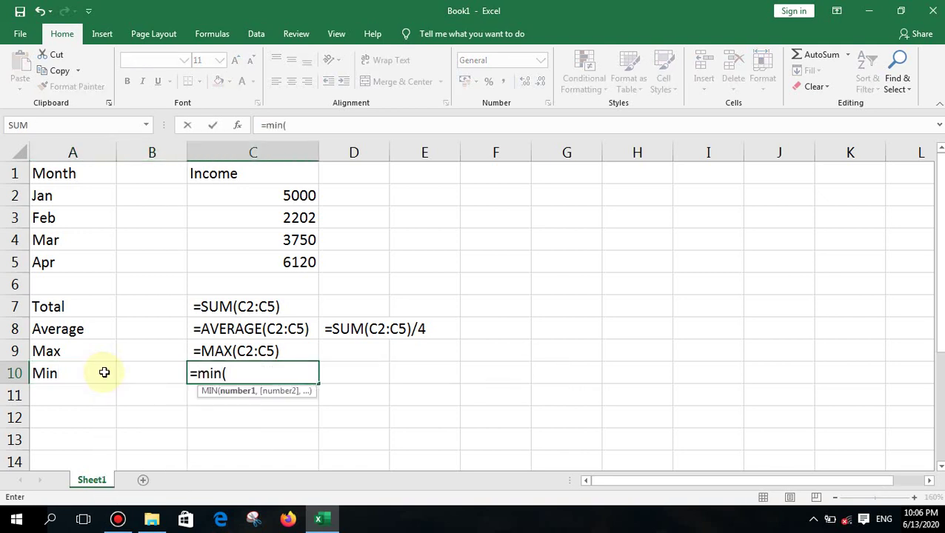
drag(282, 194, 279, 260)
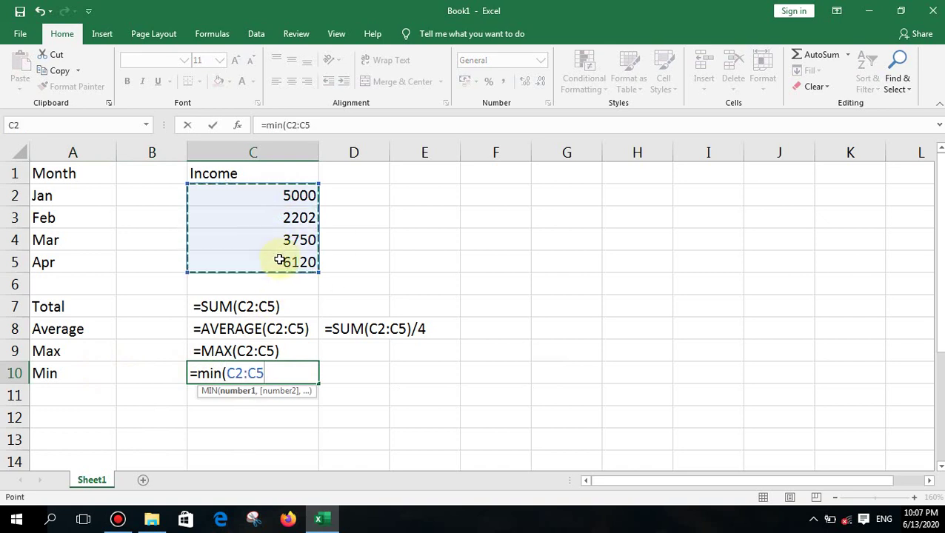
text())
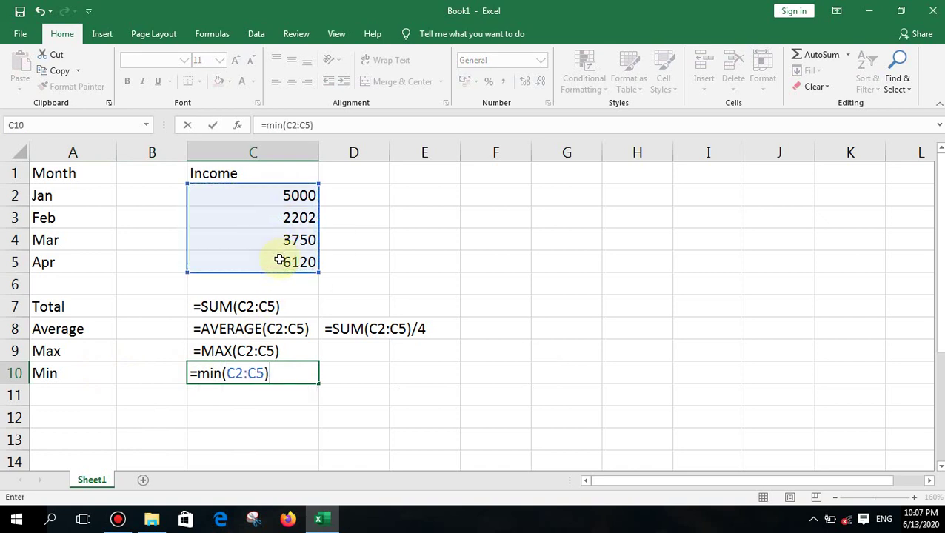
key(Return)
Prefix C10's formula with an apostrophe so =MIN(C2:C5) displays as text
click(263, 371)
double_click(253, 373)
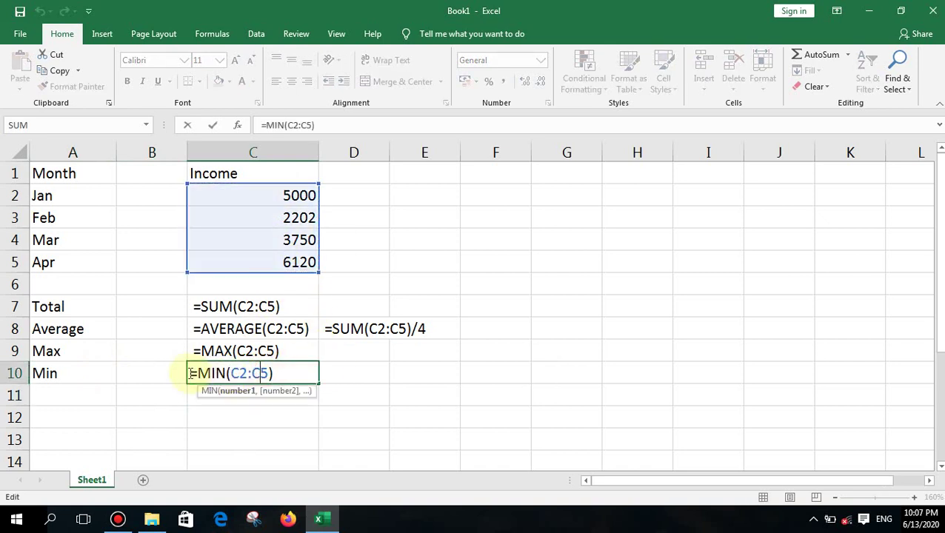
click(190, 373)
text(')
key(Return)
click(110, 401)
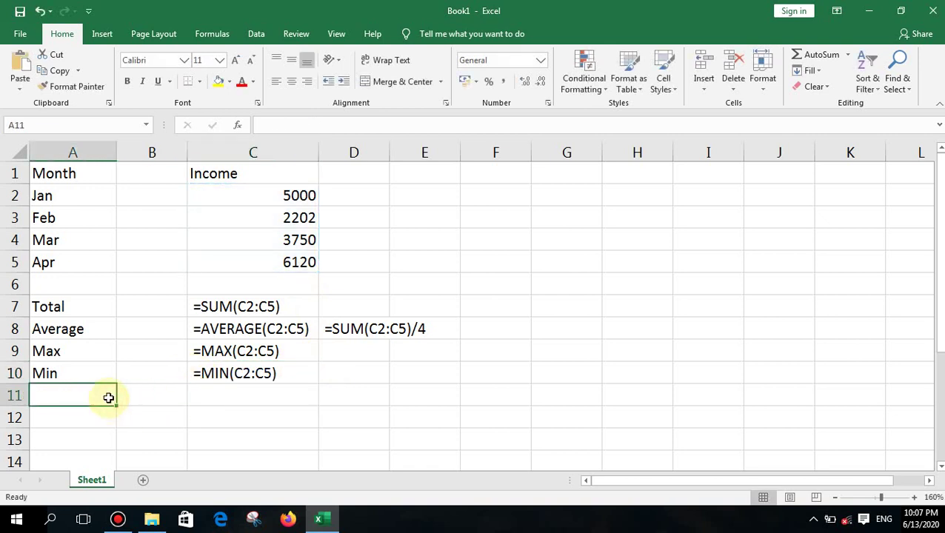
Label A11 Large and enter =LARGE(C2:C5,2) in C11
text(Lar)
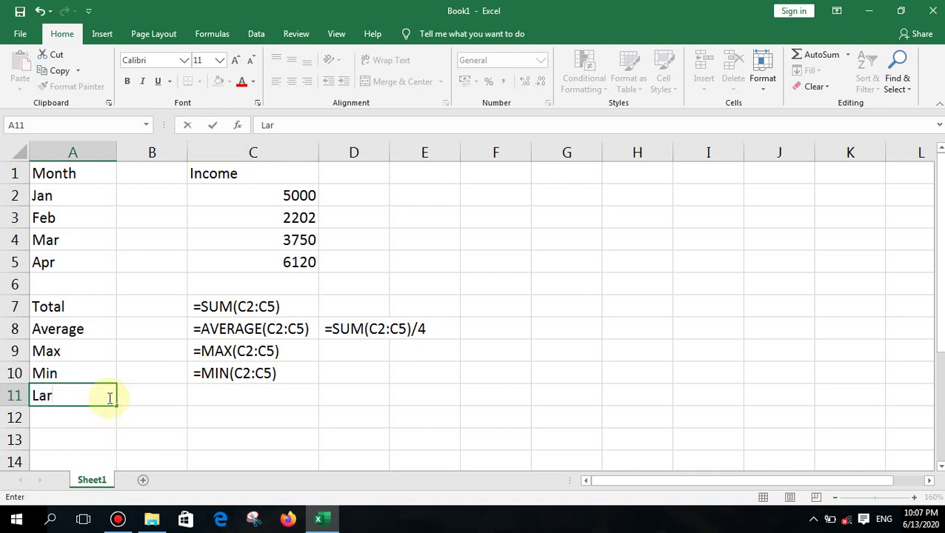
text(ge)
key(Tab)
key(Right)
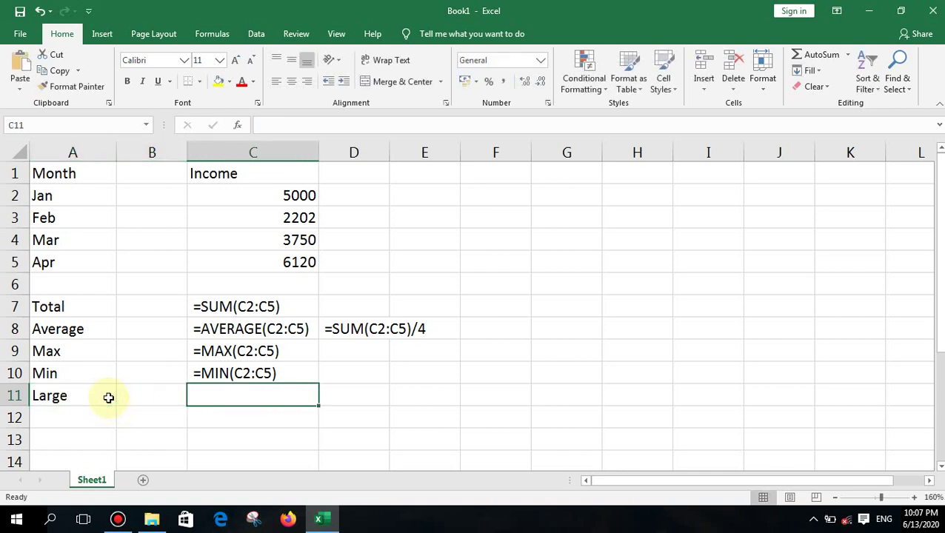
text(=lar)
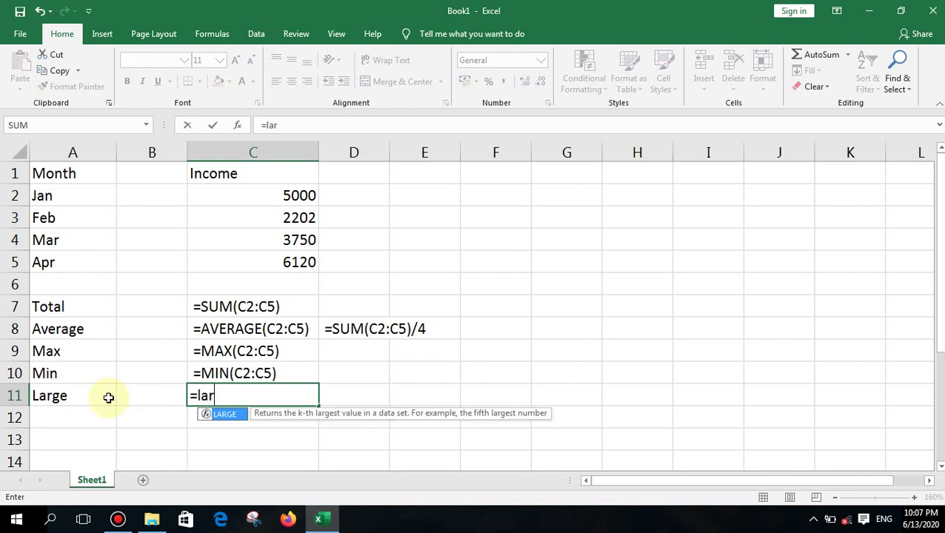
text(ge()
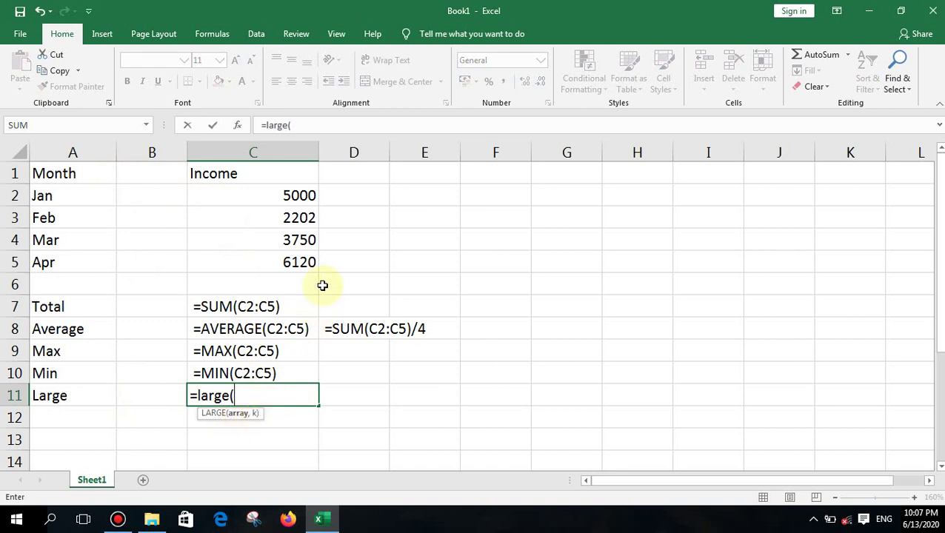
drag(302, 194, 302, 263)
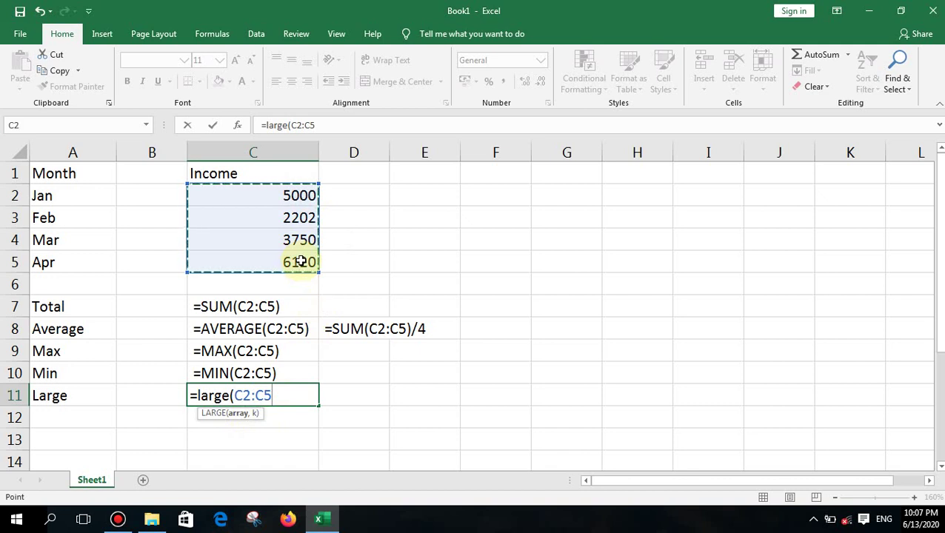
text(,2)
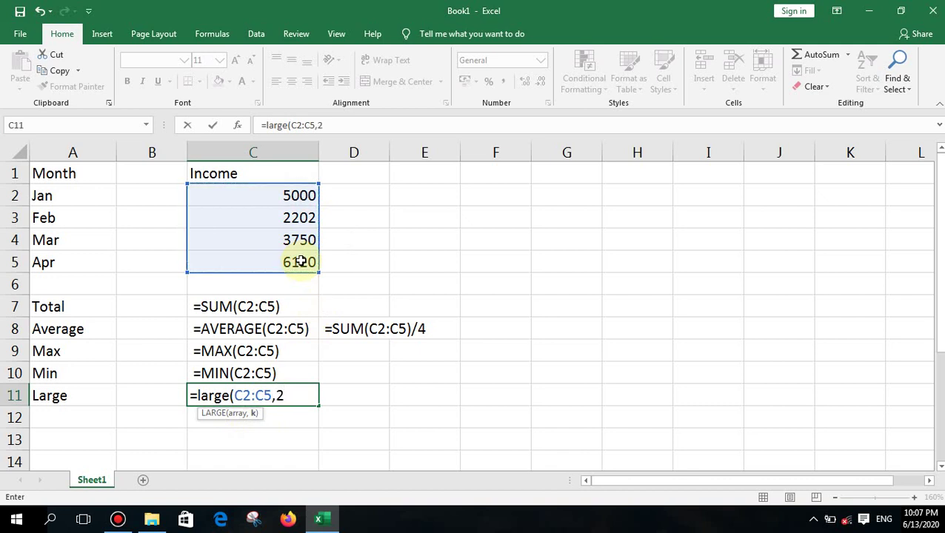
text())
key(Return)
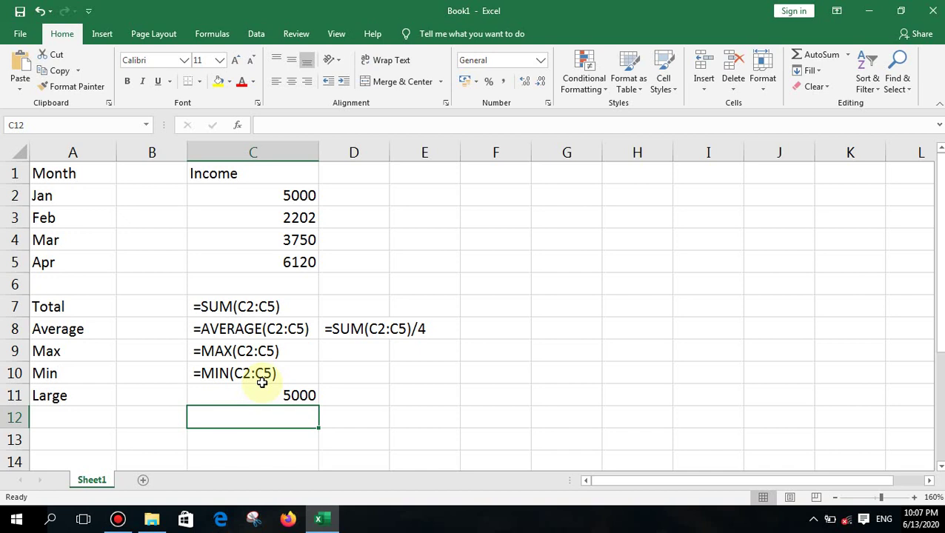
Prefix C11's formula with an apostrophe so =LARGE(C2:C5,2) displays as text
double_click(300, 395)
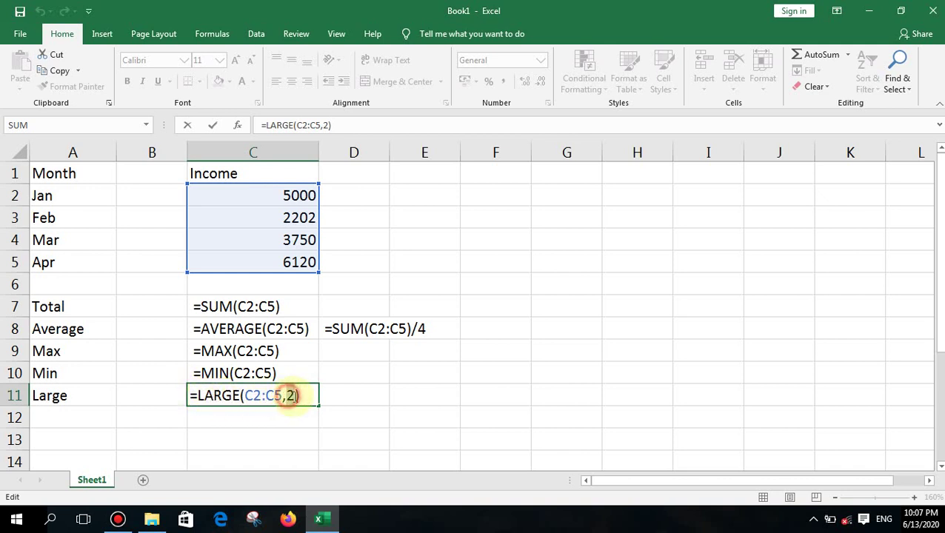
double_click(292, 396)
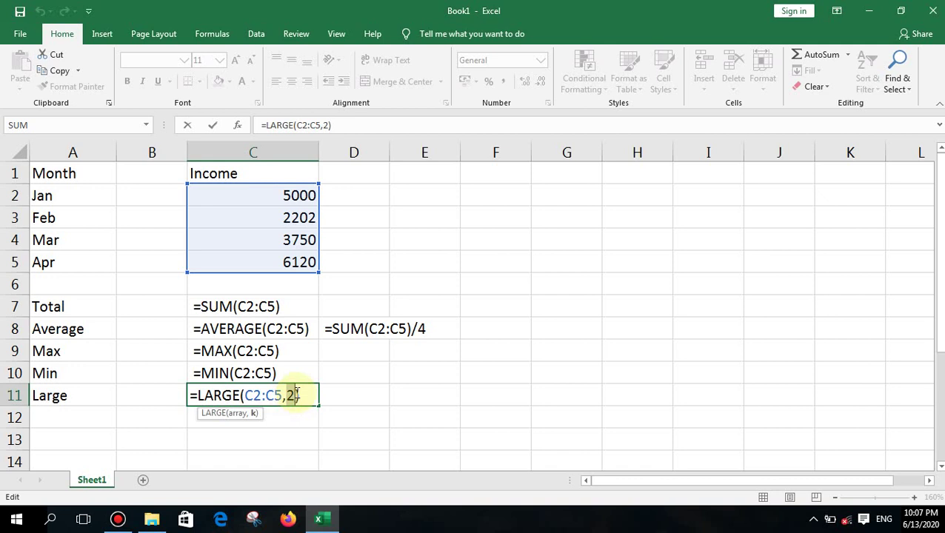
click(189, 395)
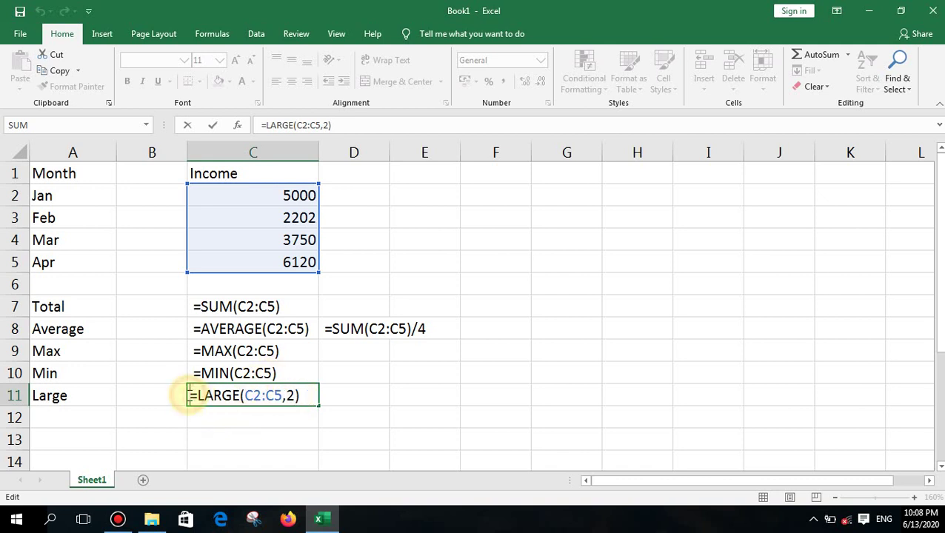
text(')
key(Return)
Label A12 Small and enter =SMALL(C2:C5,3) in C12, correcting typos along the way
click(94, 413)
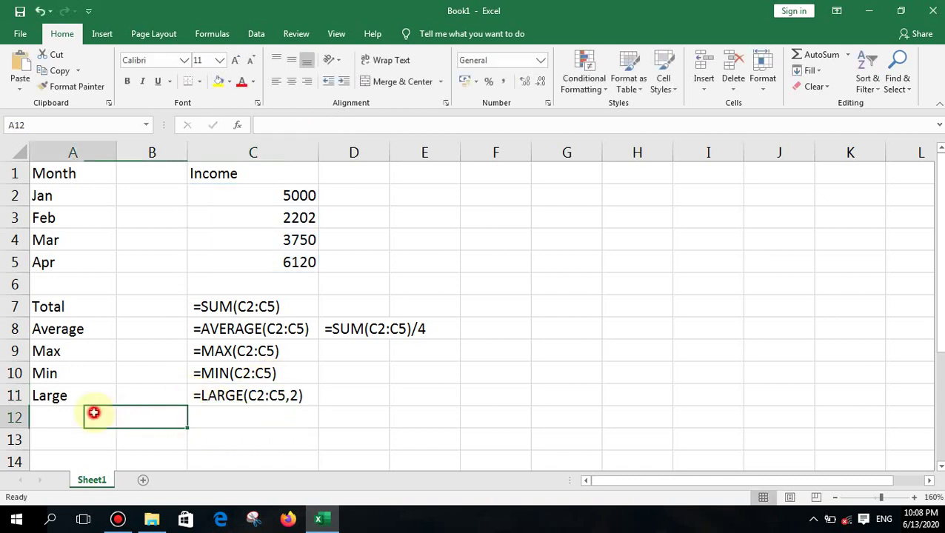
text(M)
key(BackSpace)
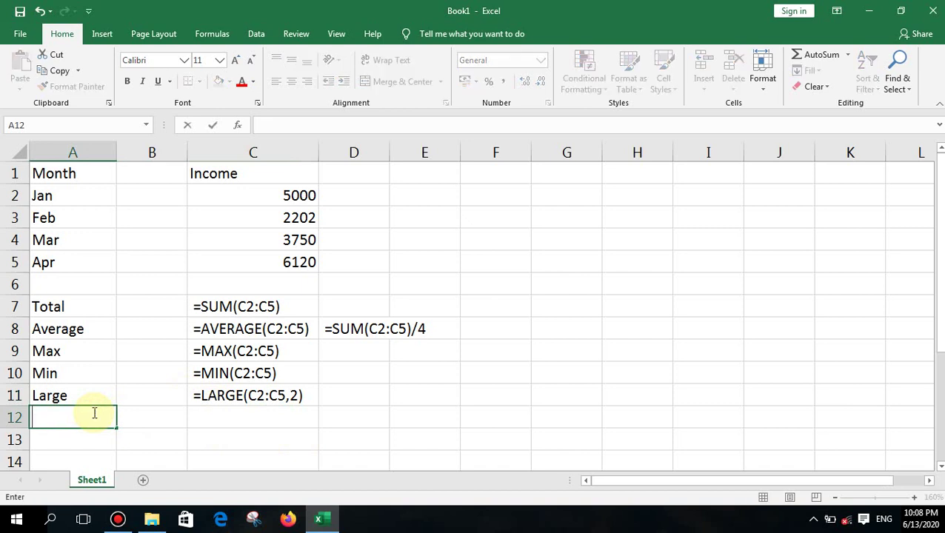
text(Smal)
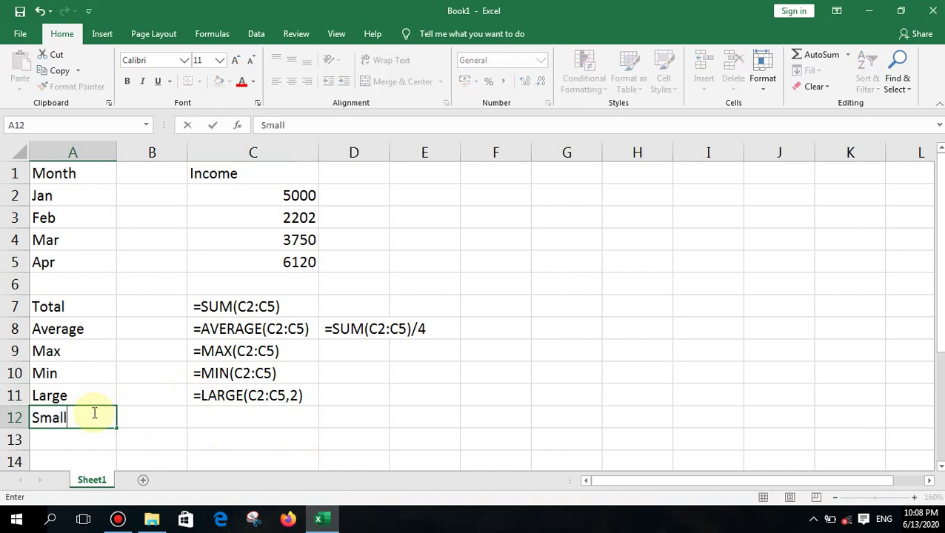
text(l)
key(Tab)
key(Tab)
text(=)
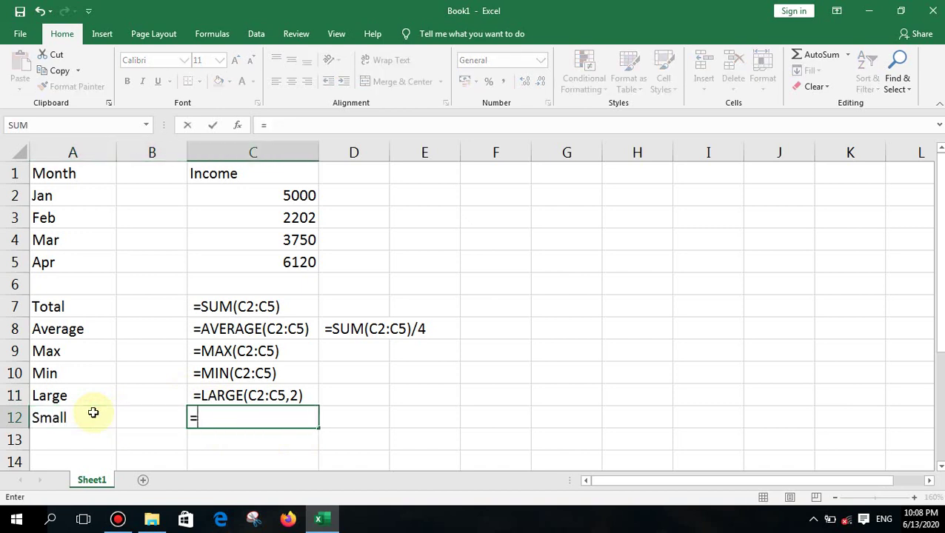
text(la)
key(BackSpace)
key(BackSpace)
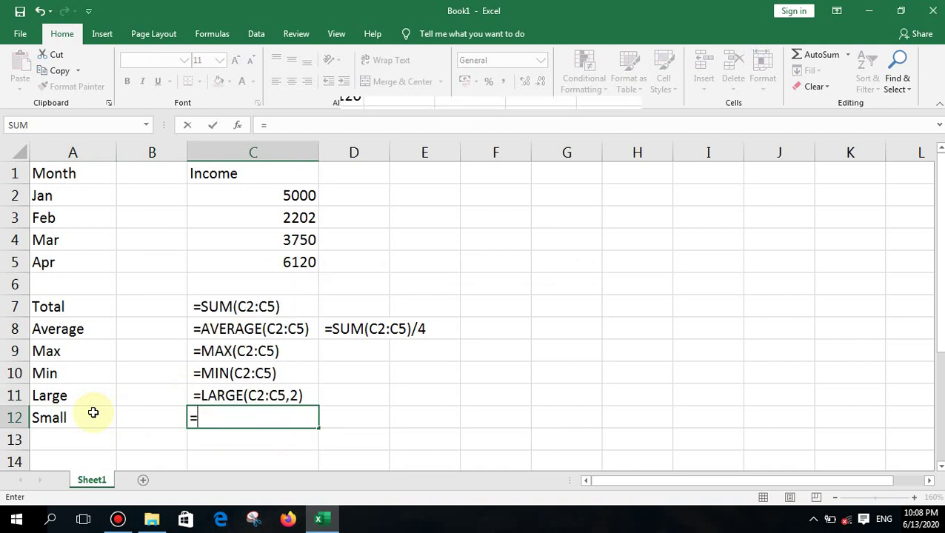
text(small)
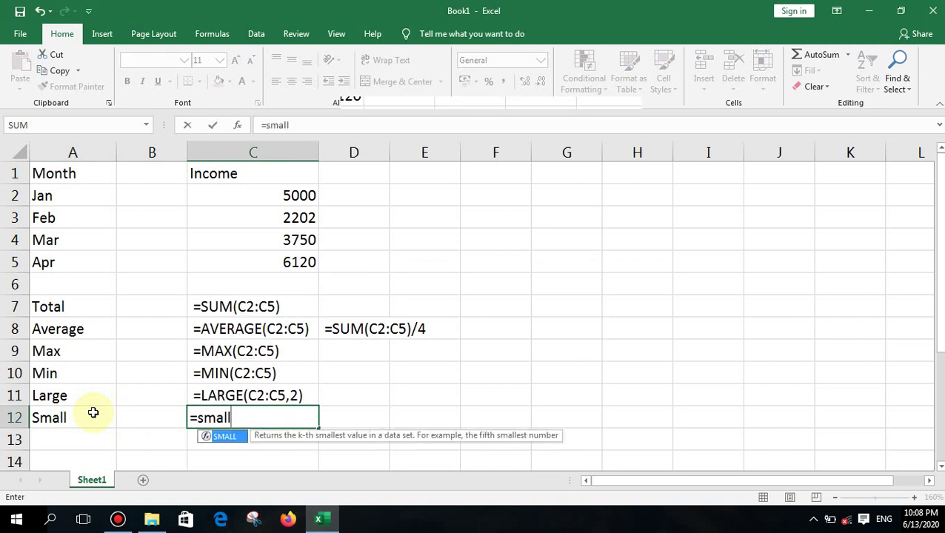
text(()
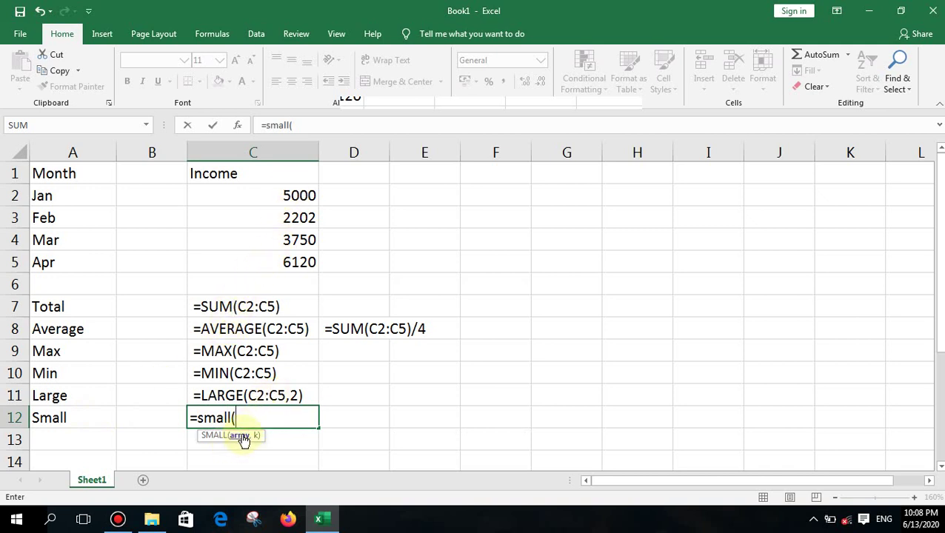
drag(294, 195, 289, 262)
text(,)
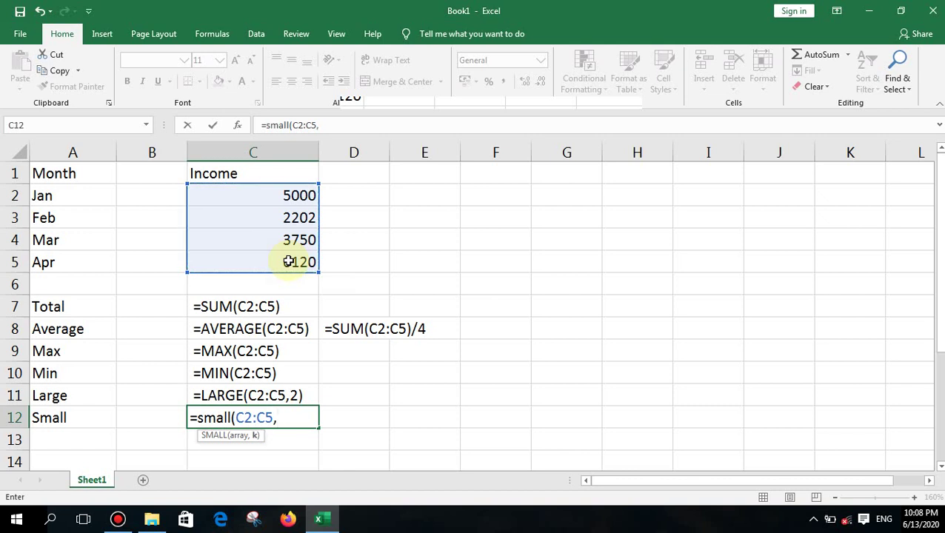
text(3))
key(Return)
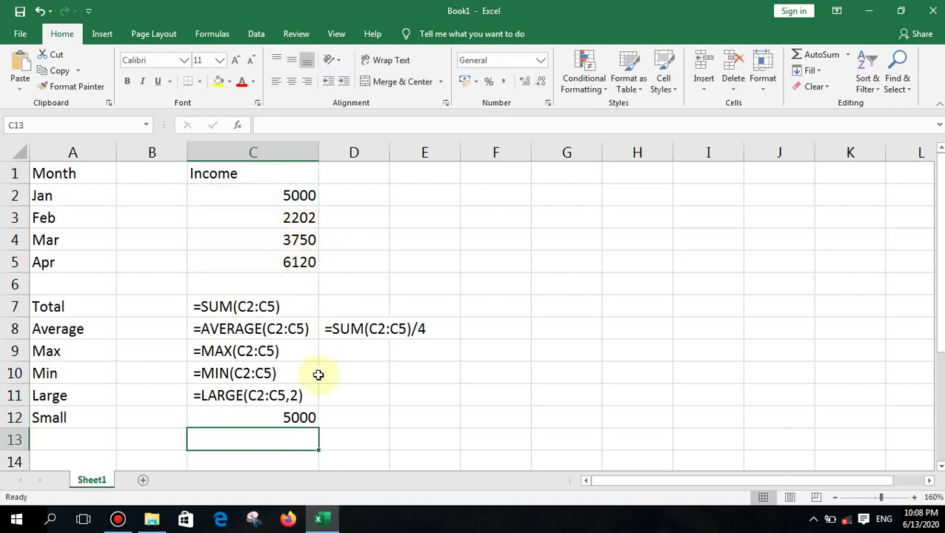
Review the SMALL formula in C12 against the Jan 5000, Feb 2202 and Mar 3750 incomes, leaving it unchanged
click(298, 419)
double_click(298, 419)
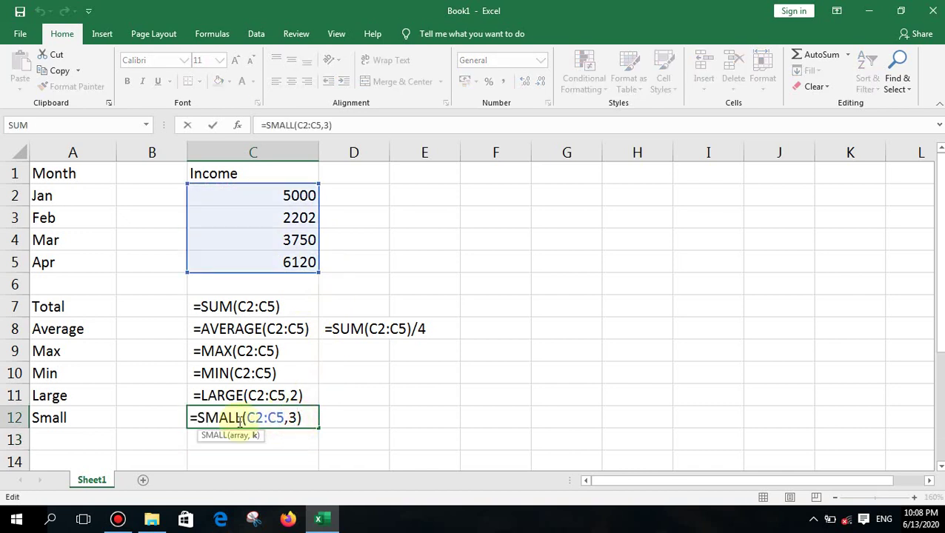
key(Return)
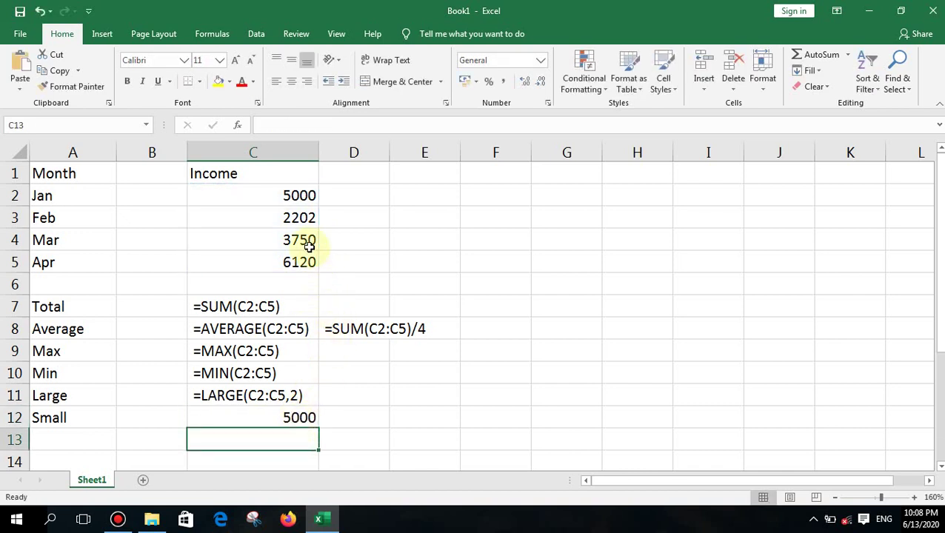
click(304, 220)
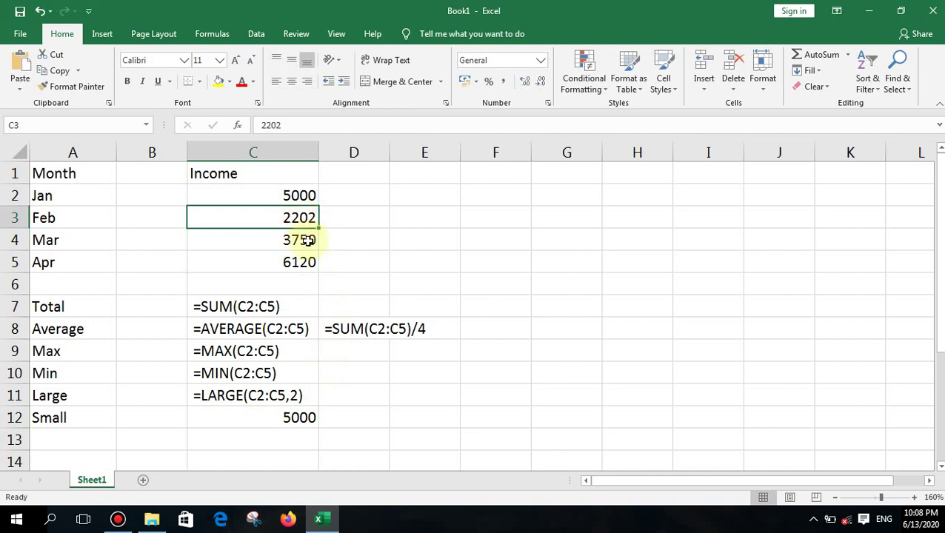
click(309, 242)
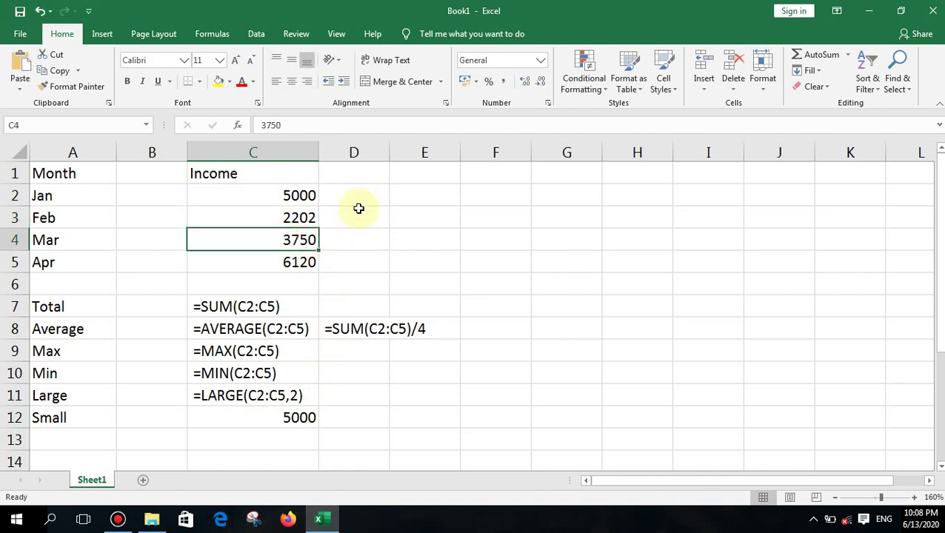
click(298, 194)
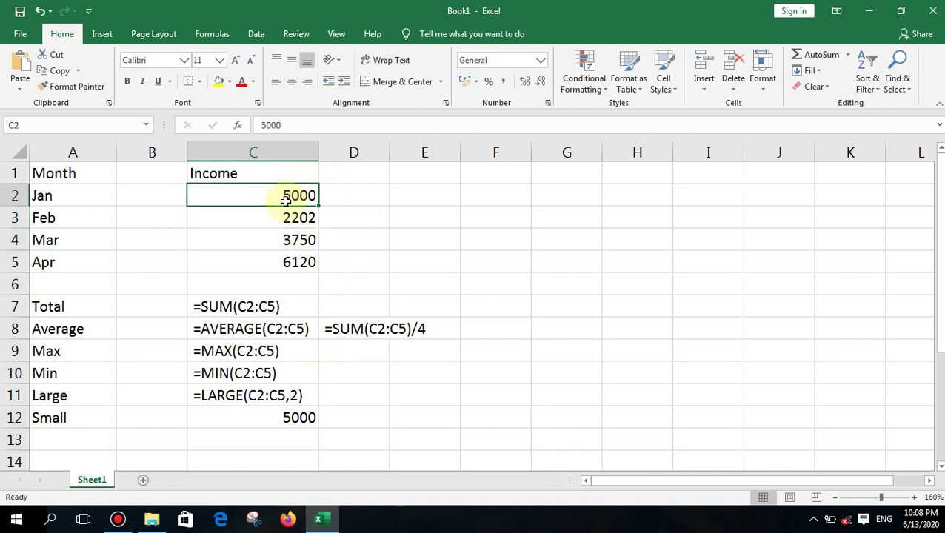
click(298, 416)
double_click(289, 417)
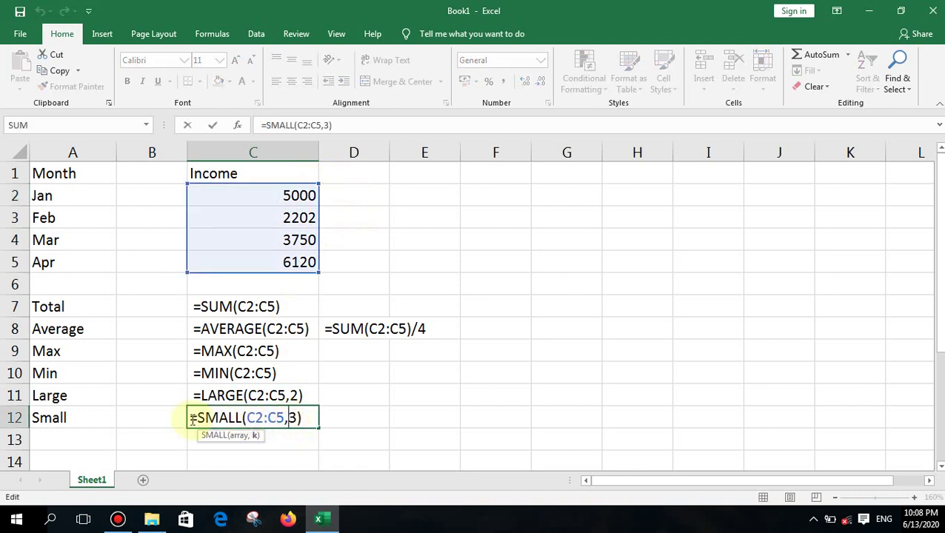
key(Escape)
key(Down)
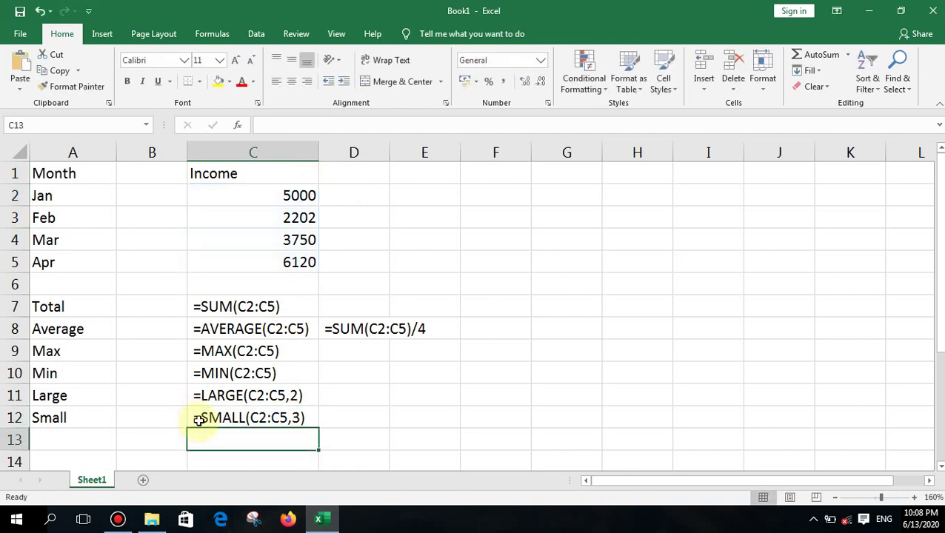
Label A13 Count and start a COUNT formula in C13, cancelling the accidental C2 edit
click(44, 440)
text(C)
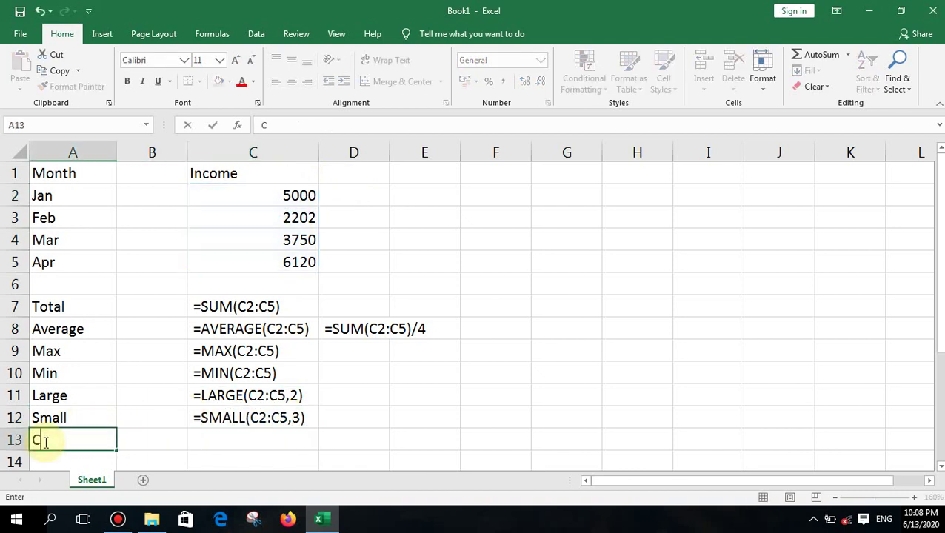
text(ount)
key(Return)
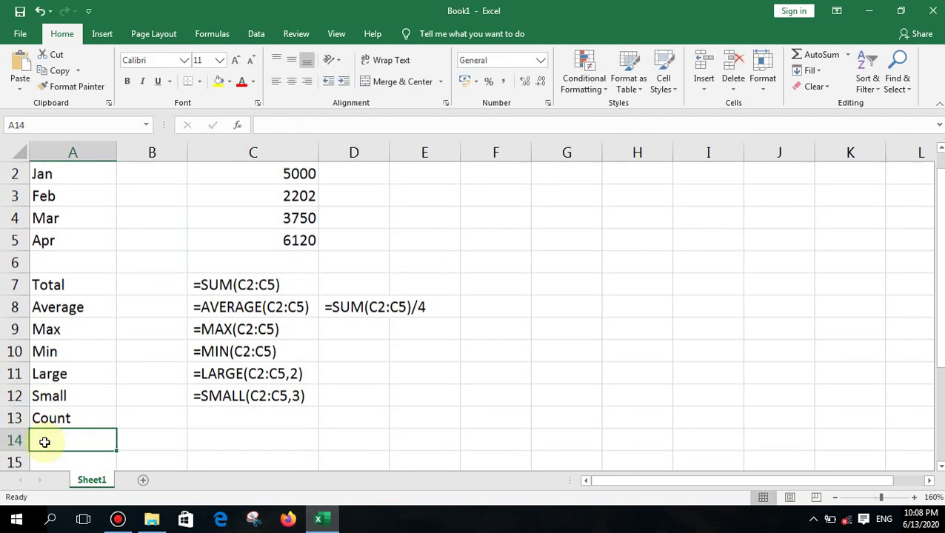
click(237, 412)
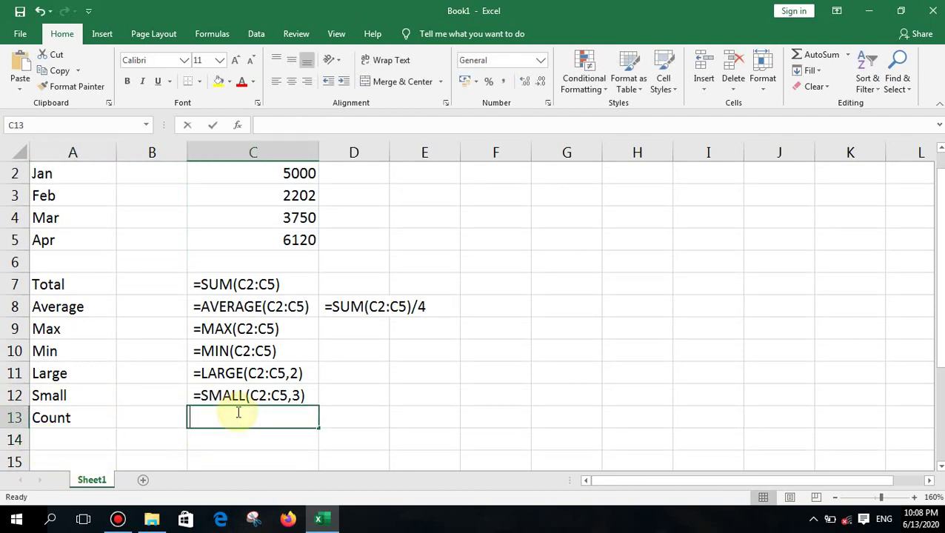
text(=Count)
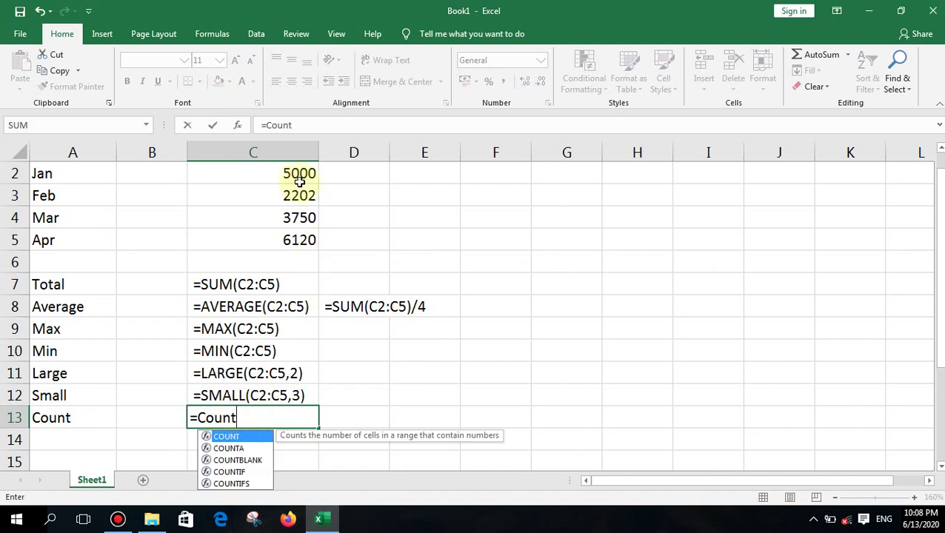
drag(300, 181, 298, 253)
text())
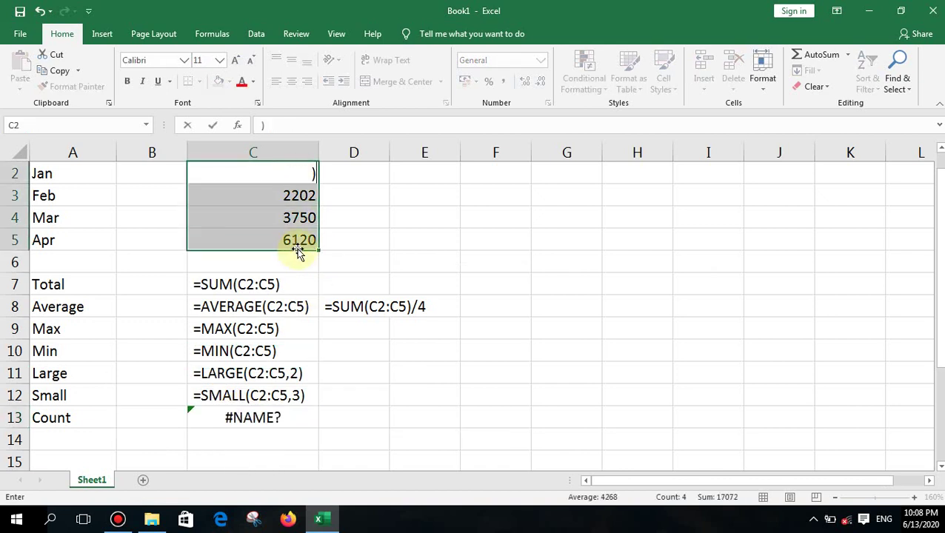
key(Escape)
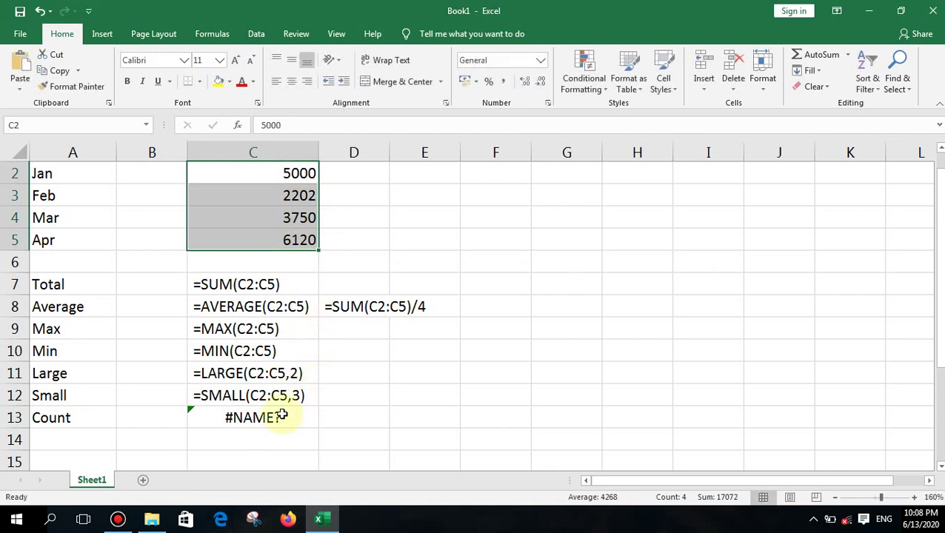
Enter =COUNT(C2:C5) in C13, returning 4
double_click(270, 413)
text(=Count()
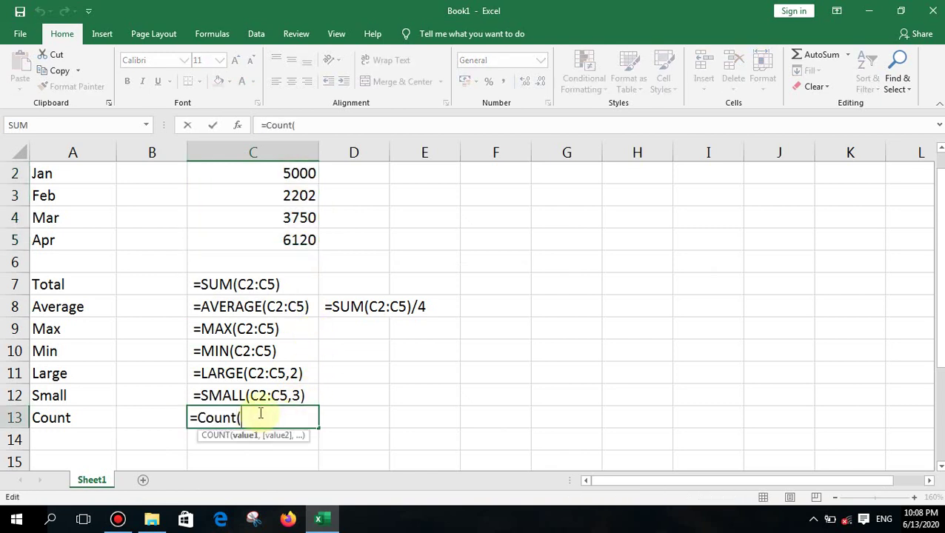
drag(296, 170, 302, 237)
text())
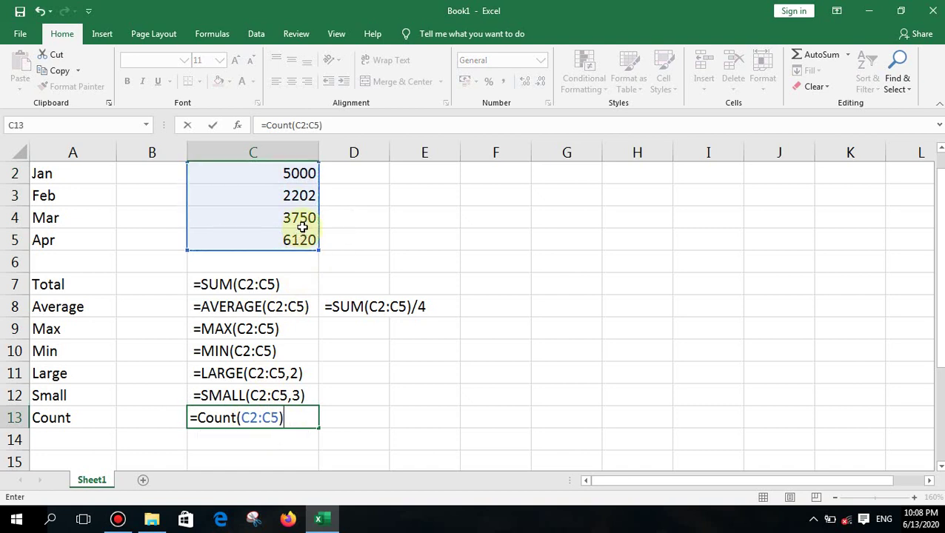
key(Return)
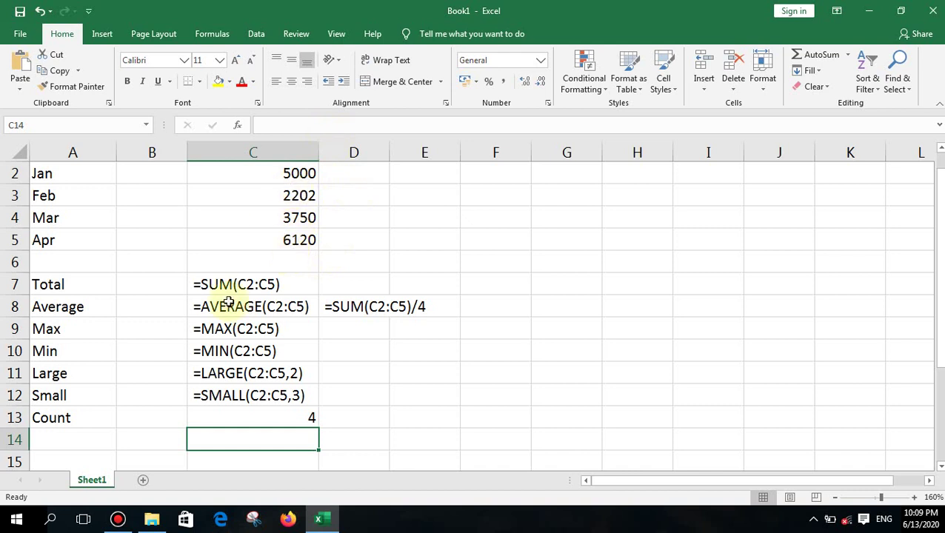
click(63, 438)
Label A14 Counta and enter =COUNTA(C2:C5) in C14, returning 4
text(Counta)
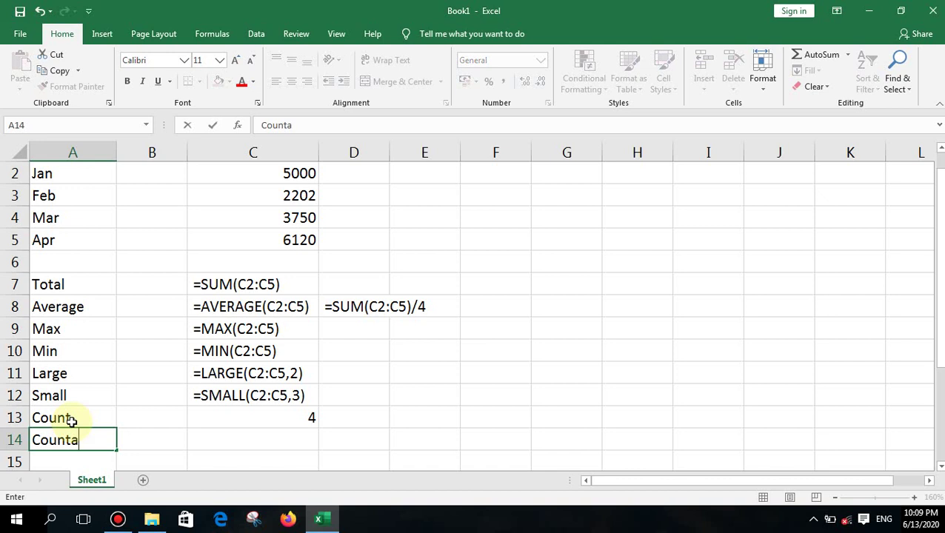
key(Tab)
key(Tab)
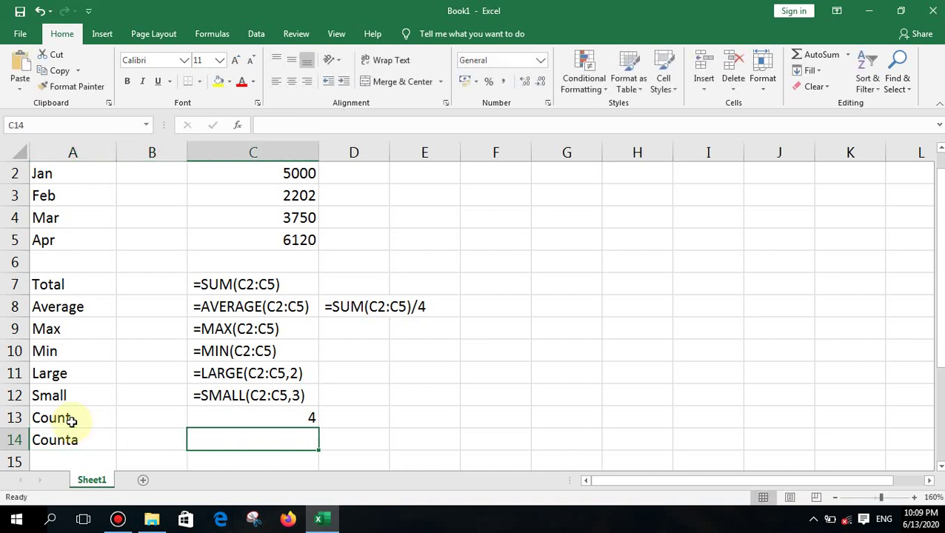
text(=coun)
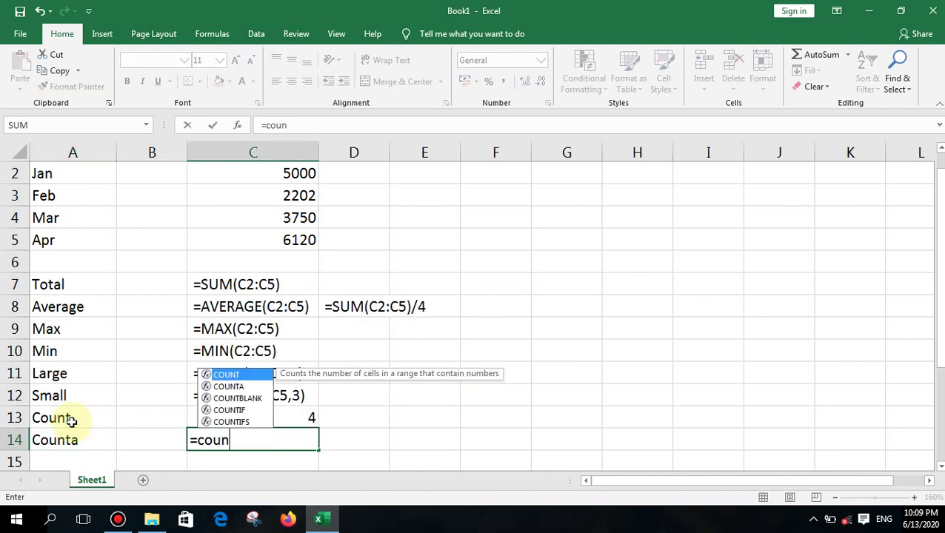
text(ta()
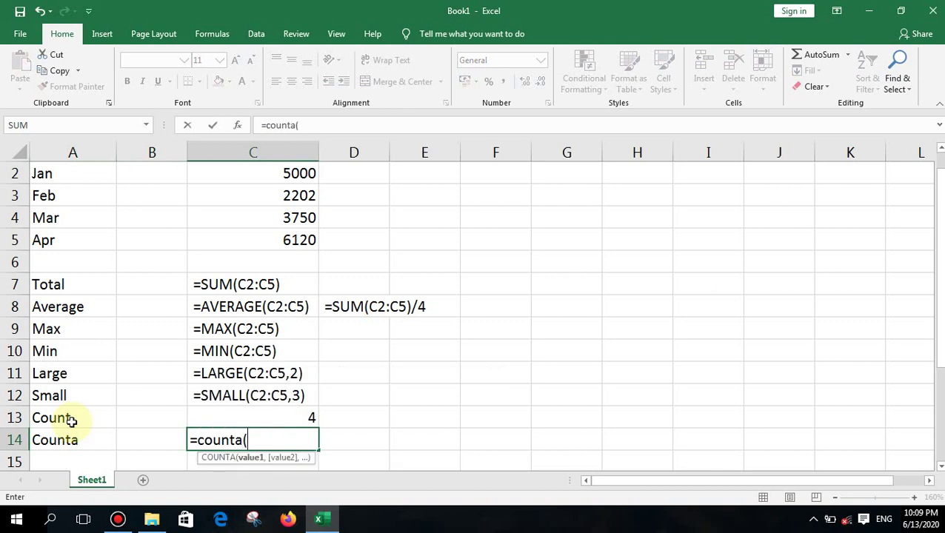
click(307, 173)
drag(308, 199, 305, 239)
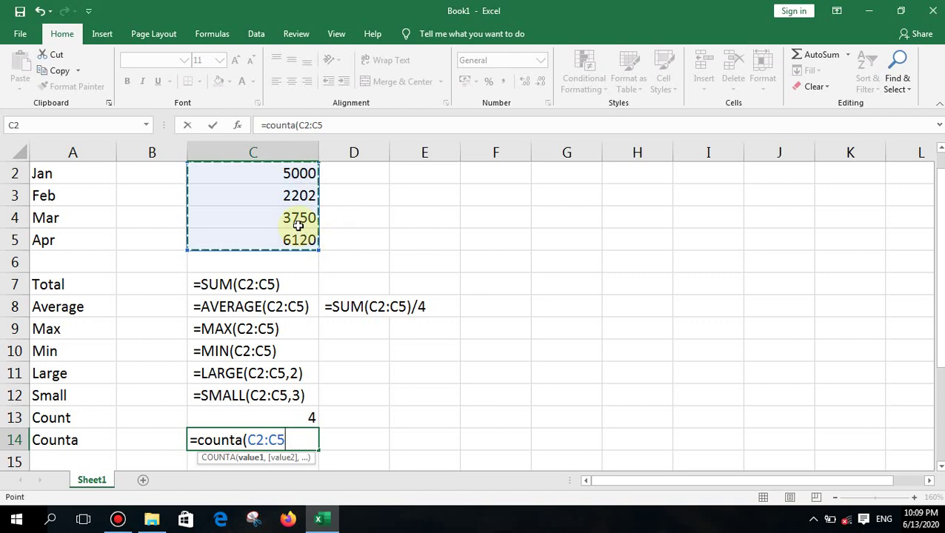
text())
key(Return)
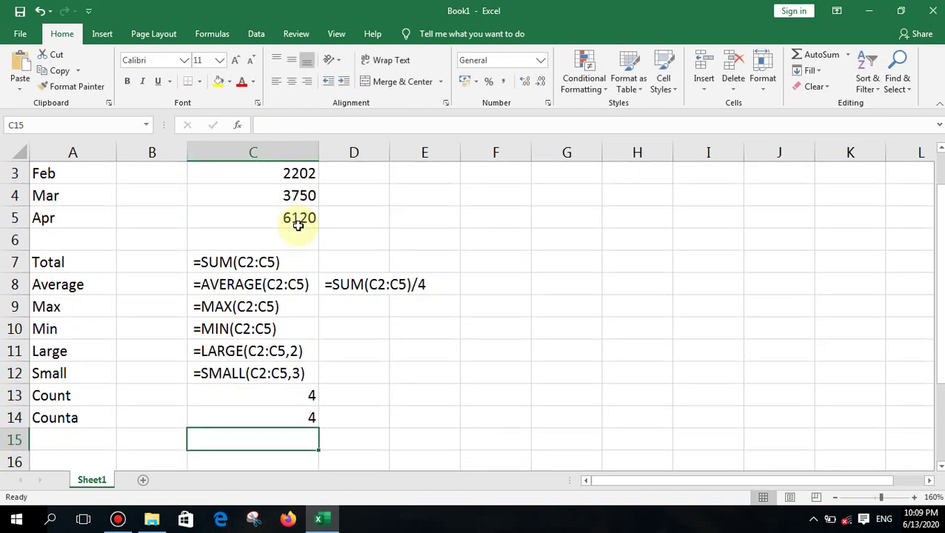
ctrl+scroll(517, 289, down, 3)
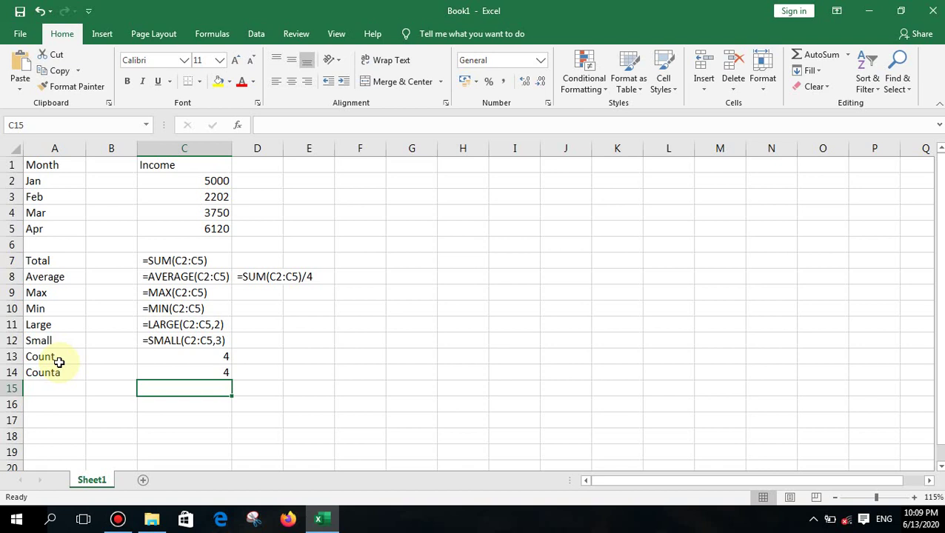
Clear Feb's income 2202 in C3 and replace it with the text ABC12
key(Up)
key(Up)
key(Up)
key(Up)
key(Up)
key(Up)
key(Up)
key(Up)
key(Up)
key(Up)
key(Up)
key(Up)
key(Up)
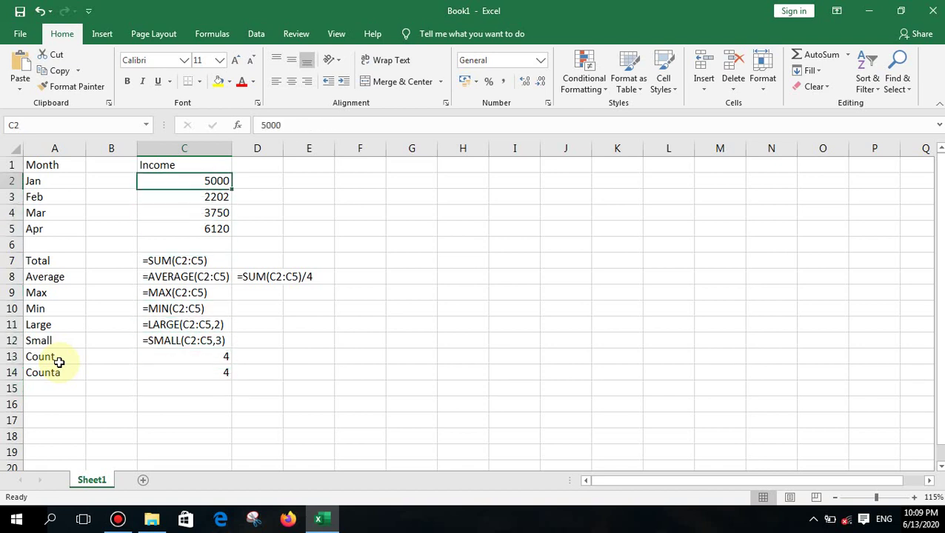
key(Down)
key(Delete)
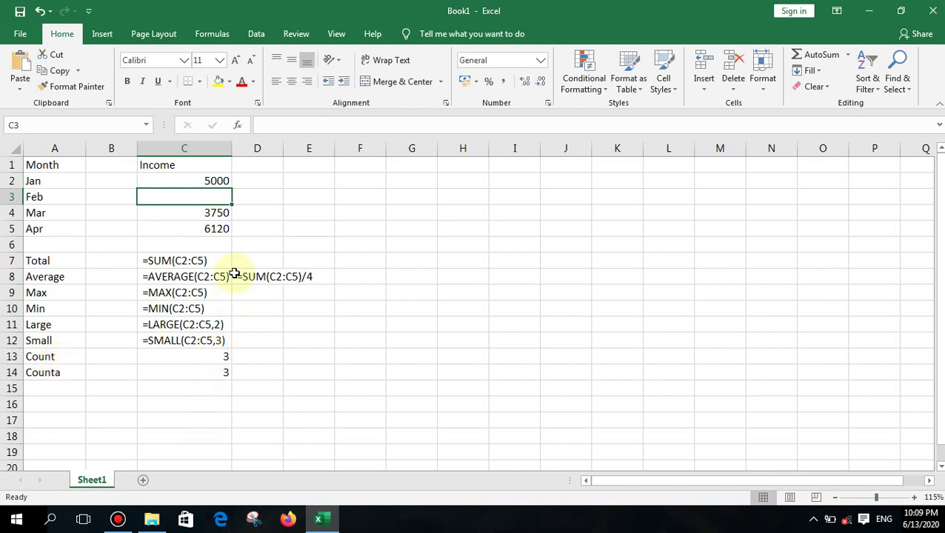
drag(220, 181, 215, 230)
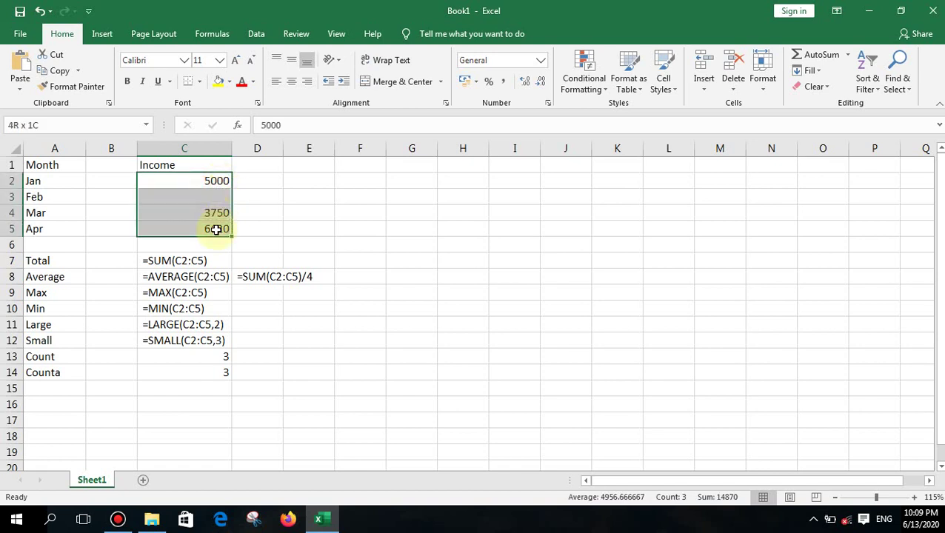
click(220, 195)
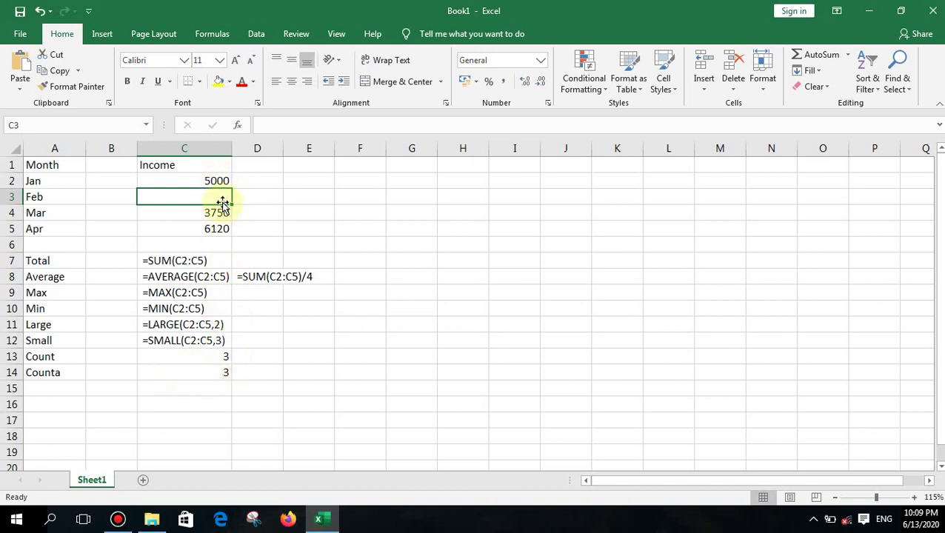
text(ABC12)
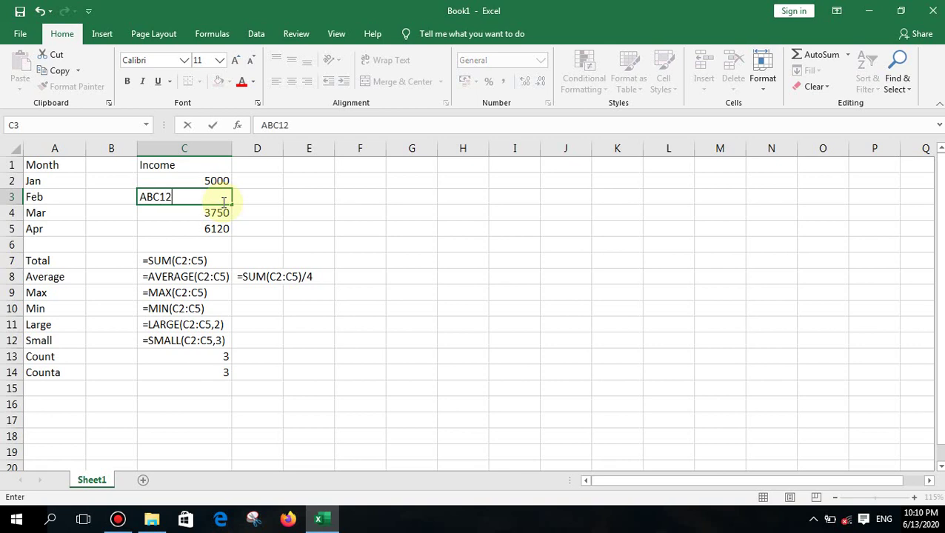
key(Return)
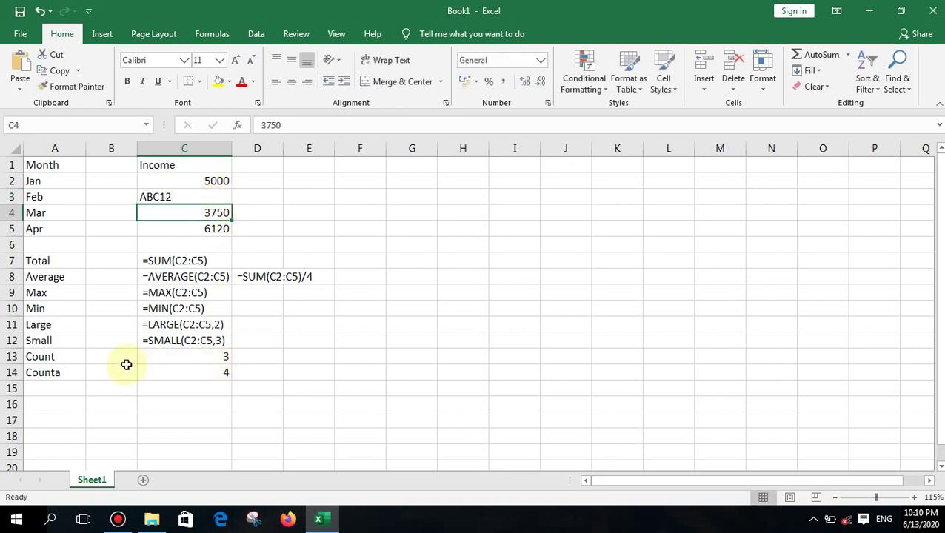
double_click(217, 359)
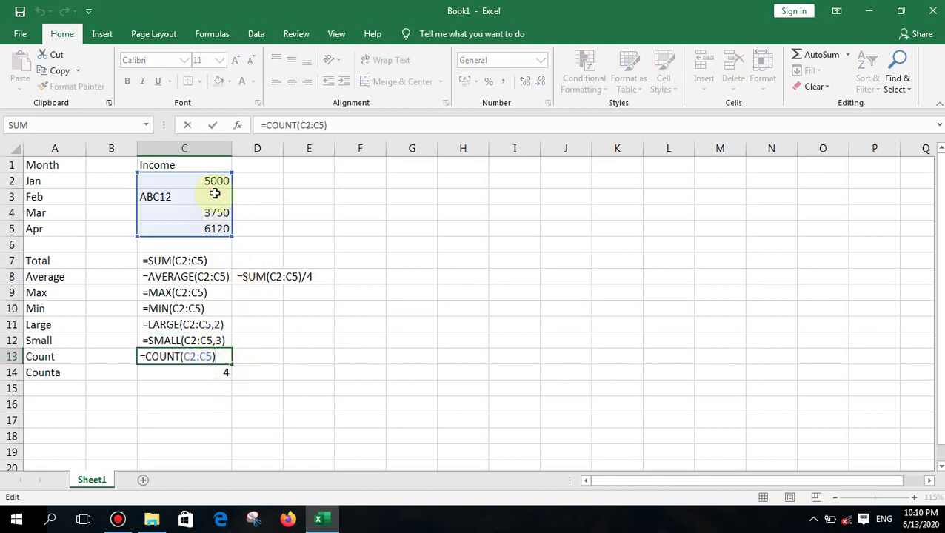
key(Return)
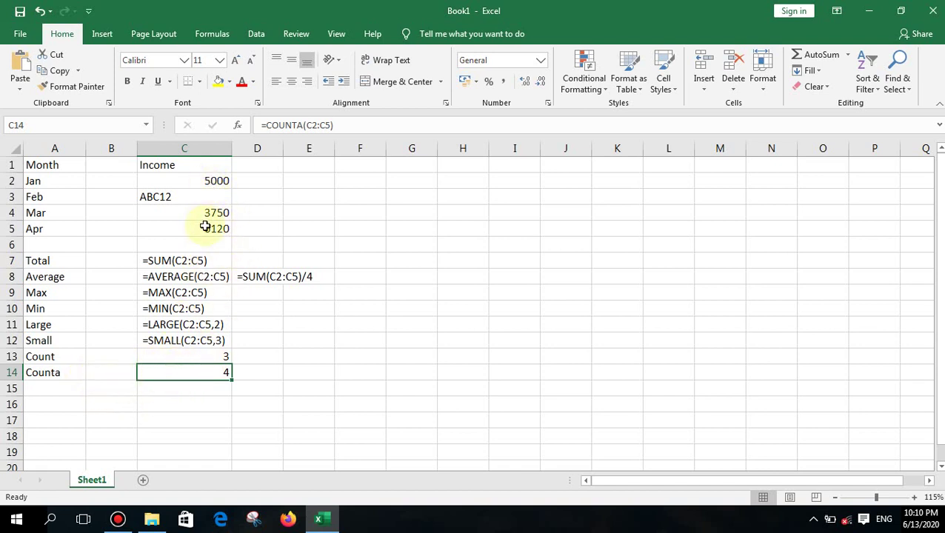
click(260, 375)
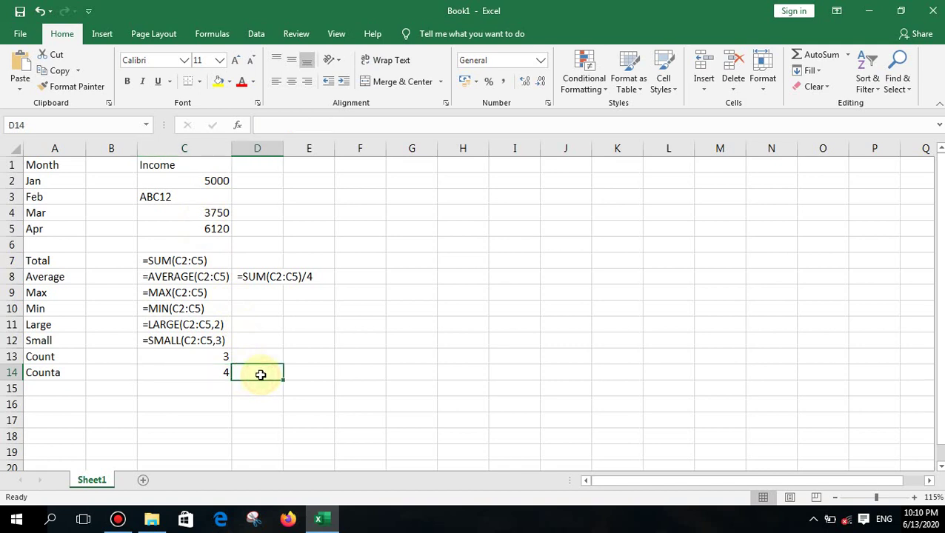
Enter a test formula =COUNTA(A1:A14) over the Month column in D14
text(=cou)
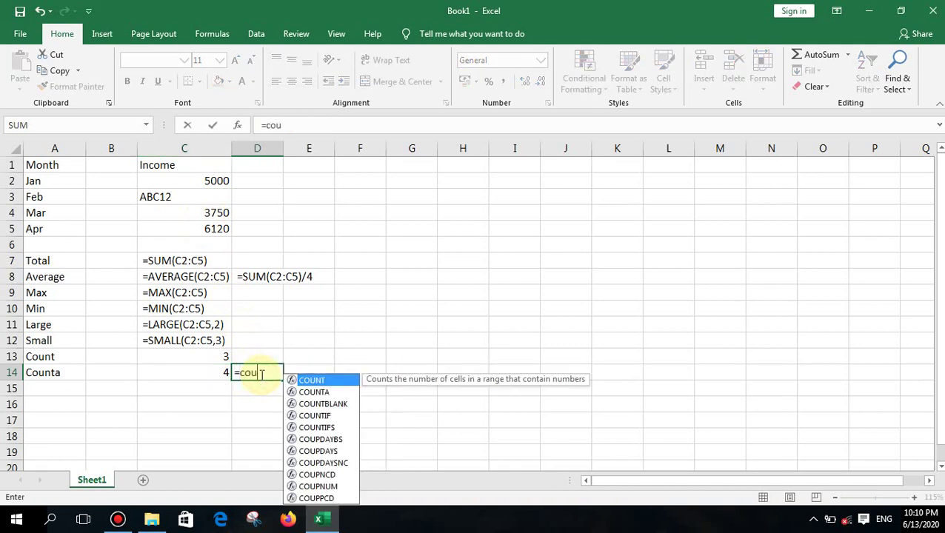
text(nta()
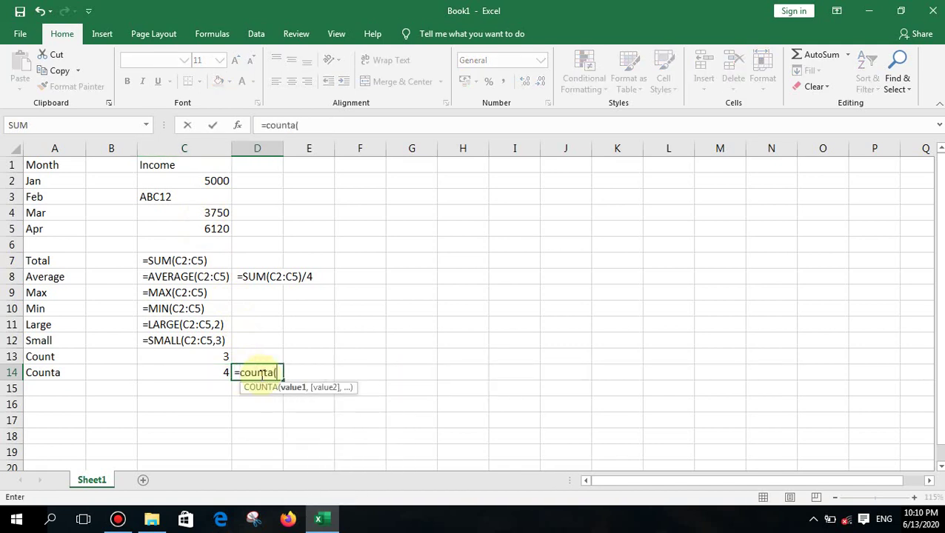
drag(58, 165, 48, 371)
text())
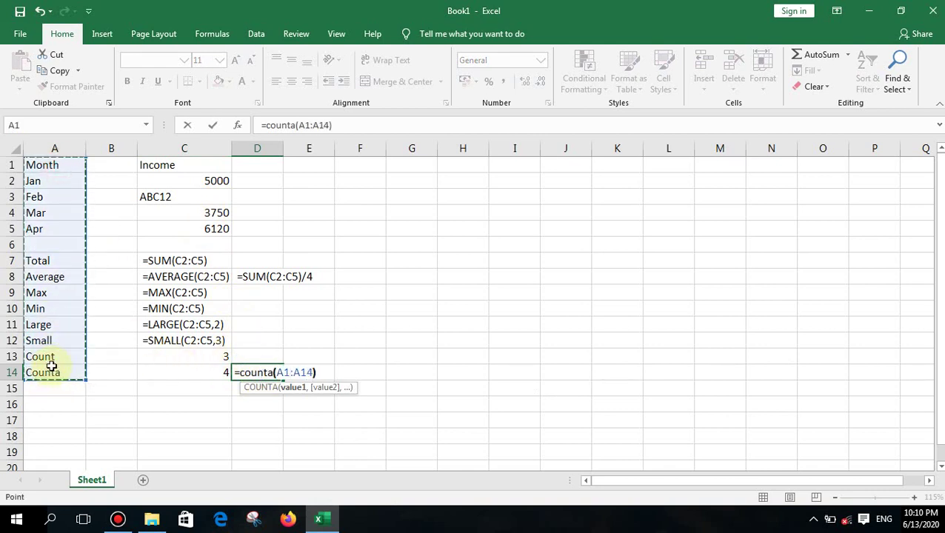
key(Return)
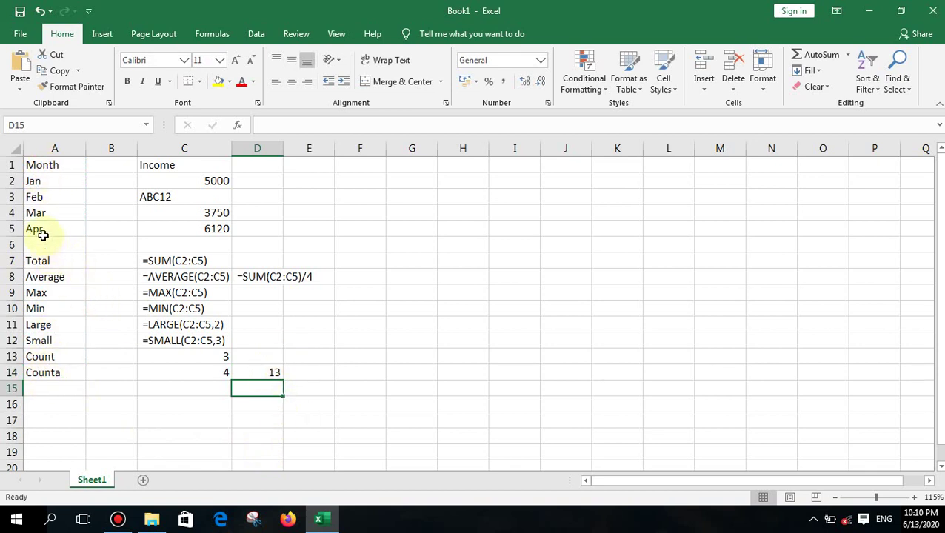
Change D14 to =COUNT(A1:A14) to see it give 0, then clear D14
click(265, 373)
double_click(265, 373)
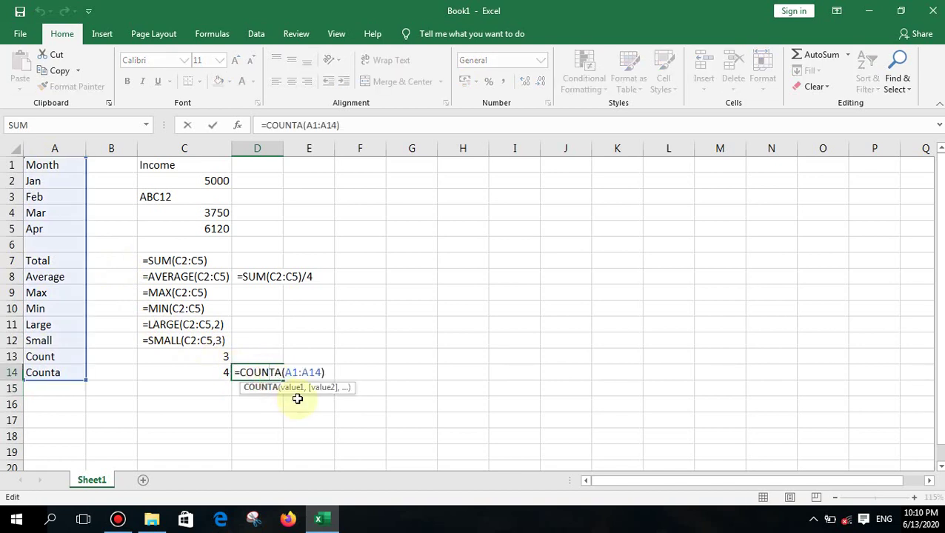
click(280, 372)
key(BackSpace)
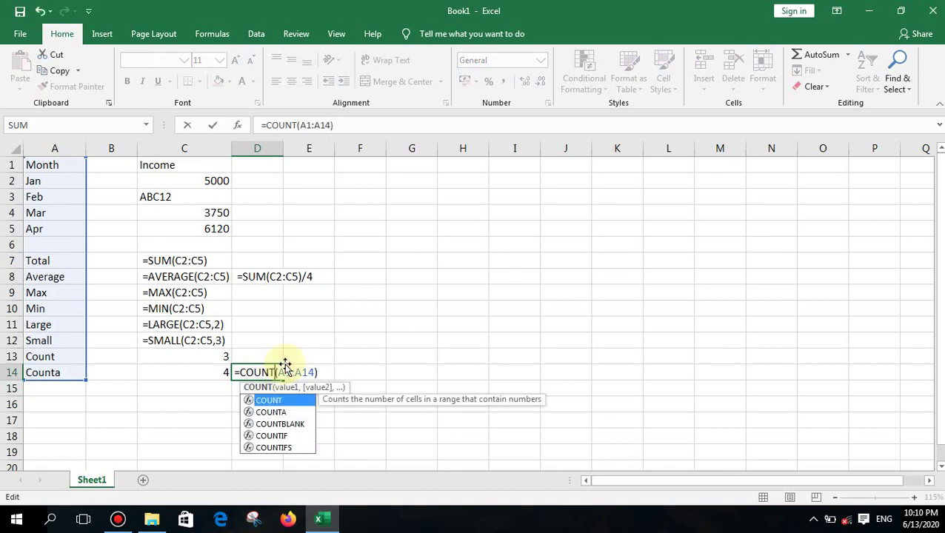
key(Return)
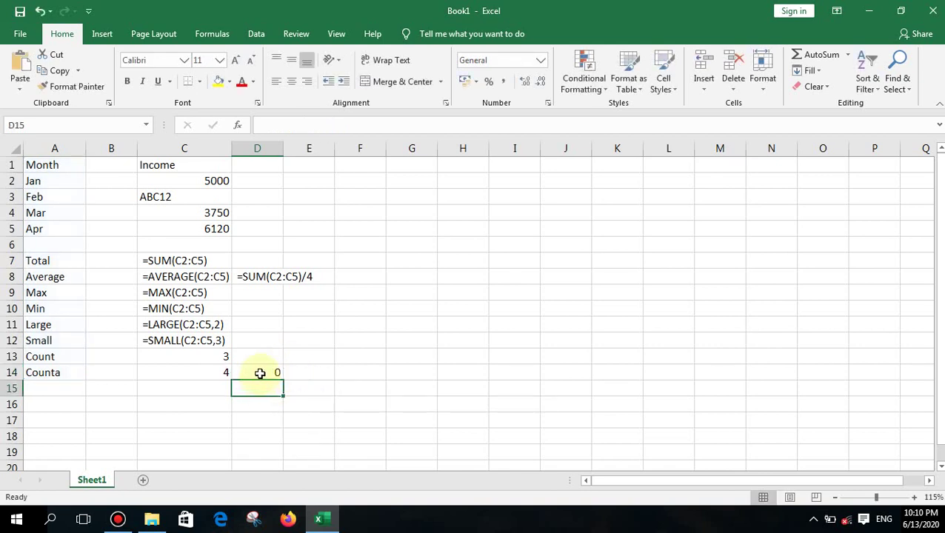
click(260, 374)
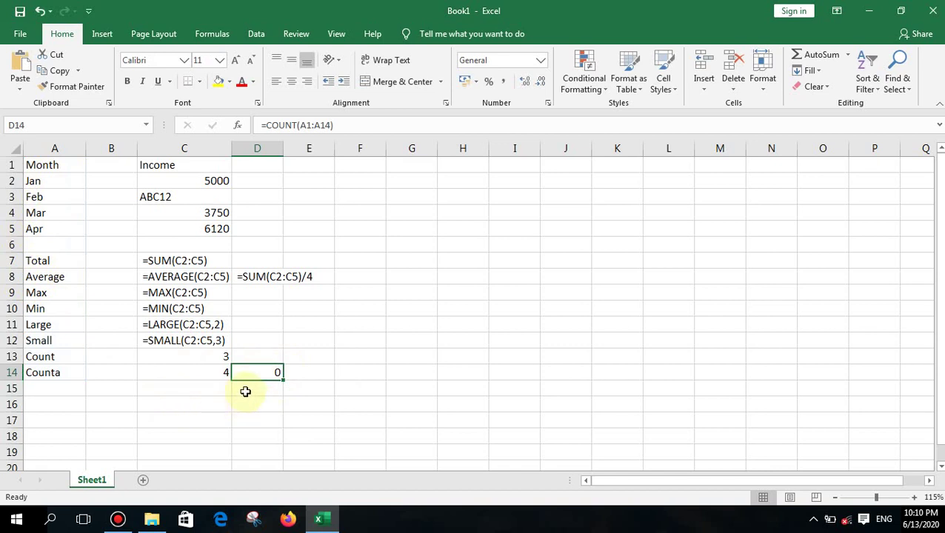
key(Delete)
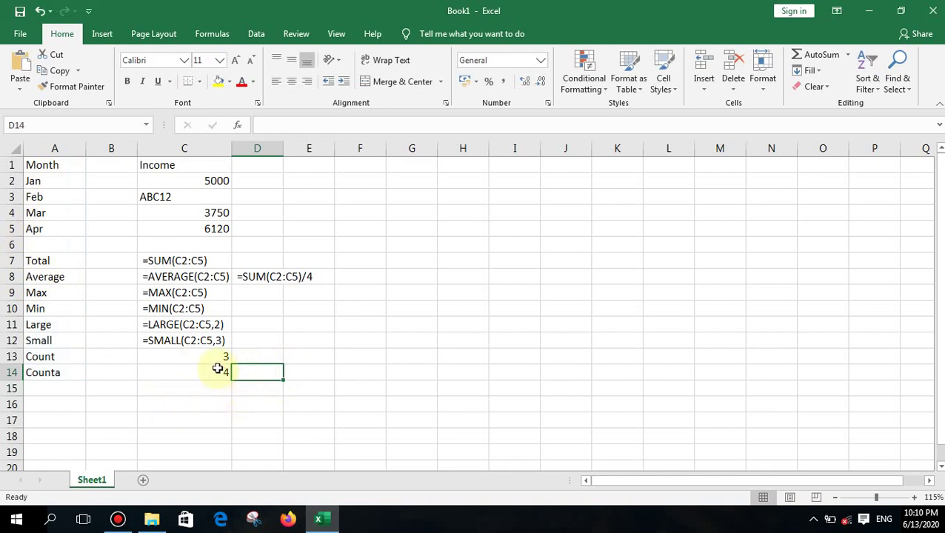
Make C13 and C14 display =COUNT(C2:C5) and =COUNTA(C2:C5) as text with a leading space
double_click(211, 354)
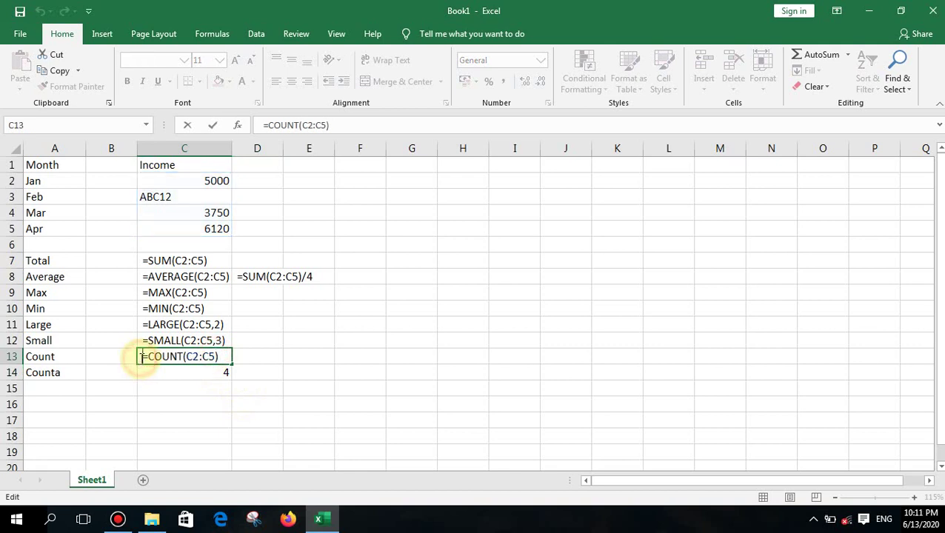
click(154, 376)
double_click(152, 374)
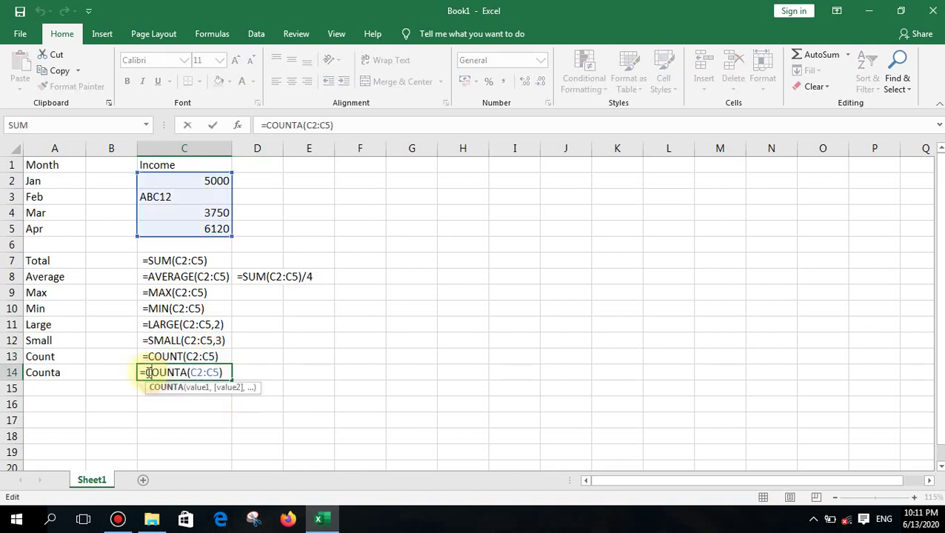
key(Return)
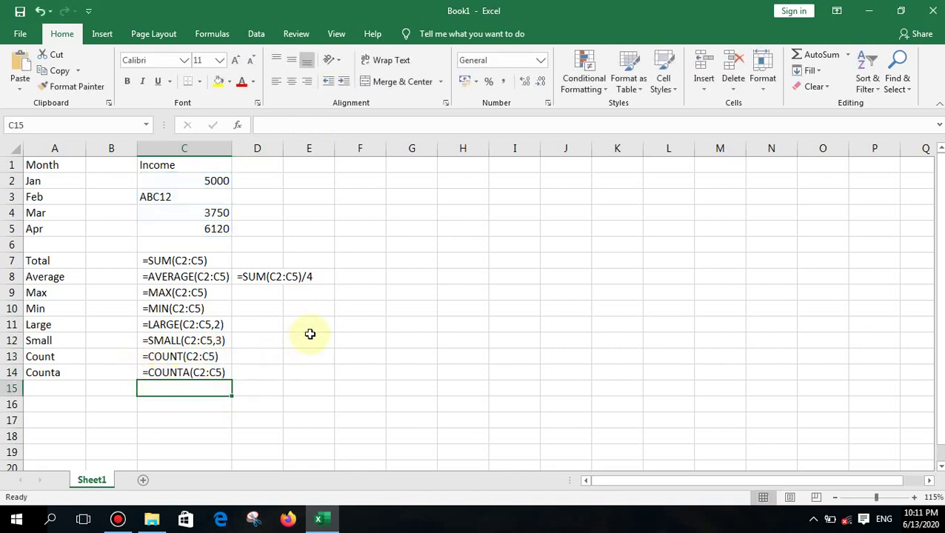
click(366, 284)
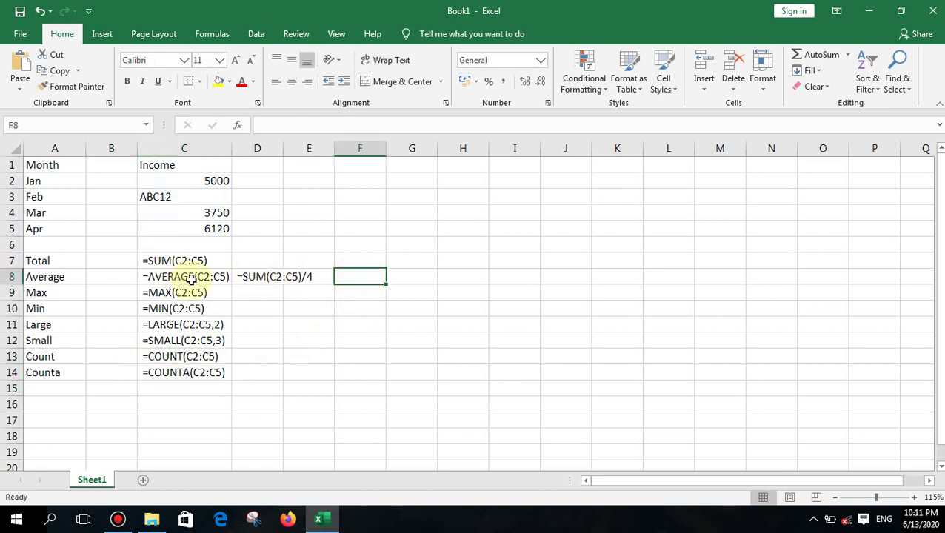
Begin the F8 formula =SUM(C2:C5)/COUNT, cancelling a stray edit of C2
text(=sum()
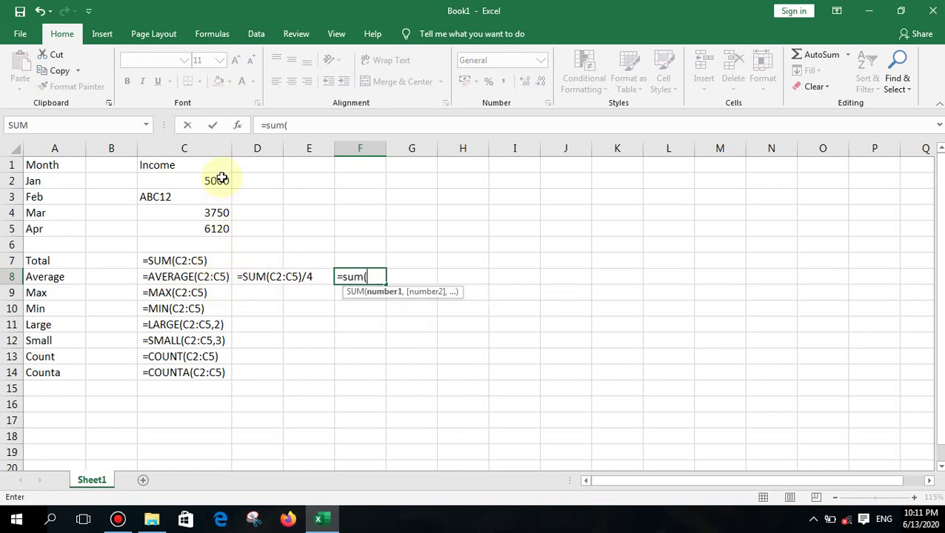
drag(219, 180, 215, 228)
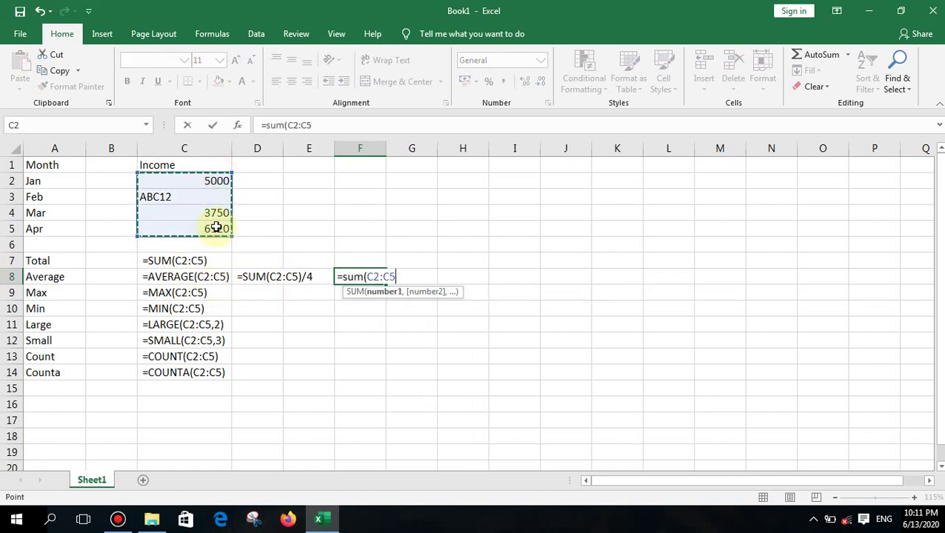
text())
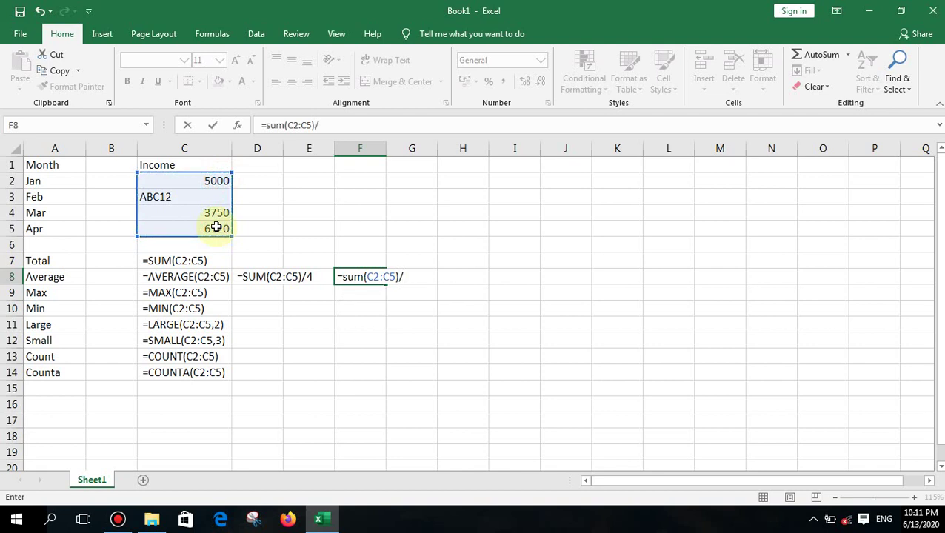
text(/count)
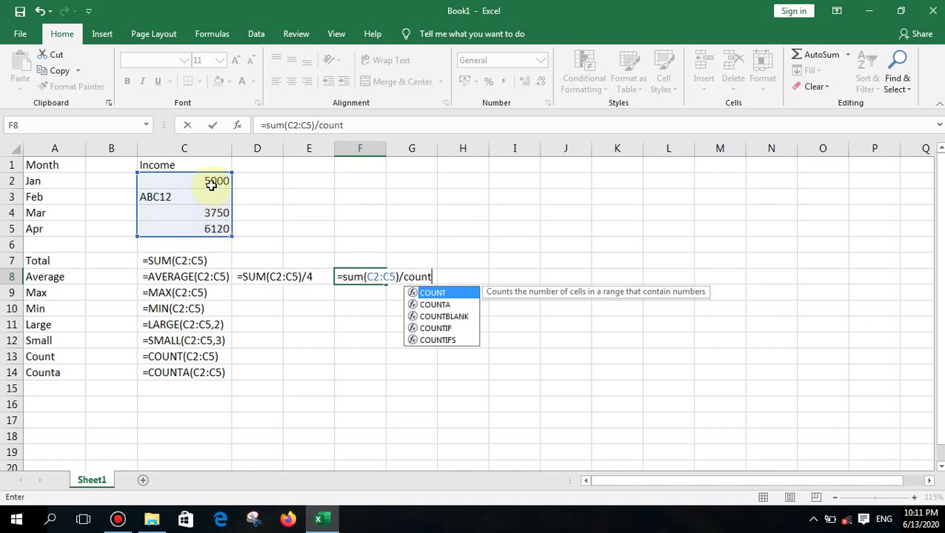
drag(211, 184, 208, 223)
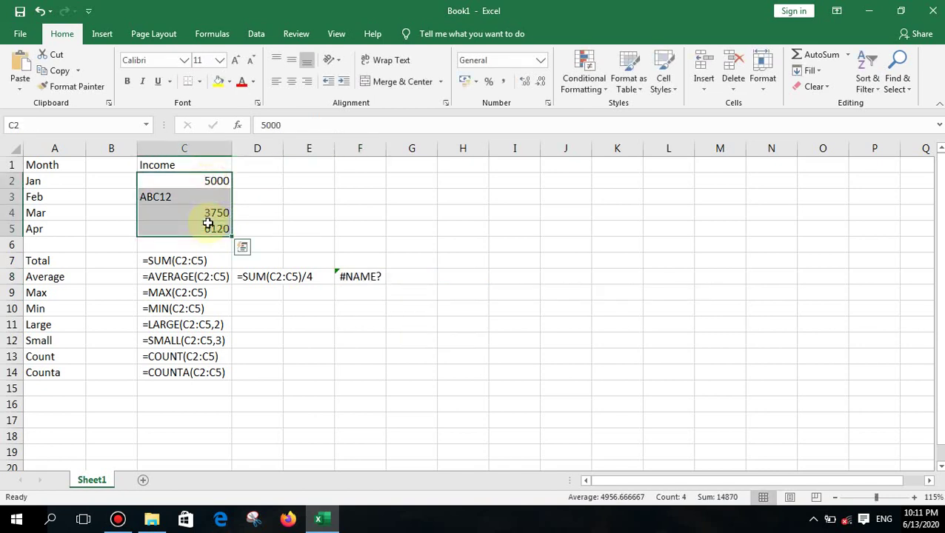
text())
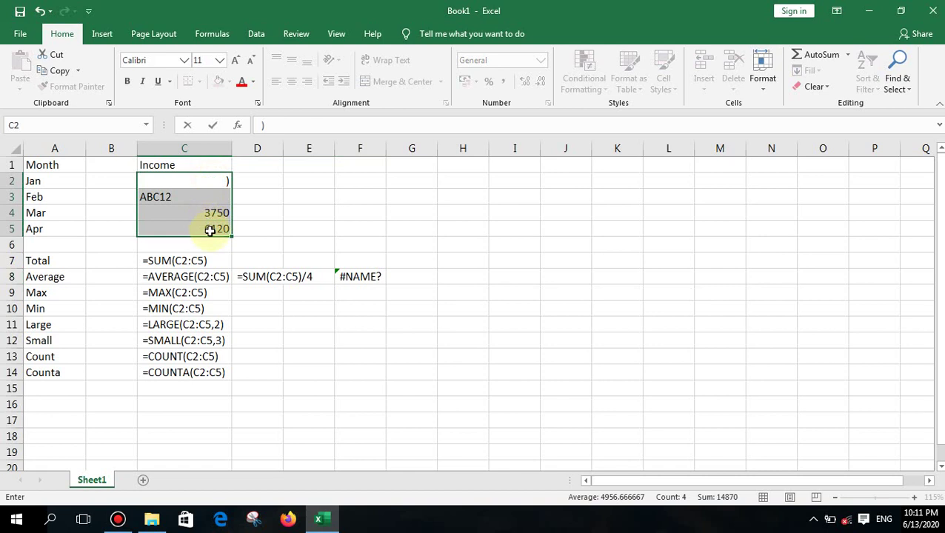
key(Escape)
Complete F8 as =SUM(C2:C5)/COUNT(C2:C5), giving 4956.67
double_click(360, 276)
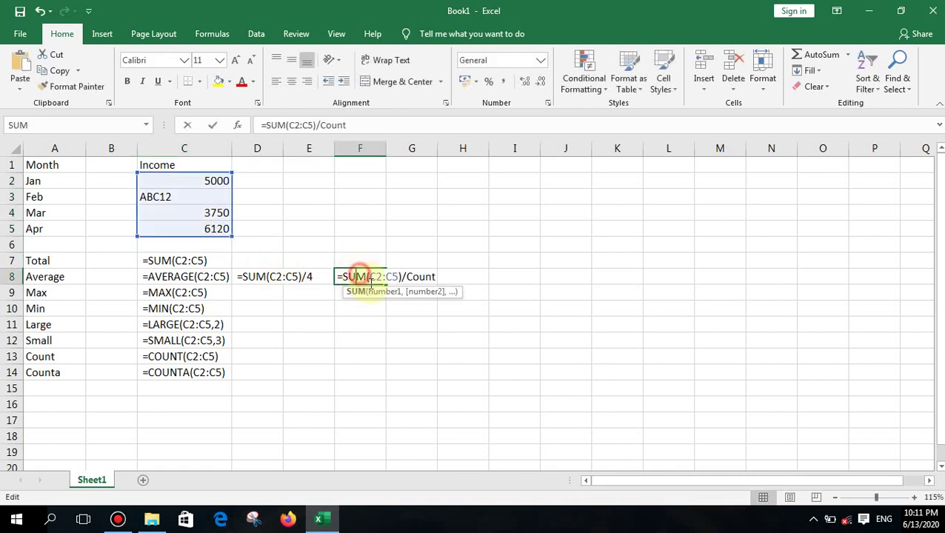
click(438, 276)
click(359, 276)
double_click(359, 276)
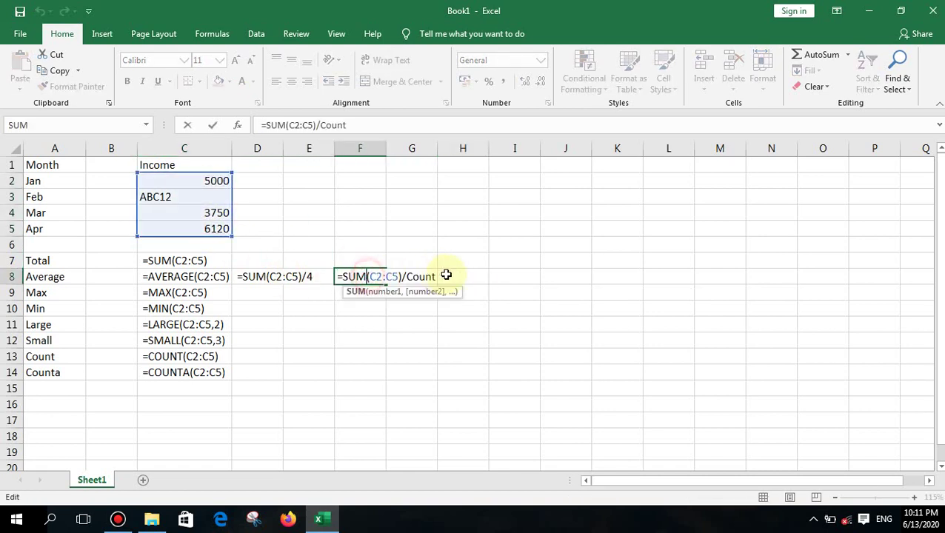
click(437, 276)
text(()
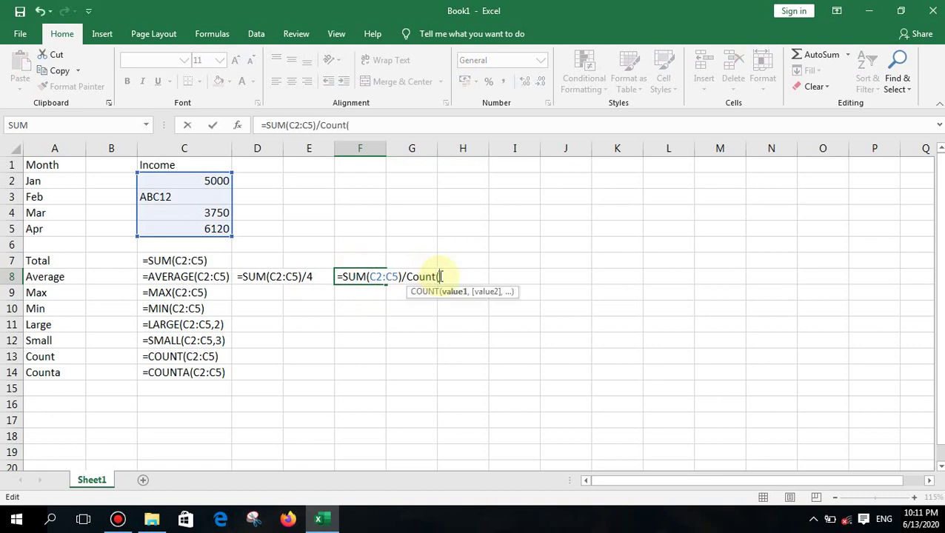
drag(204, 183, 201, 222)
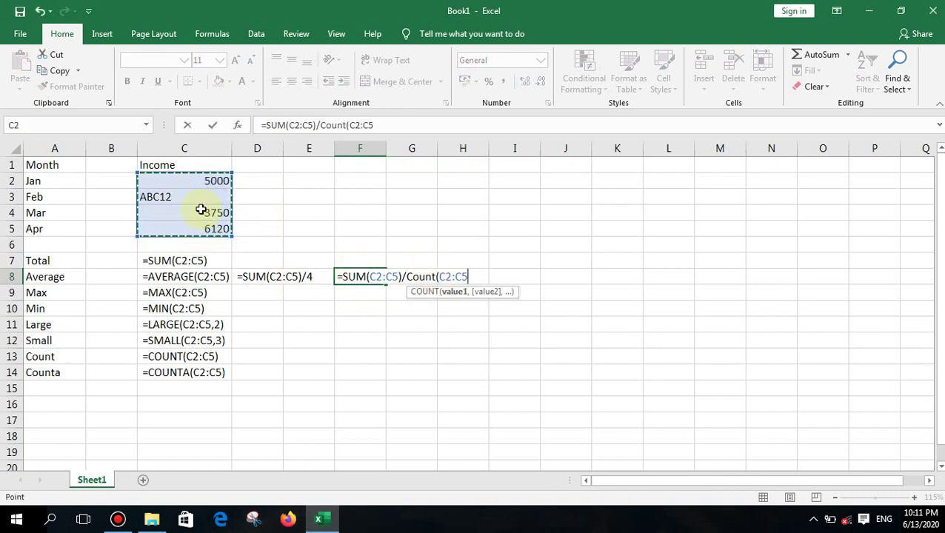
text())
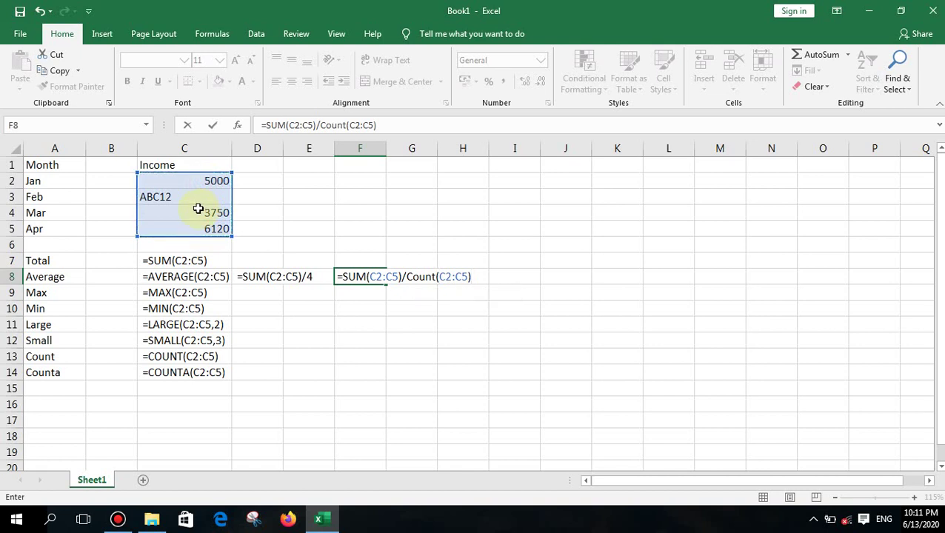
key(Return)
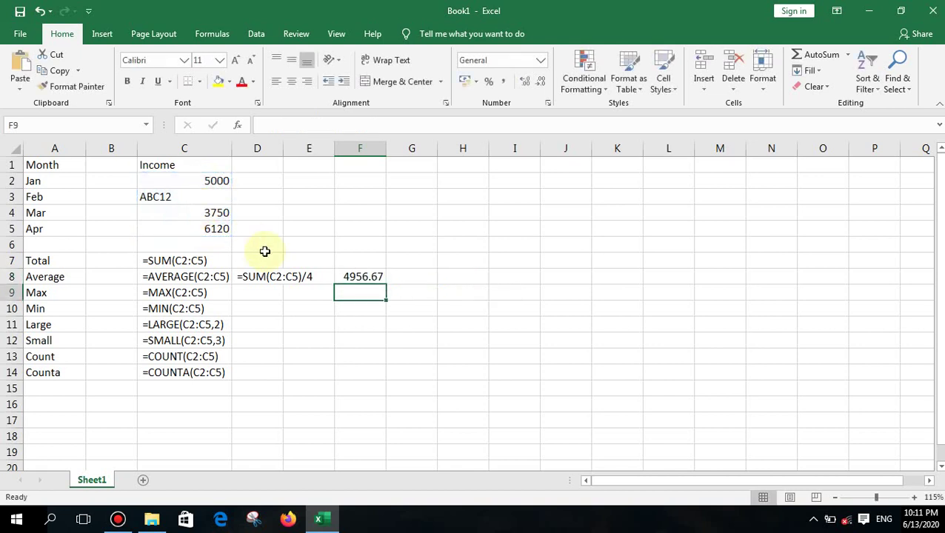
click(181, 196)
Enter 2020 as Feb's income in C3 and check F8's recalculated average
text(20)
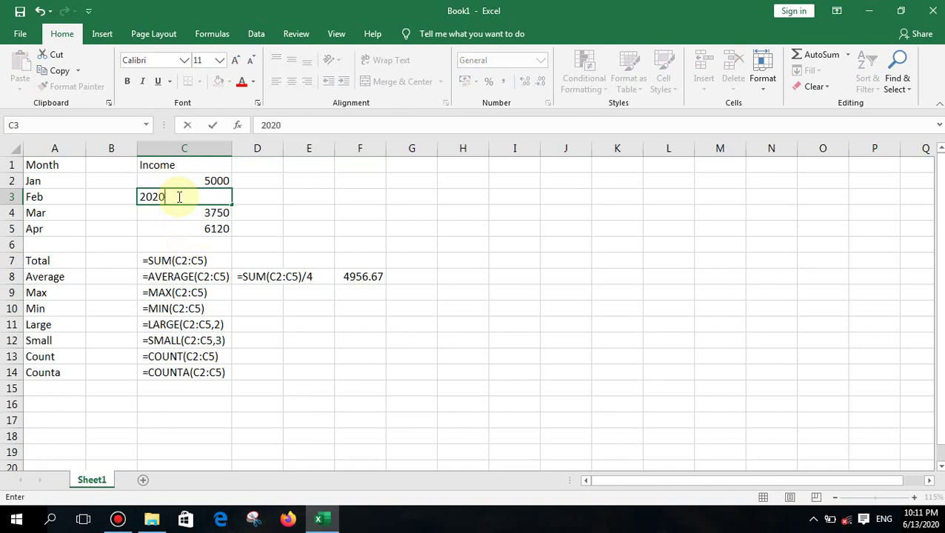
text(20)
key(Return)
click(364, 277)
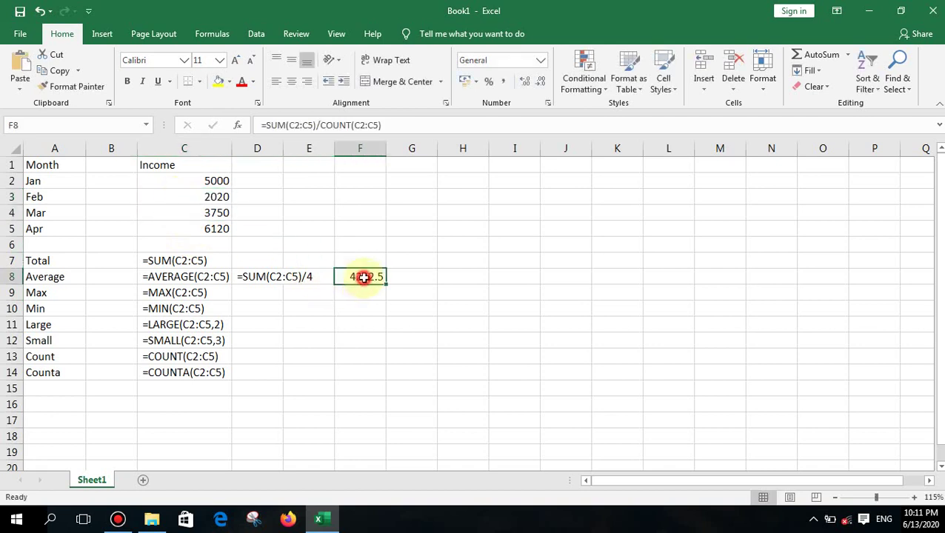
Make F8 show its =SUM(C2:C5)/COUNT(C2:C5) formula as text with a leading space
double_click(373, 277)
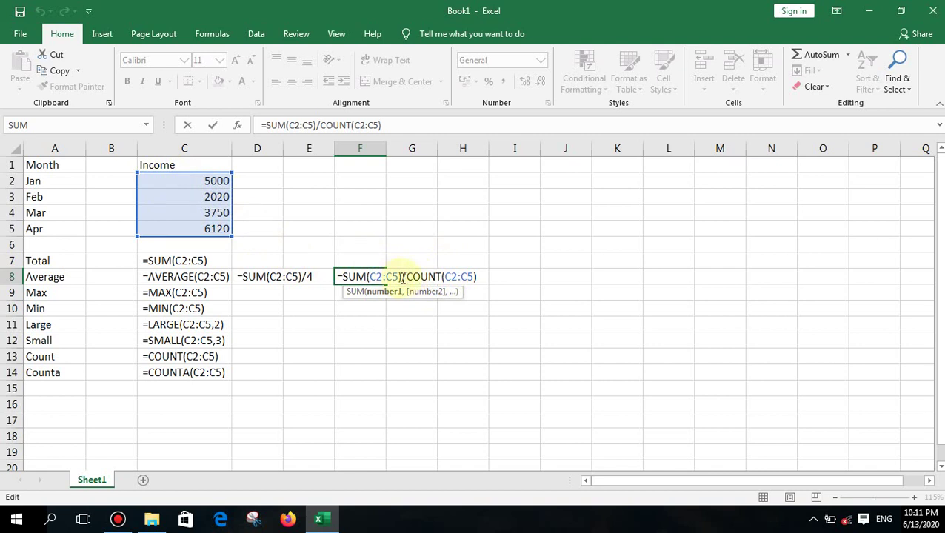
click(487, 277)
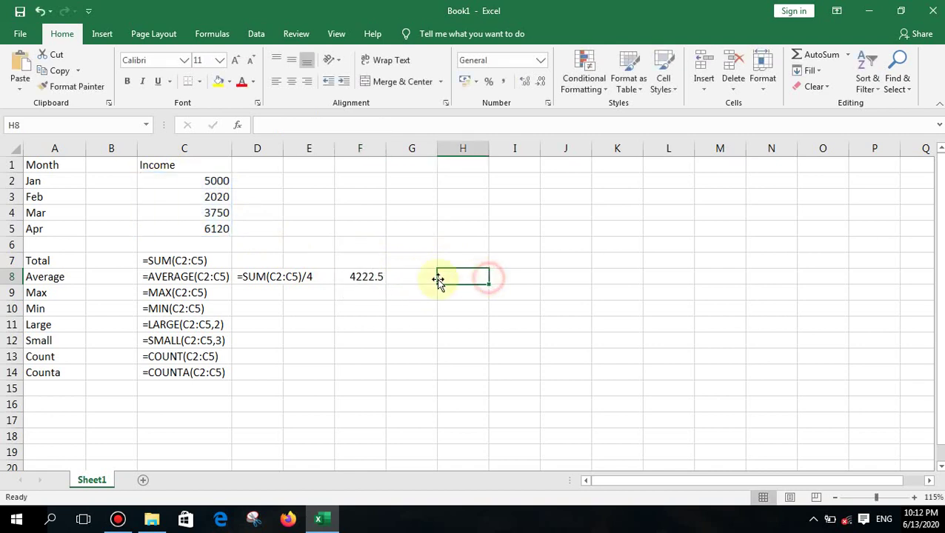
double_click(374, 277)
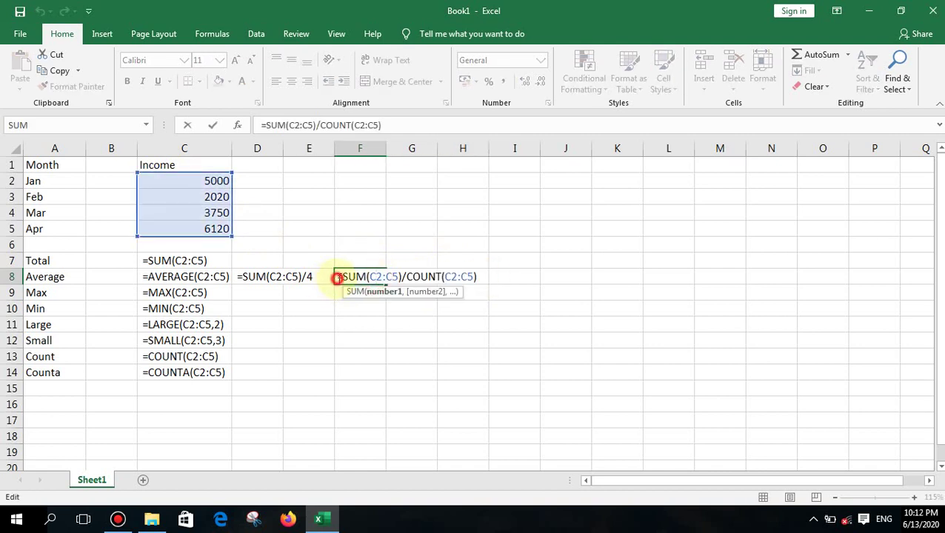
key(Return)
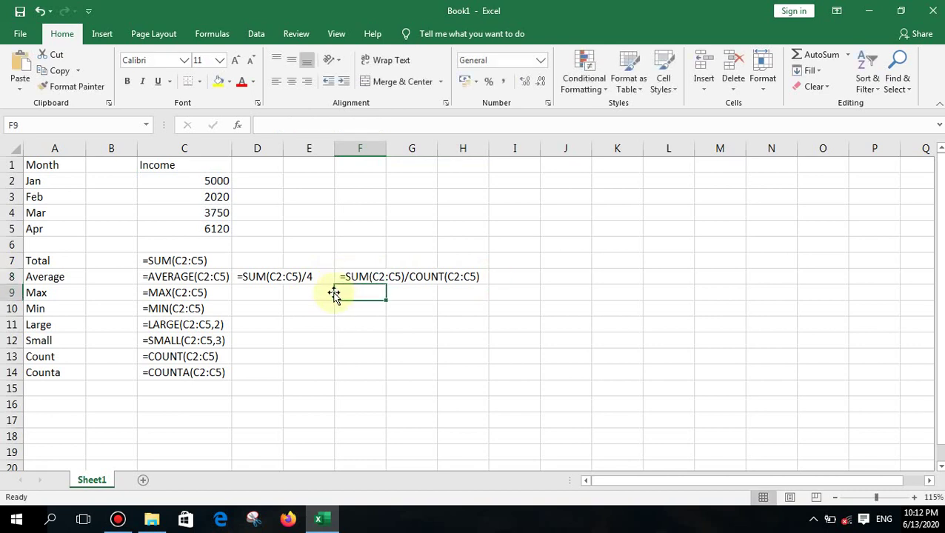